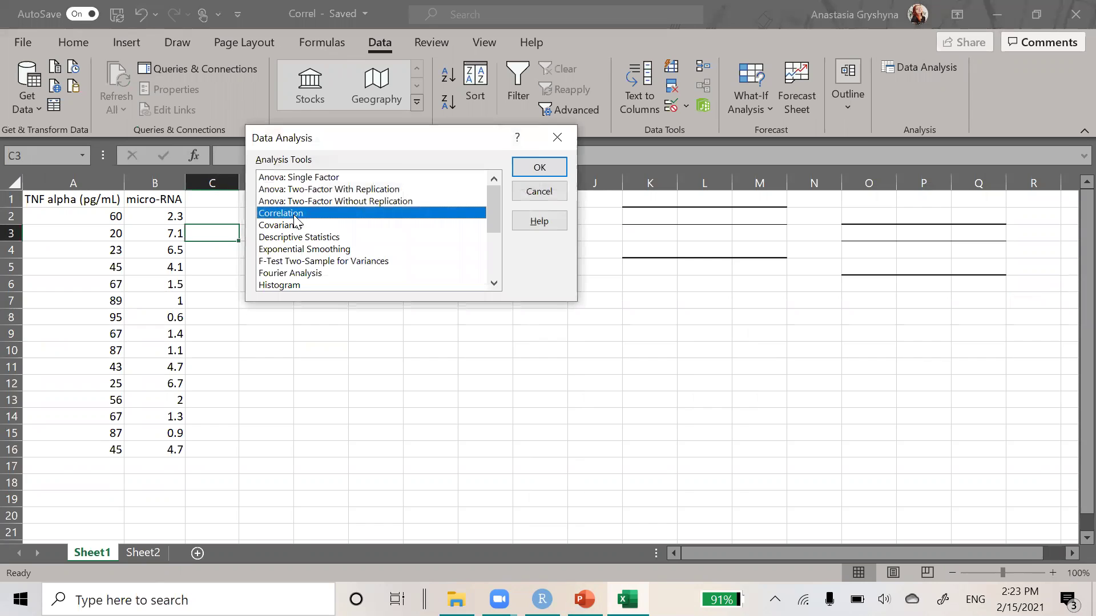
Open the Correlation analysis tool and set its input range to A1:B16, with labels in the first row.
left_click(539, 167)
left_click_drag(428, 155, 373, 147)
key("BackSpace")
left_click(67, 204)
left_click_drag(67, 203, 140, 454)
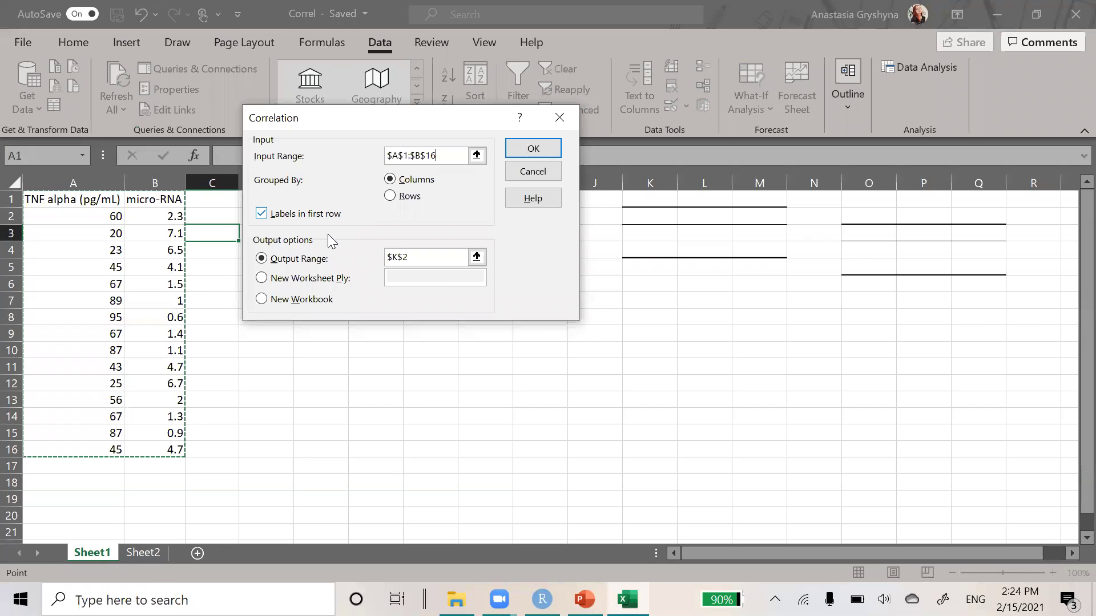
Set the correlation's output range to cell K2 and run the analysis.
left_click(305, 259)
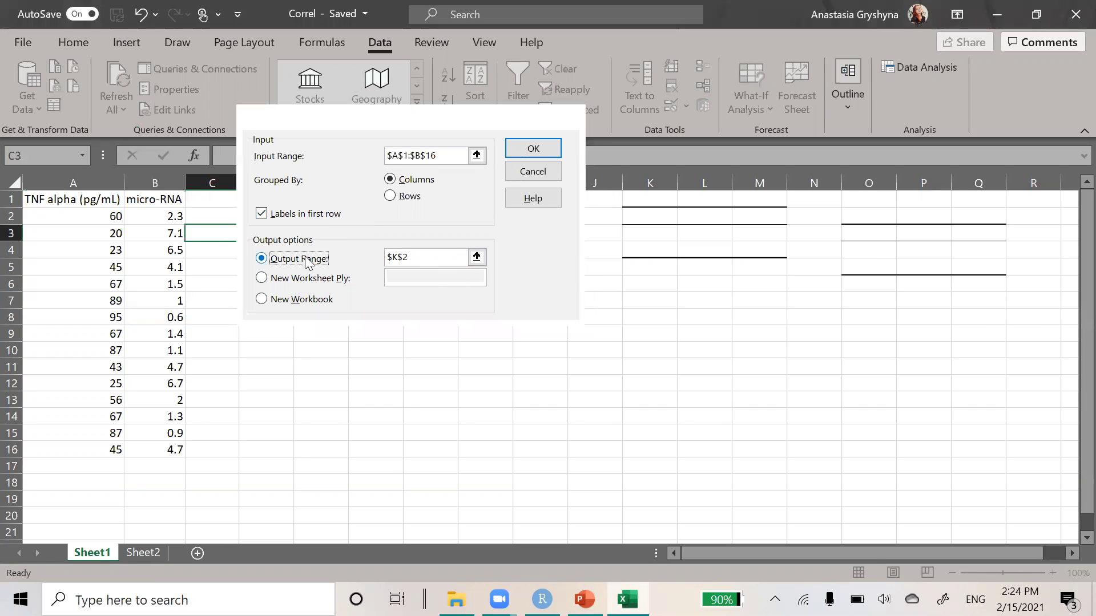
double_click(409, 257)
key("BackSpace")
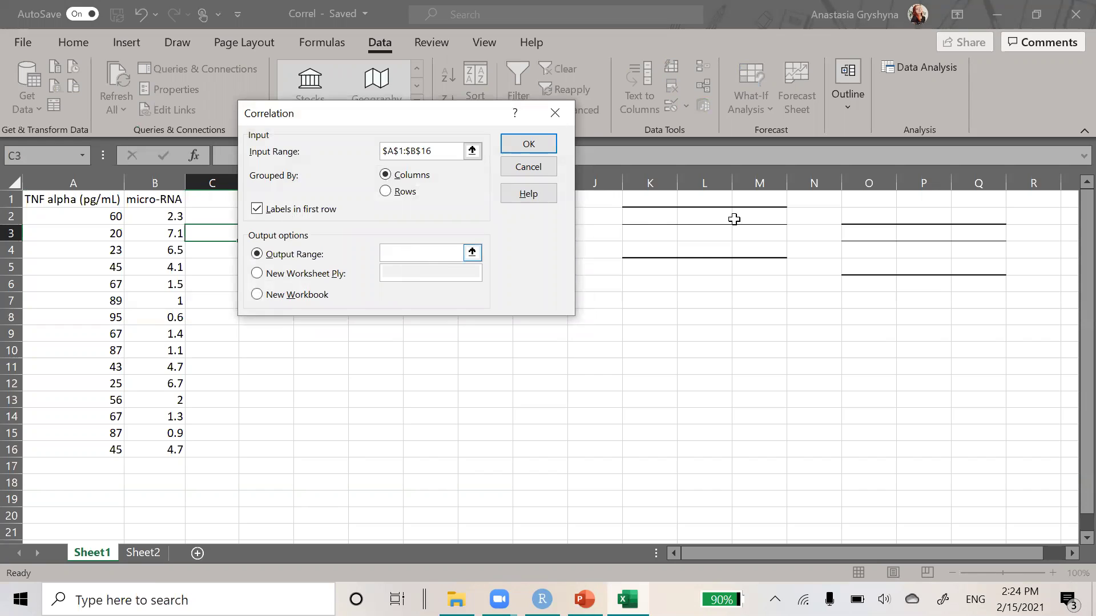
left_click(642, 221)
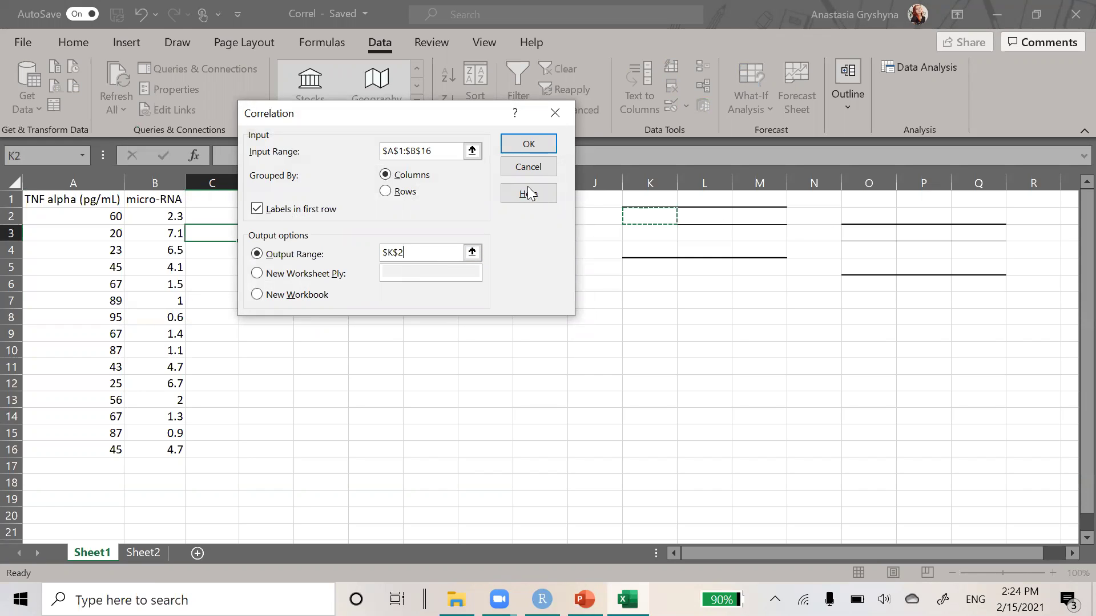
left_click(526, 144)
left_click(631, 315)
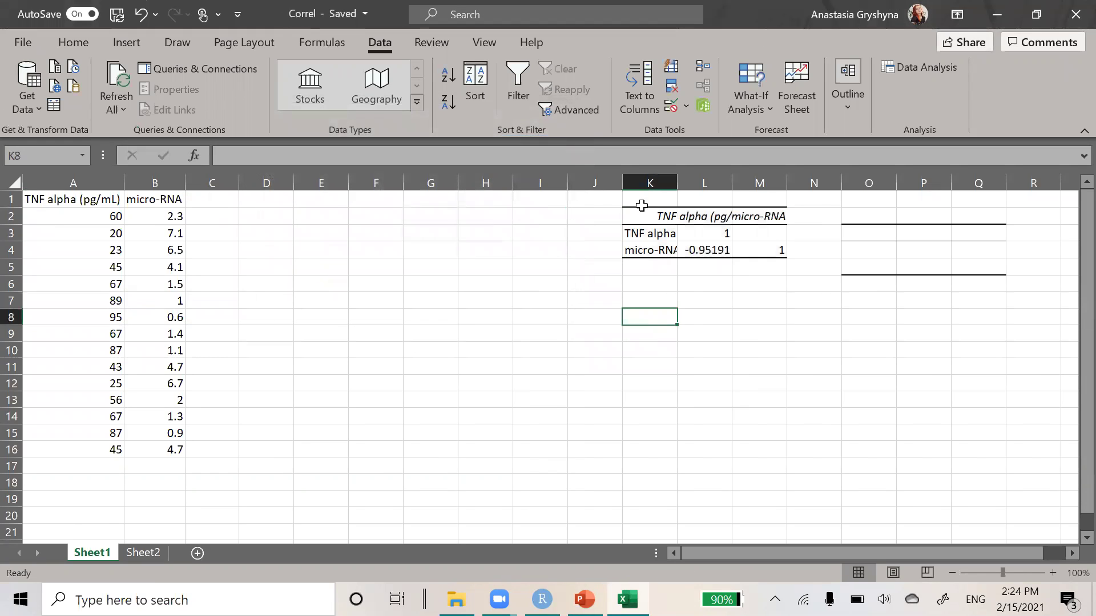
Inspect the correlation coefficient between TNF alpha and micro-RNA in cell L4.
left_click(693, 253)
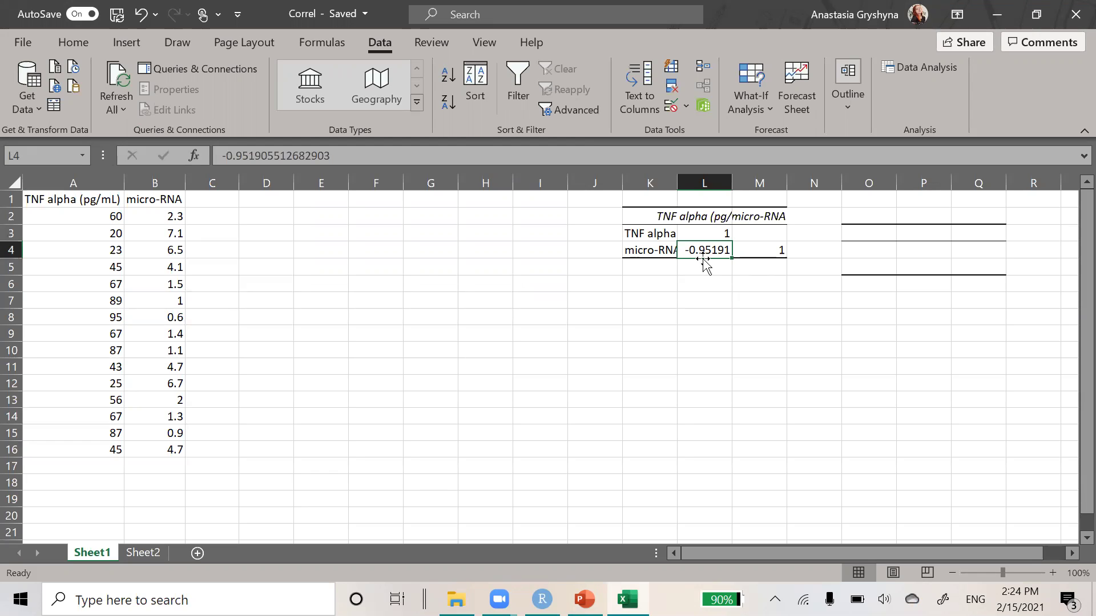
left_click(702, 315)
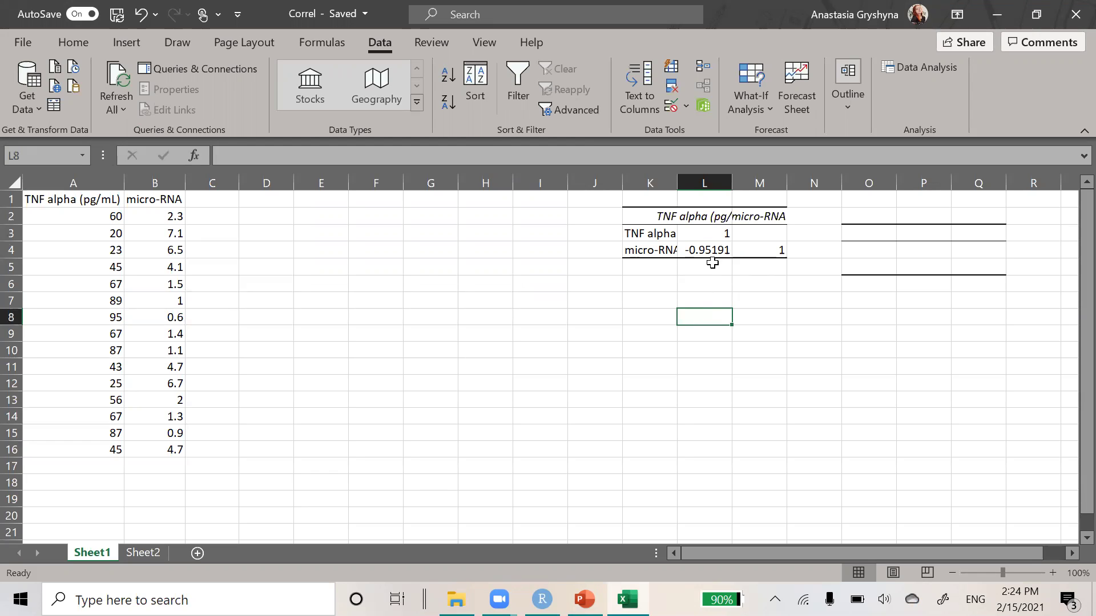
left_click(704, 254)
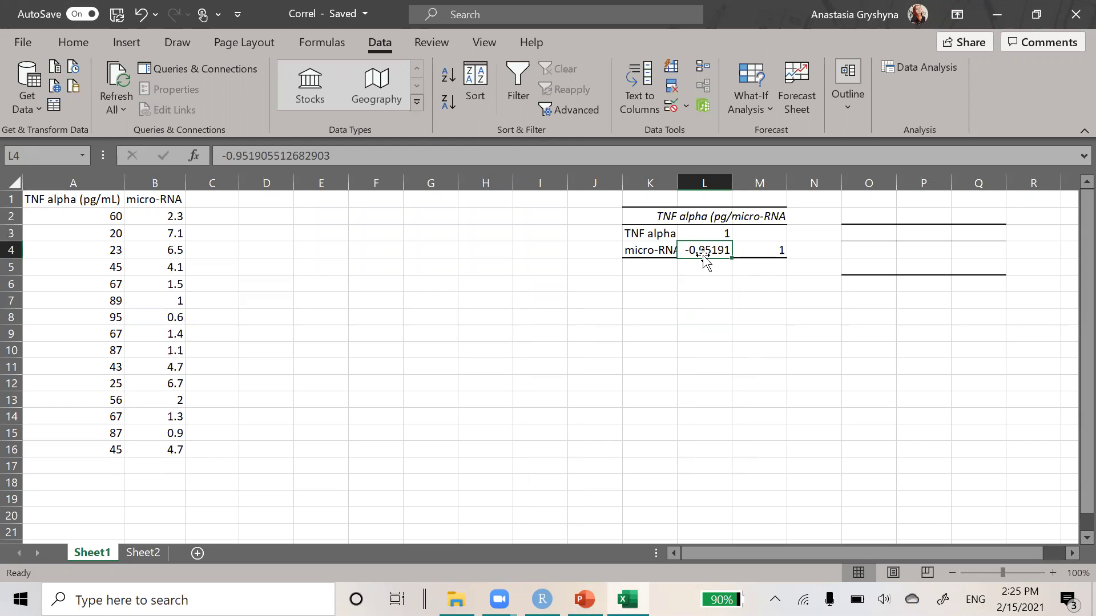
Enter the label "Correl" in cell D2.
left_click(252, 218)
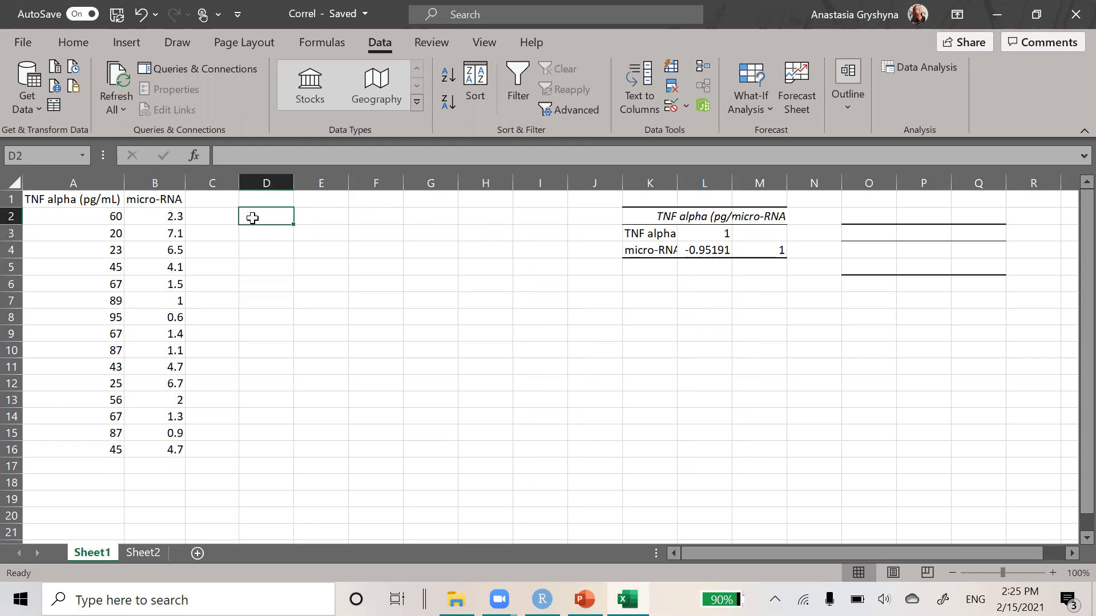
type("=")
key("BackSpace")
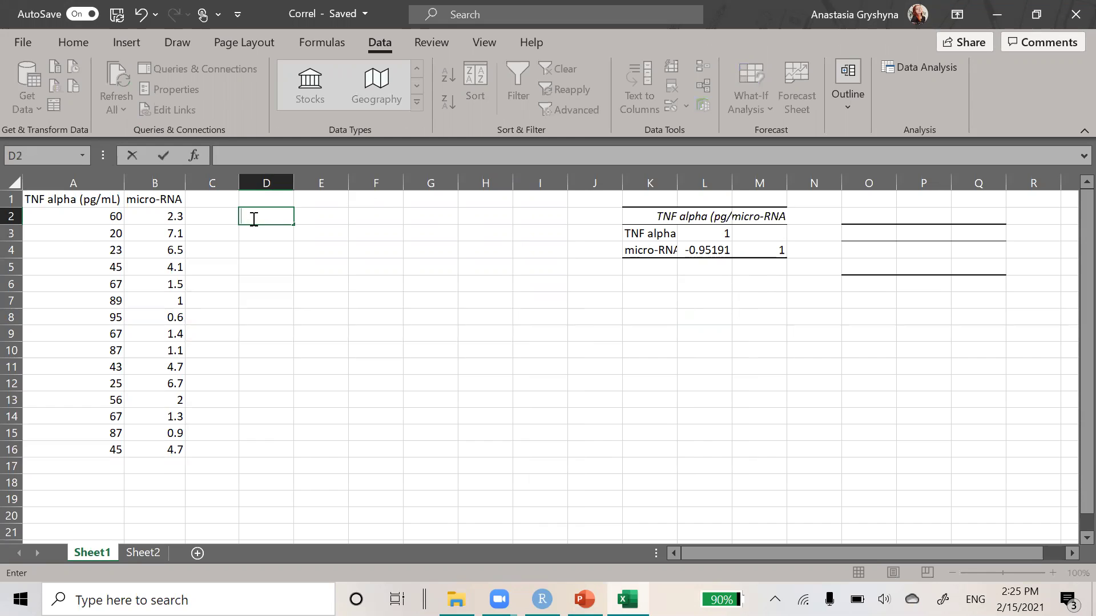
type("Correl")
key("Tab")
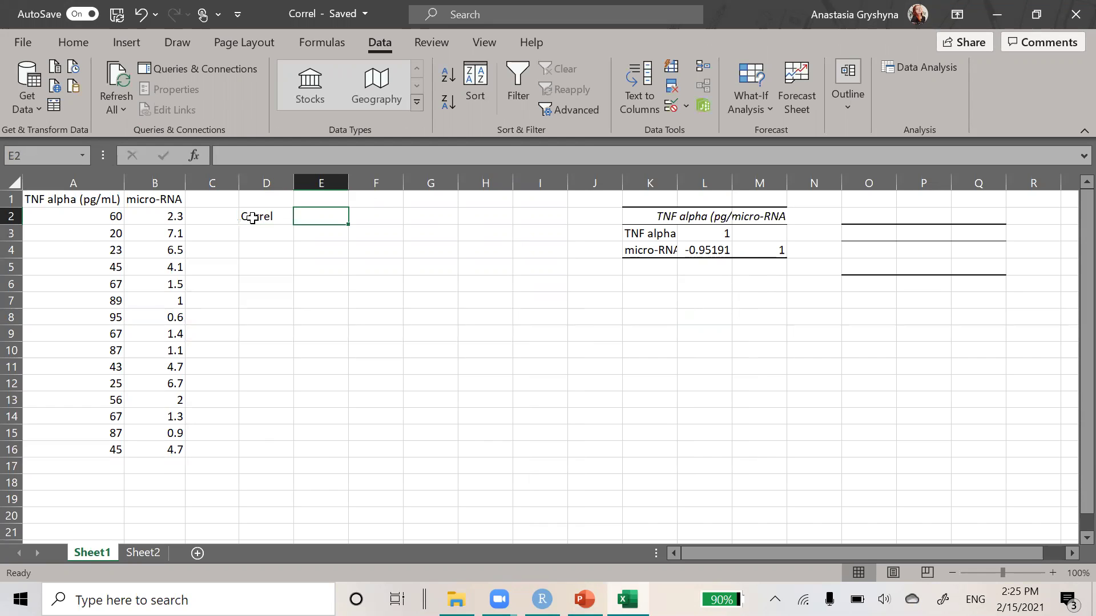
Calculate the Pearson correlation in E2 with =PEARSON(A2:A16,B2:B16) and compare it with the coefficient in L4.
left_click(708, 253)
left_click(317, 211)
type("=")
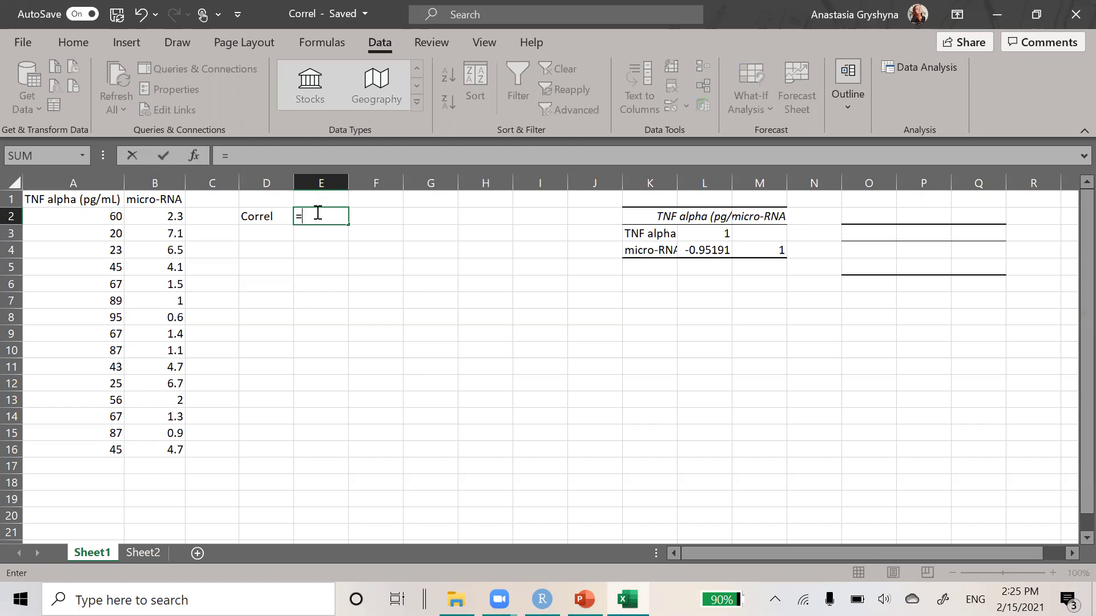
type("PEARS")
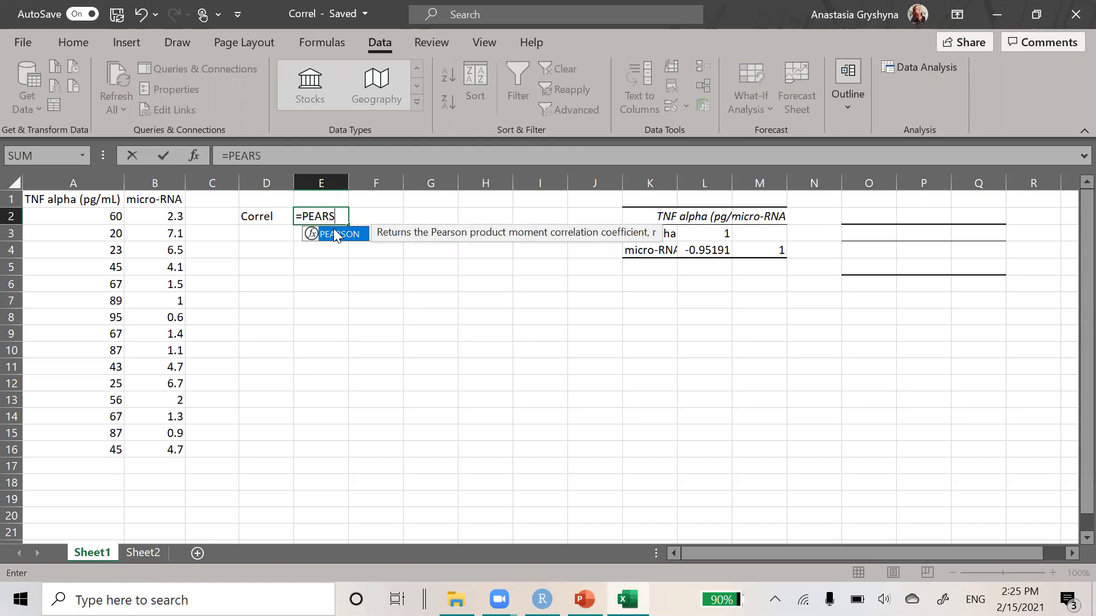
double_click(335, 234)
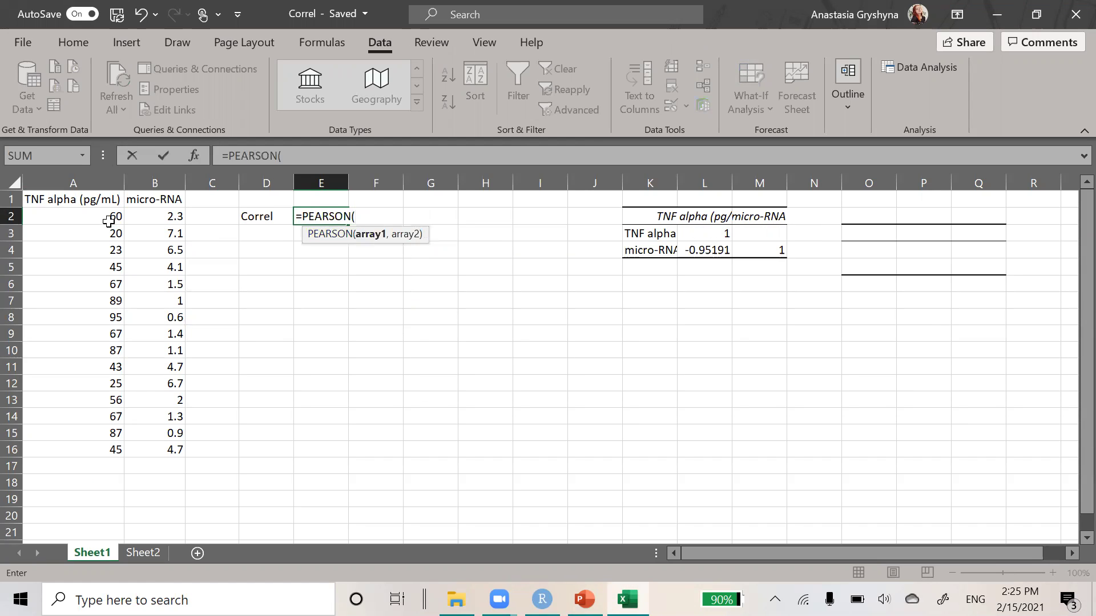
left_click_drag(111, 219, 104, 452)
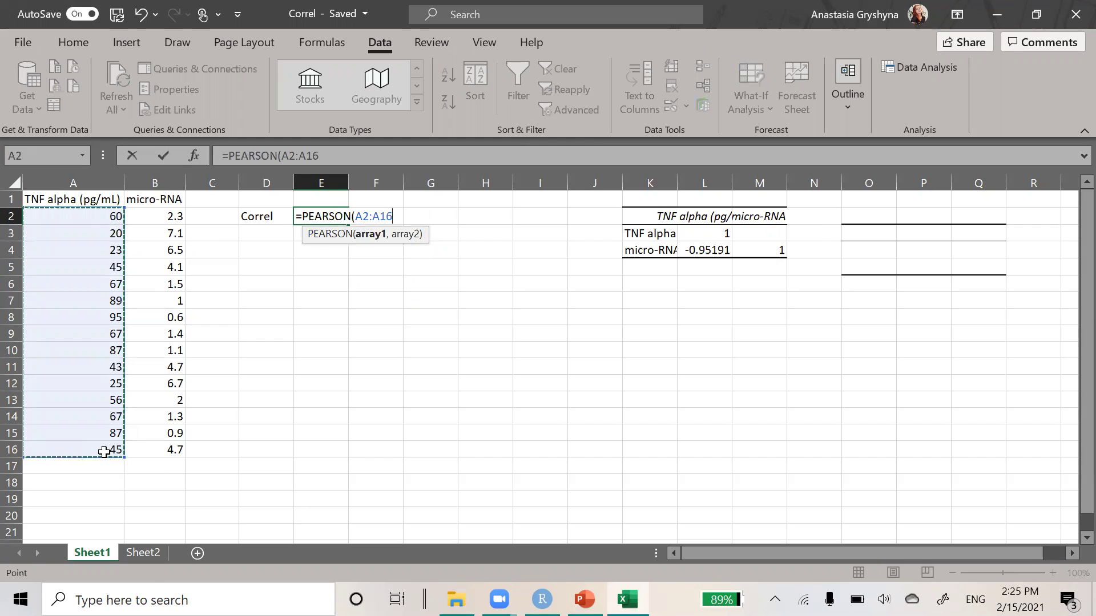
type(",")
left_click_drag(168, 216, 188, 450)
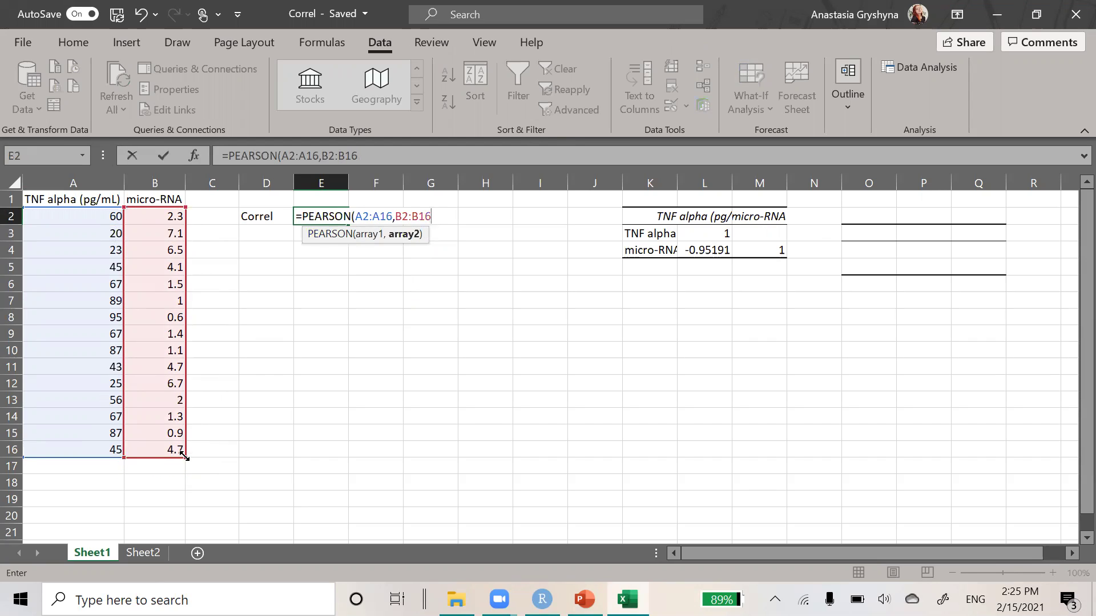
type(")")
key("Return")
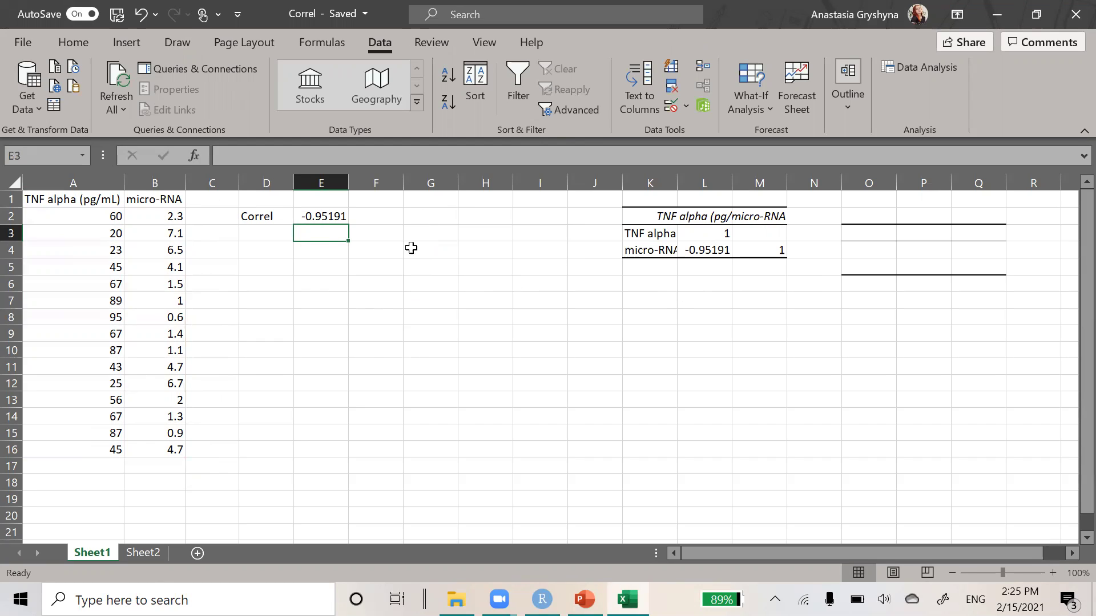
left_click(330, 216)
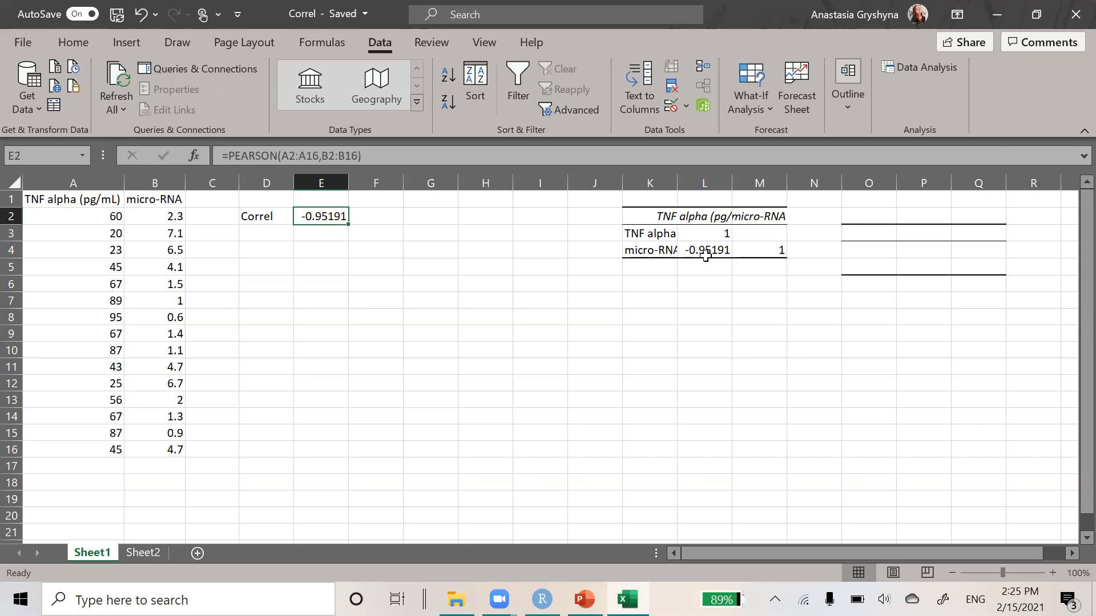
left_click(706, 254)
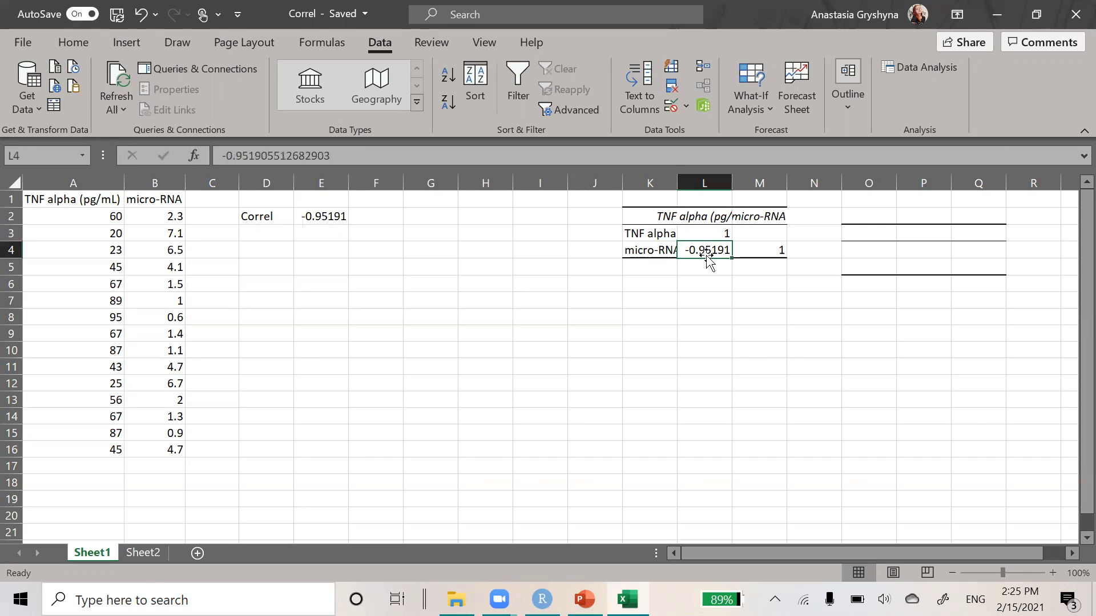
Label D3 "N" and count the TNF alpha values A2:A16 in E3 with the COUNT function.
double_click(266, 231)
type("N")
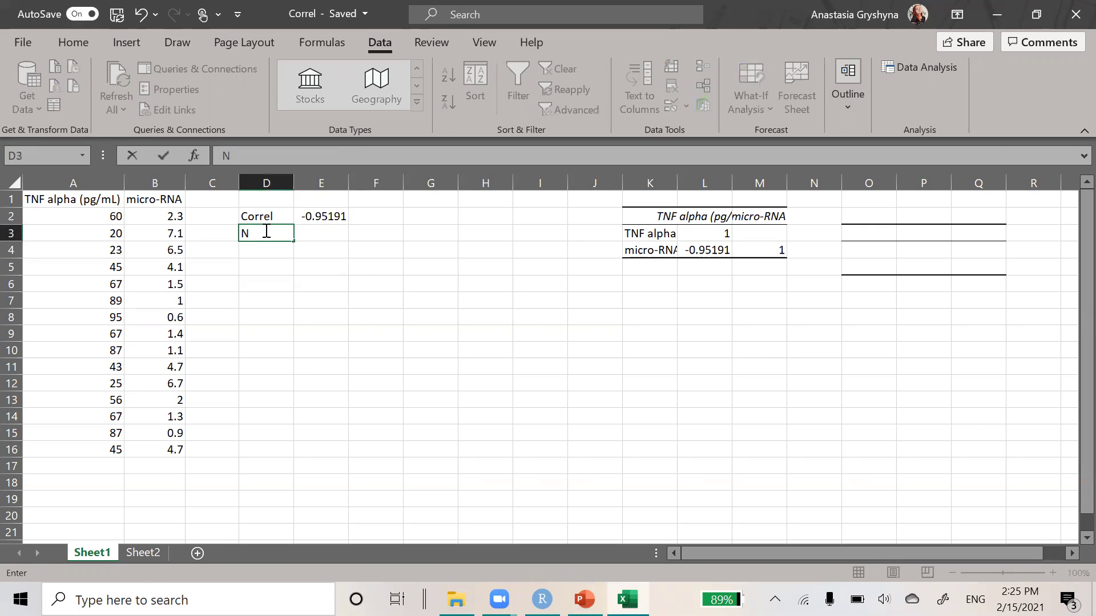
left_click(315, 231)
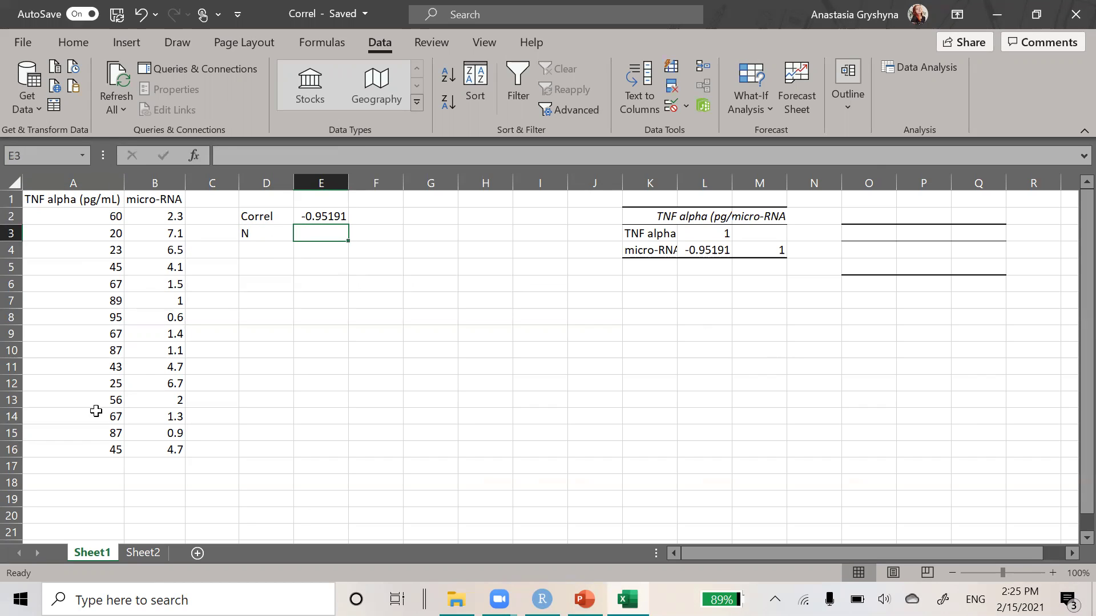
type("=")
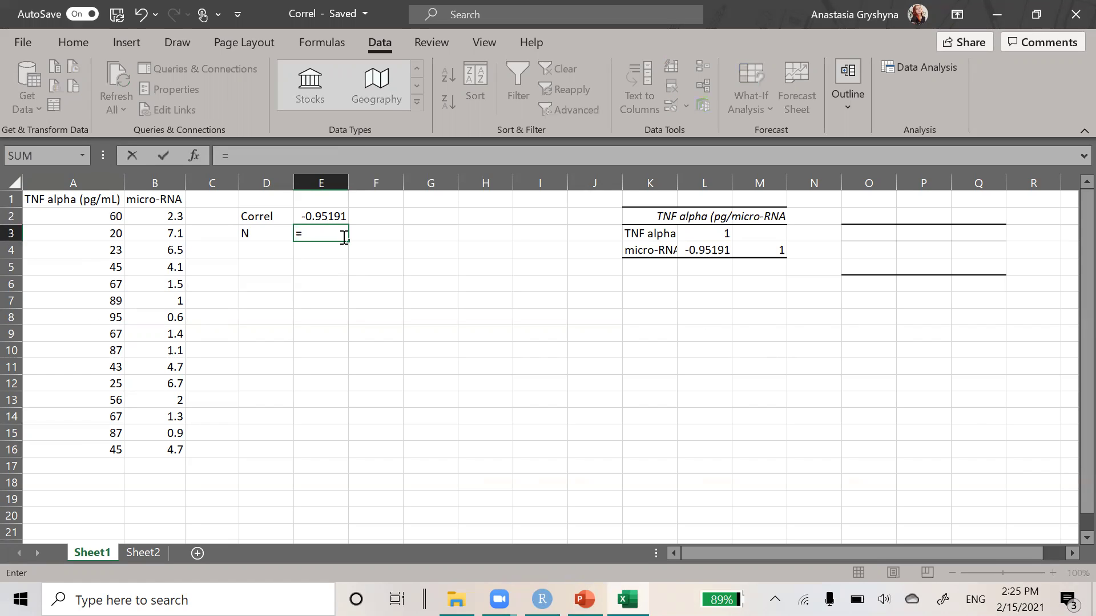
type("co")
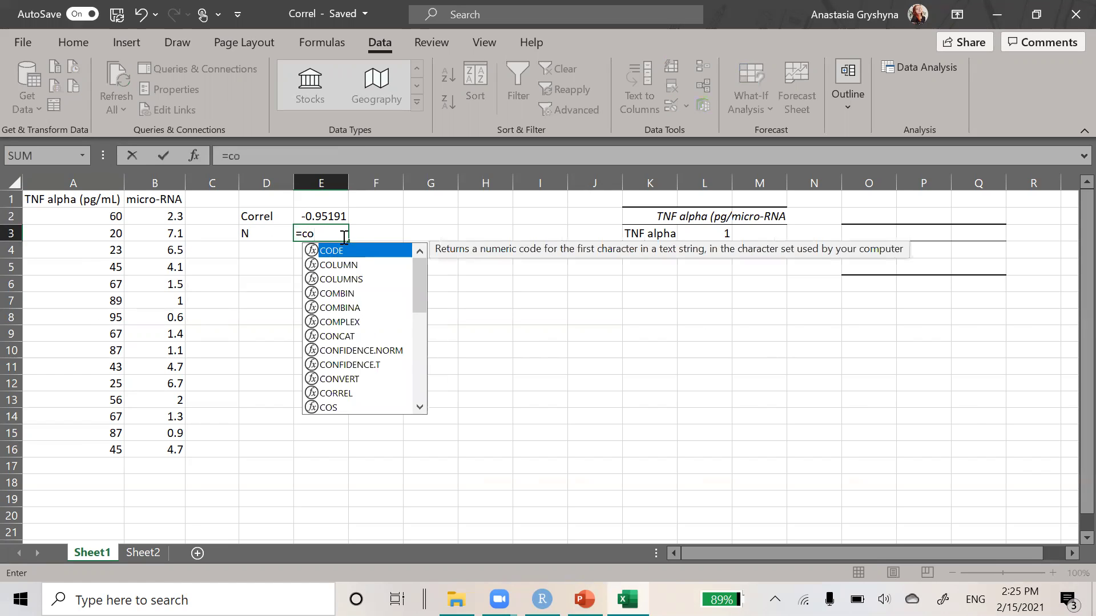
type("unt")
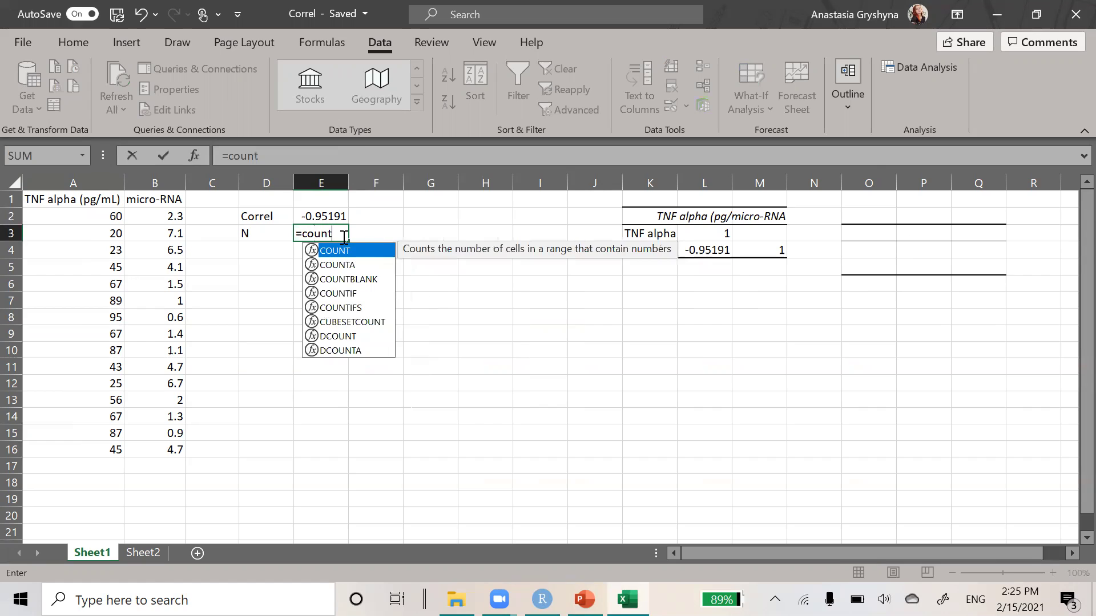
double_click(338, 252)
left_click_drag(98, 215, 85, 450)
key("Return")
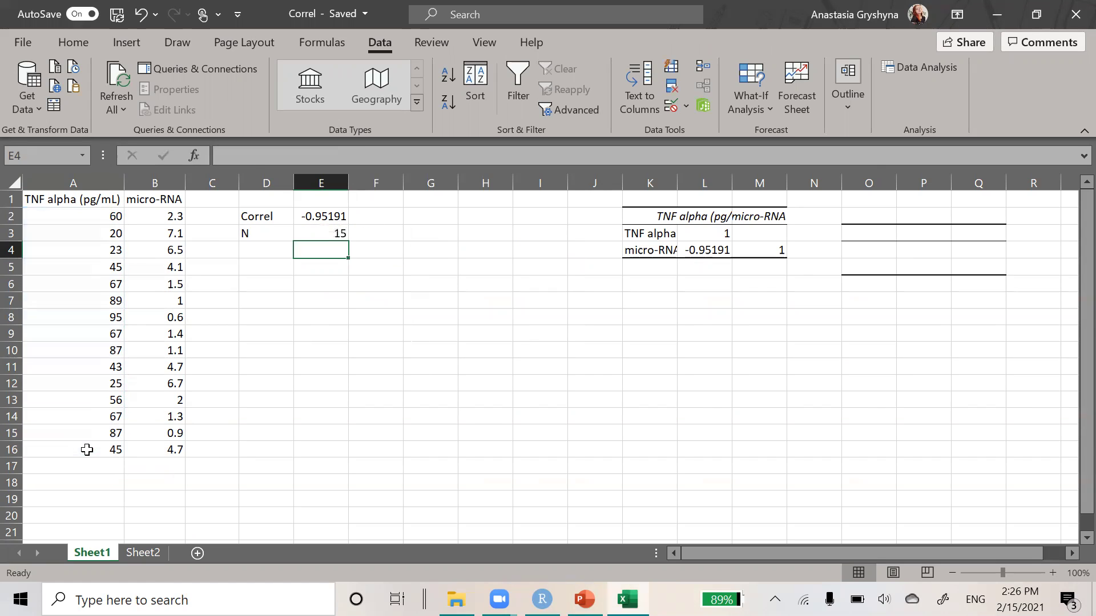
Label D4 "df" and calculate the degrees of freedom in E4 as =E3-2.
left_click(256, 247)
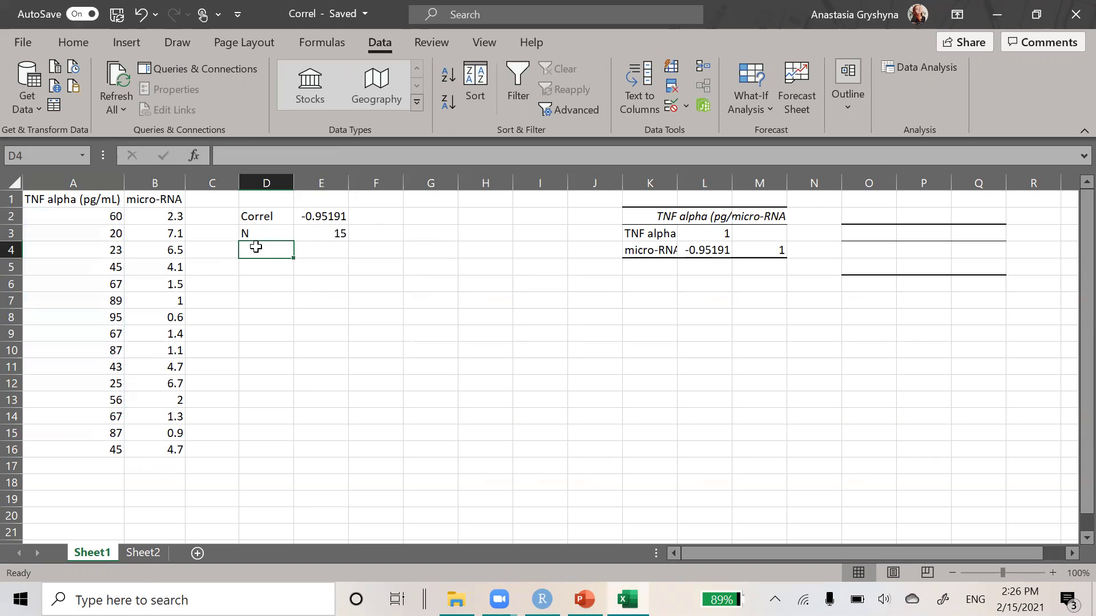
type("df")
left_click(323, 244)
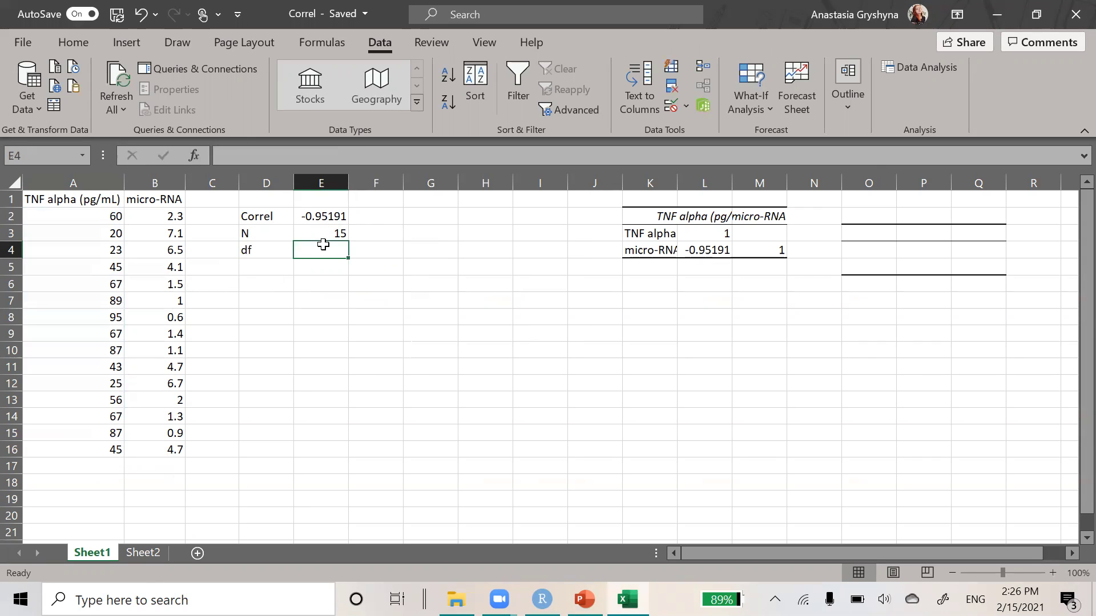
type("=")
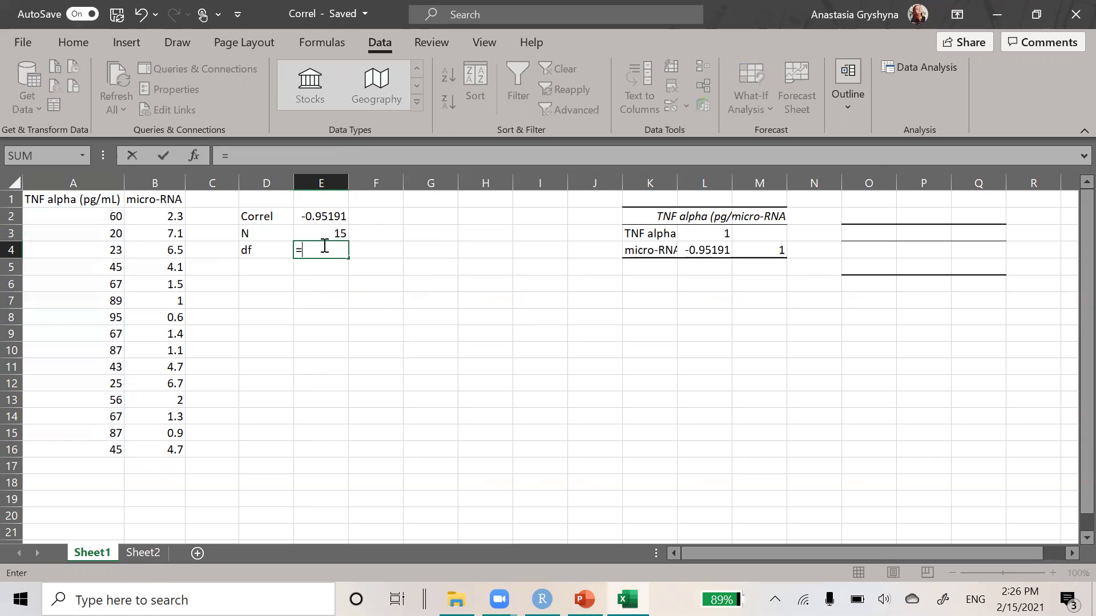
left_click(331, 234)
type("-2")
key("Return")
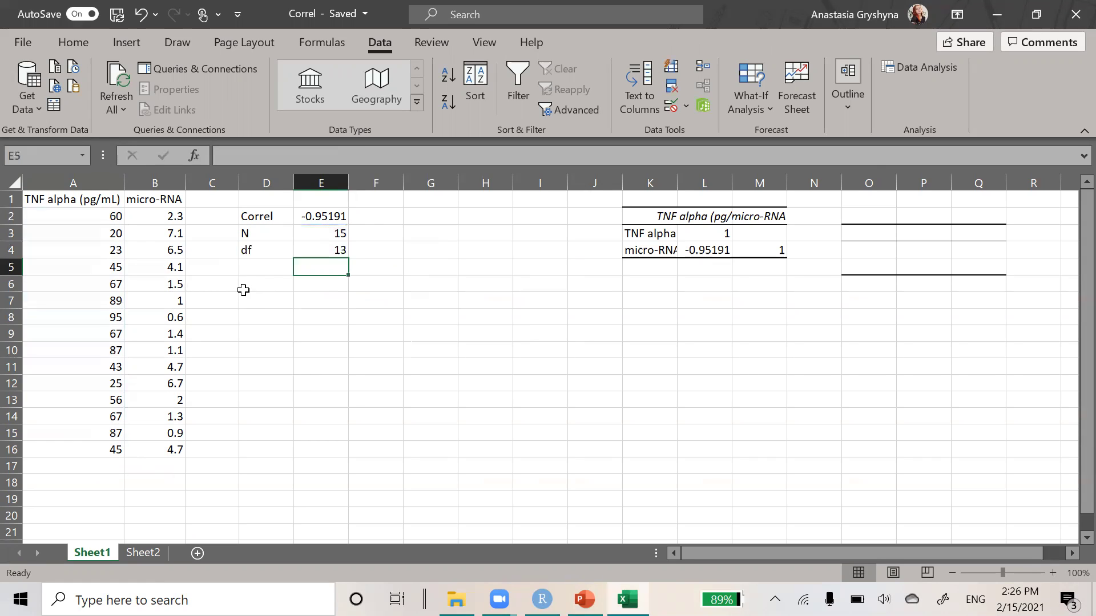
Label D5 "t statistic" and begin its formula in E5 with the numerator (E2*SQRT(E4)), correlation times root of df.
left_click(254, 267)
type("t statistic")
key("Tab")
type("=(")
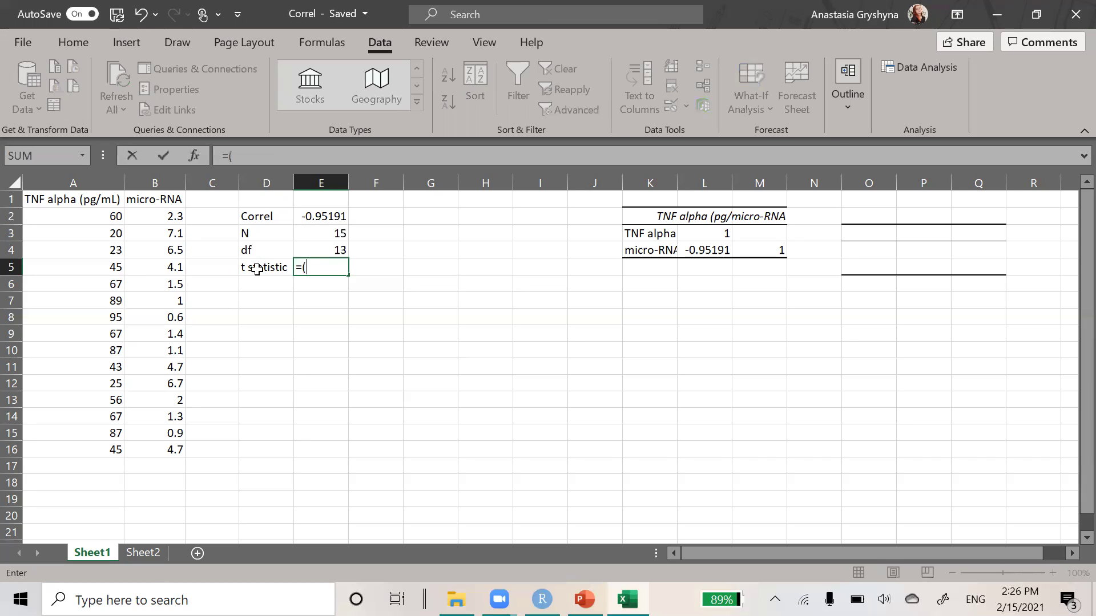
left_click(332, 212)
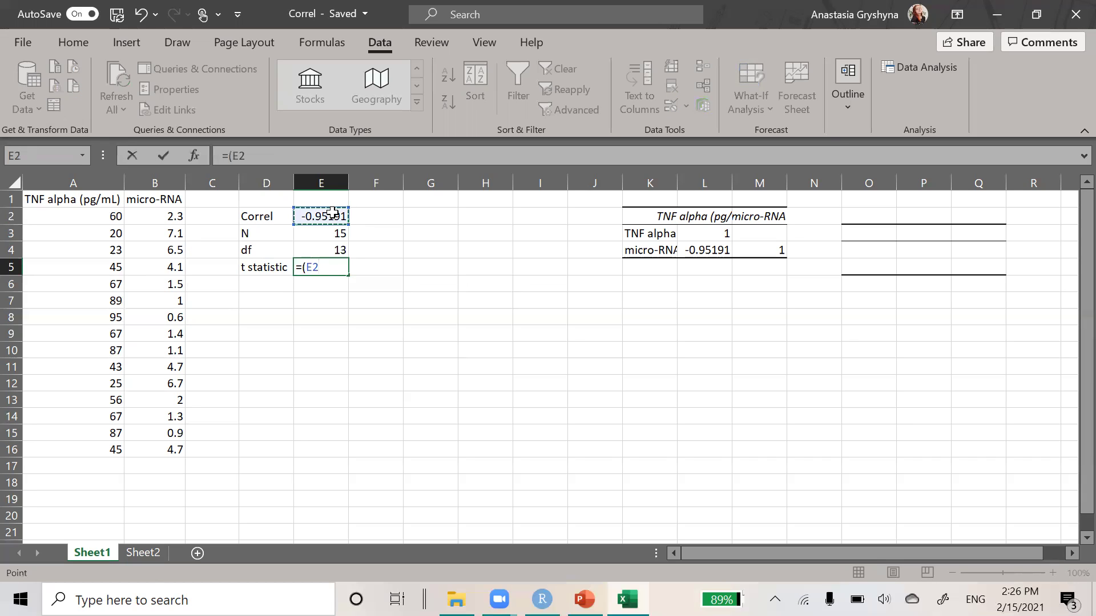
type("*SQRT")
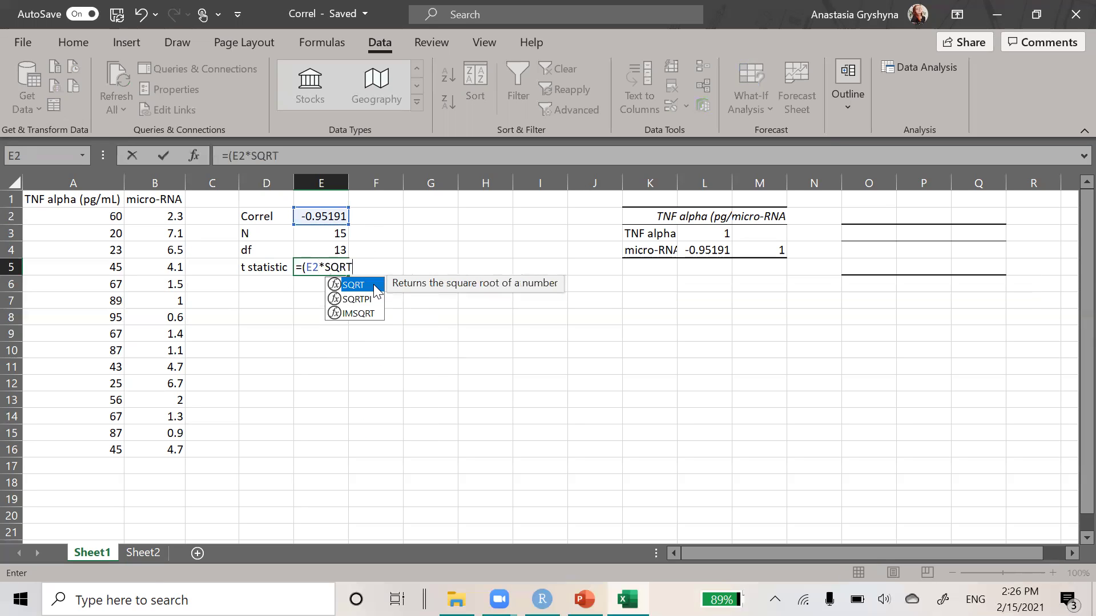
double_click(374, 284)
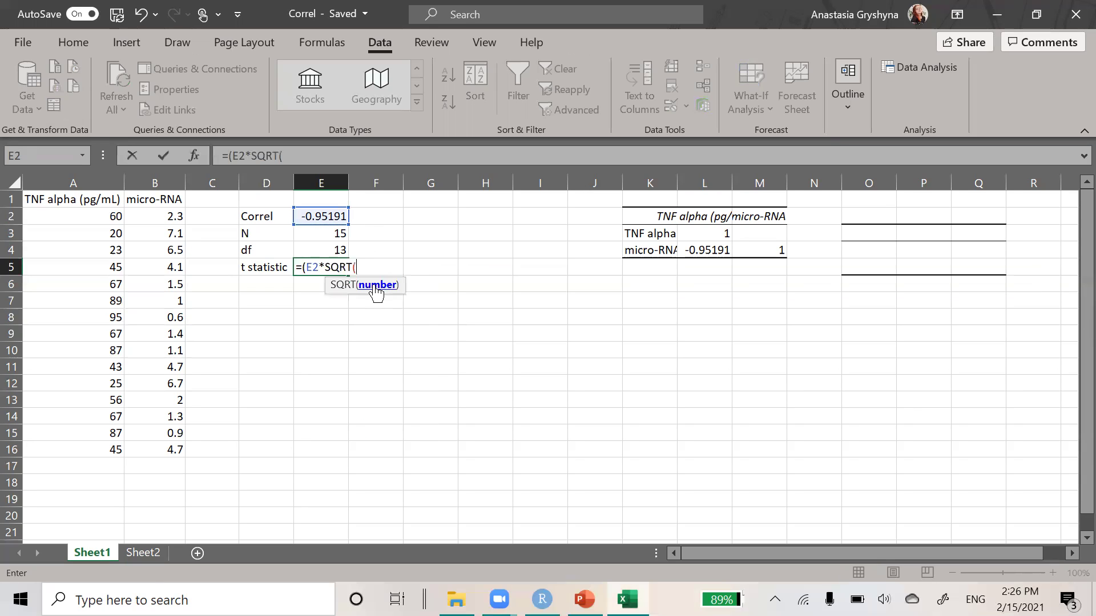
left_click(324, 247)
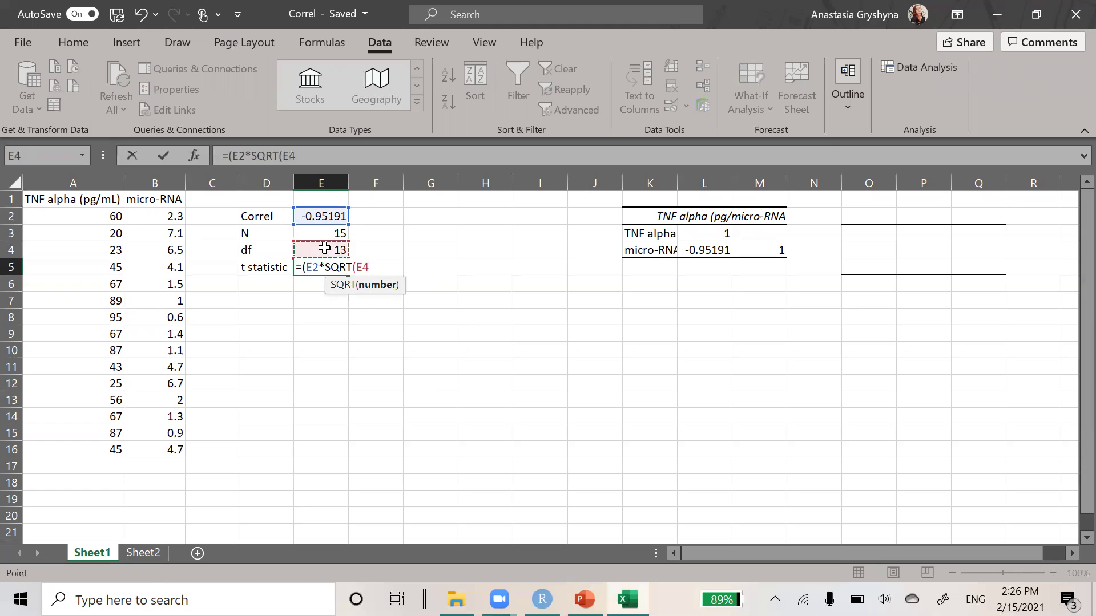
type(")")
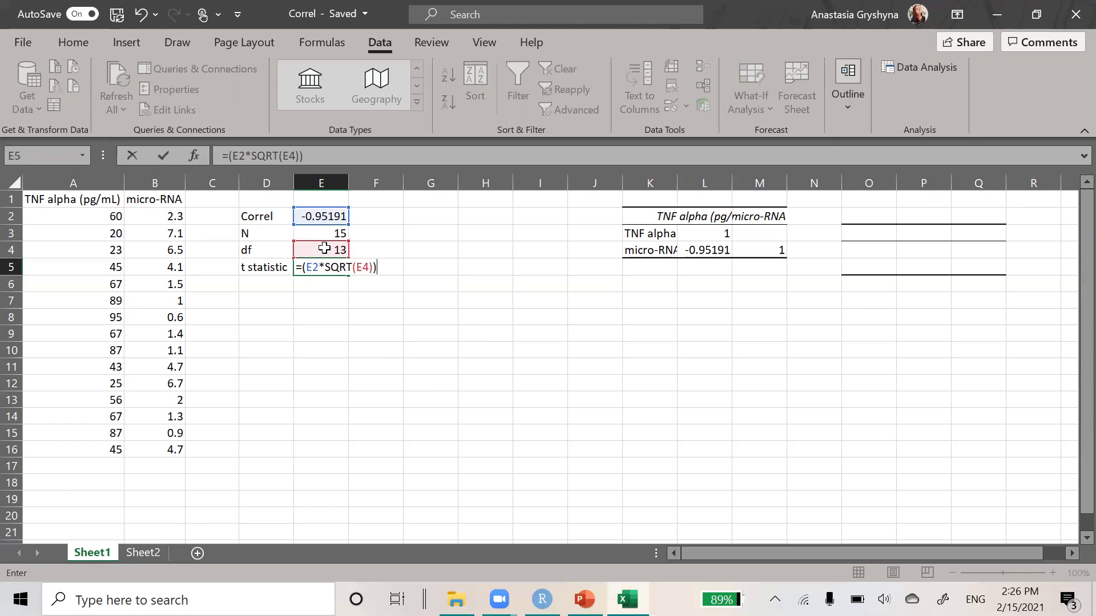
Complete the t statistic formula in E5 by dividing by SQRT(1-E2^2), accepting the correction of the extra parenthesis.
type("/SQRT")
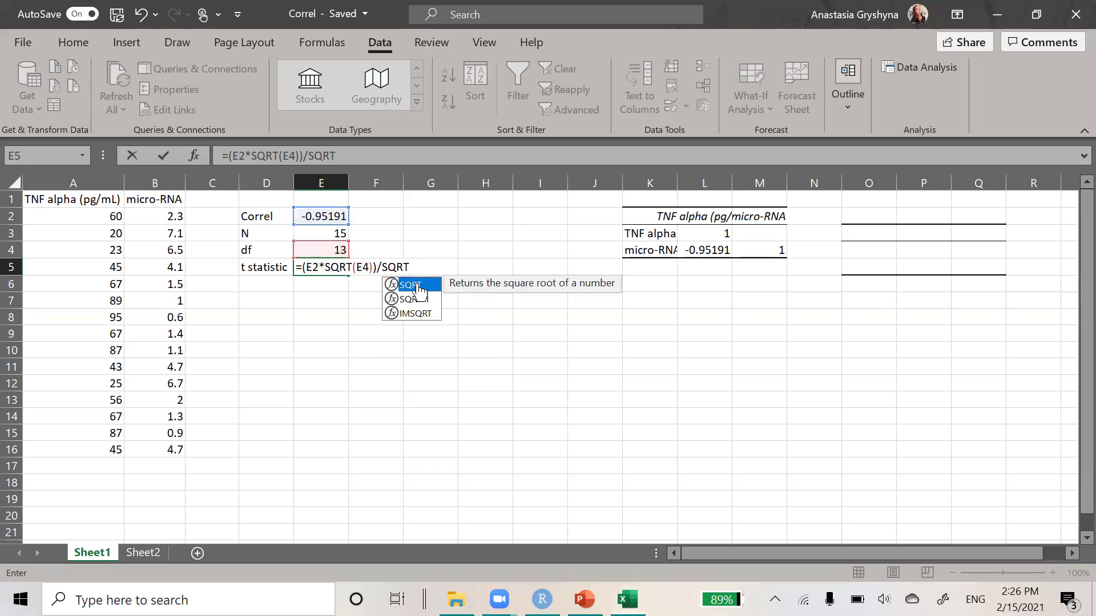
double_click(420, 285)
type("1-")
left_click(314, 215)
type("^2))")
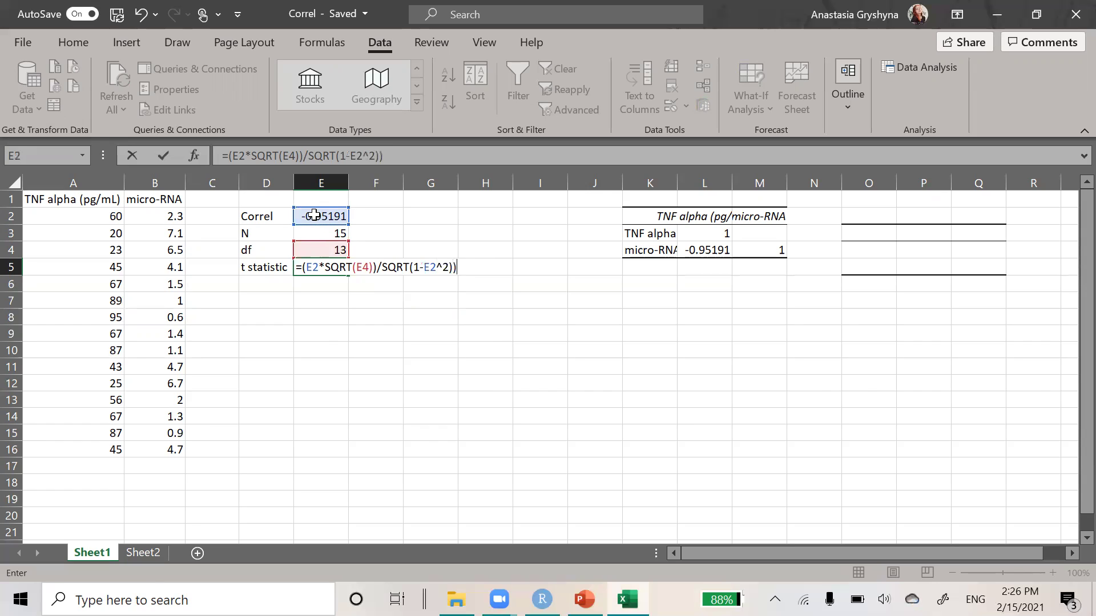
key("Return")
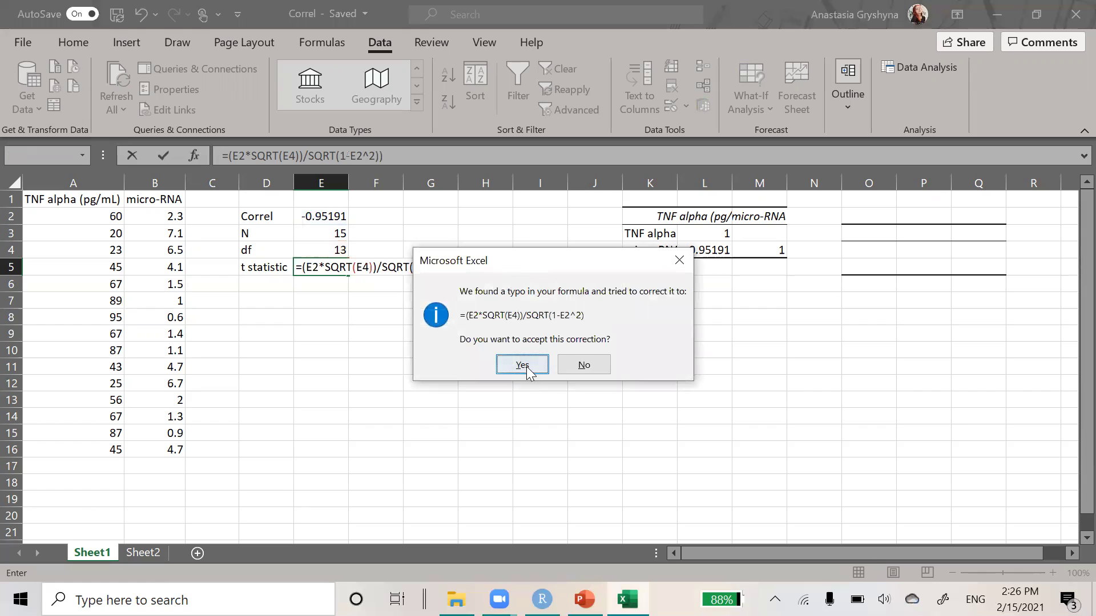
left_click(523, 365)
left_click(406, 283)
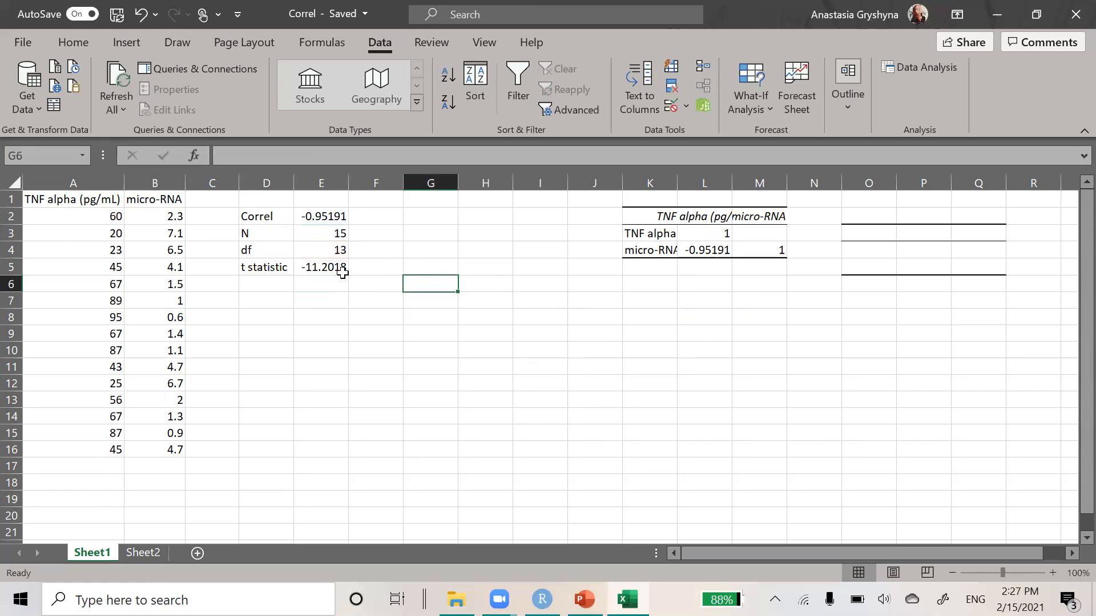
left_click(342, 272)
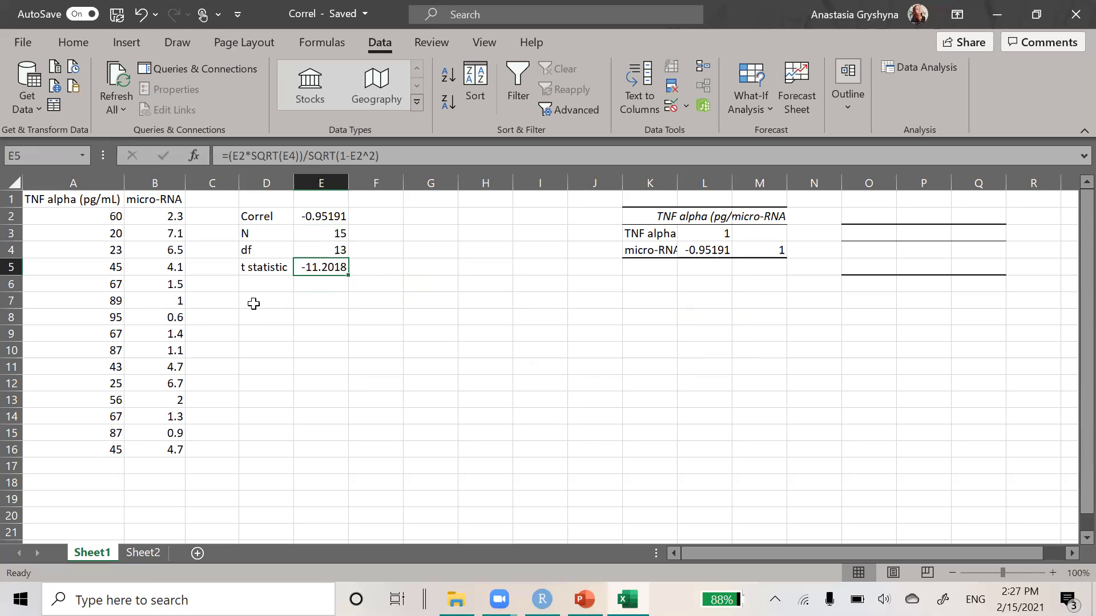
left_click(362, 254)
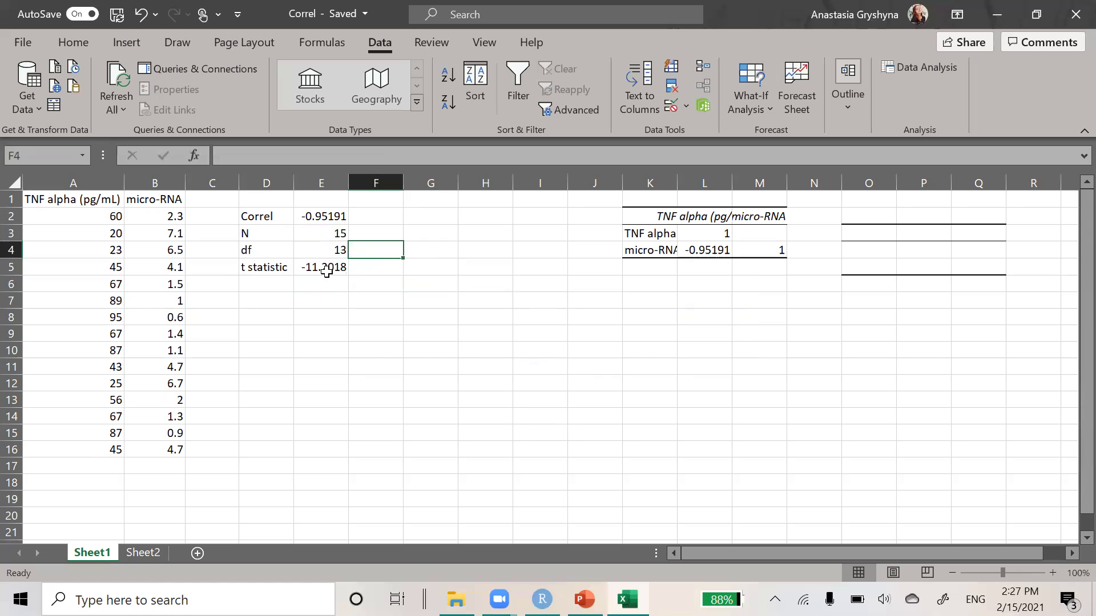
Label D6 "p value" and enter the two-tailed formula =TDIST(E5,E4,2) in E6.
left_click(257, 281)
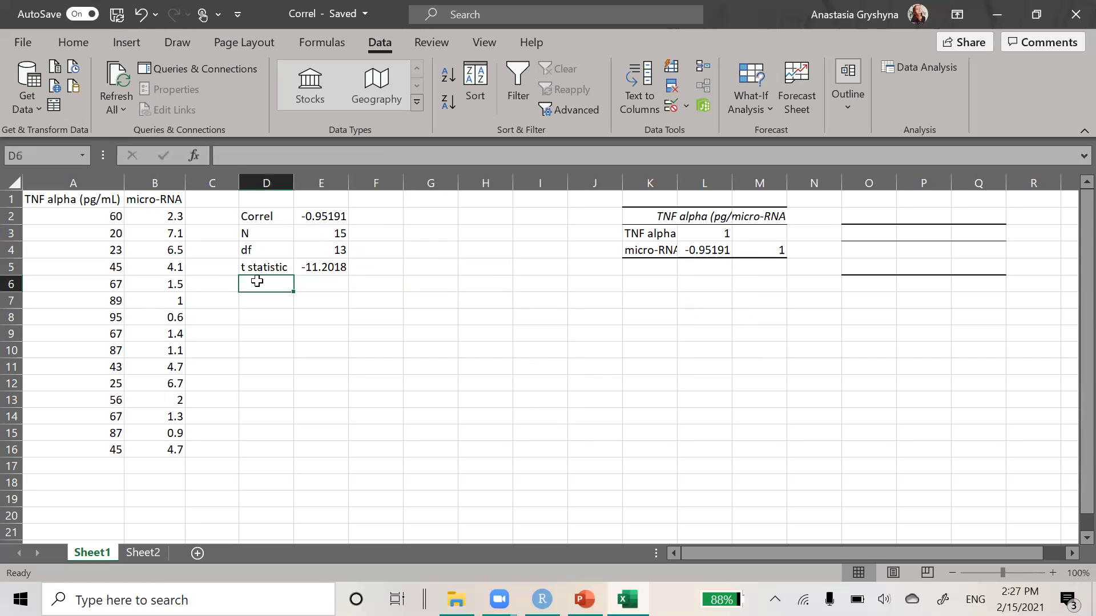
type("p value")
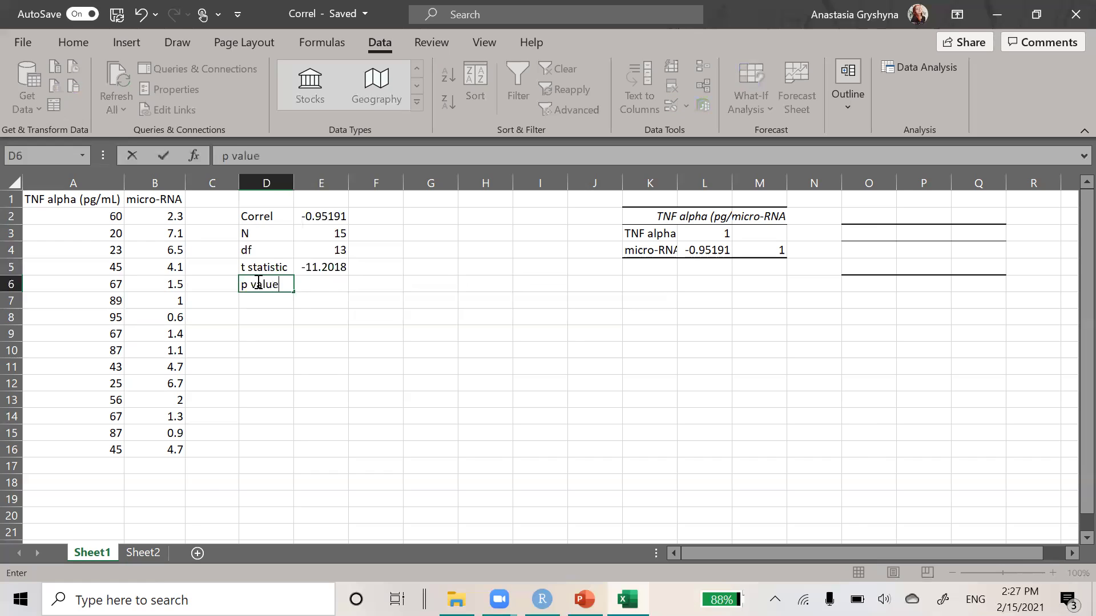
left_click(317, 289)
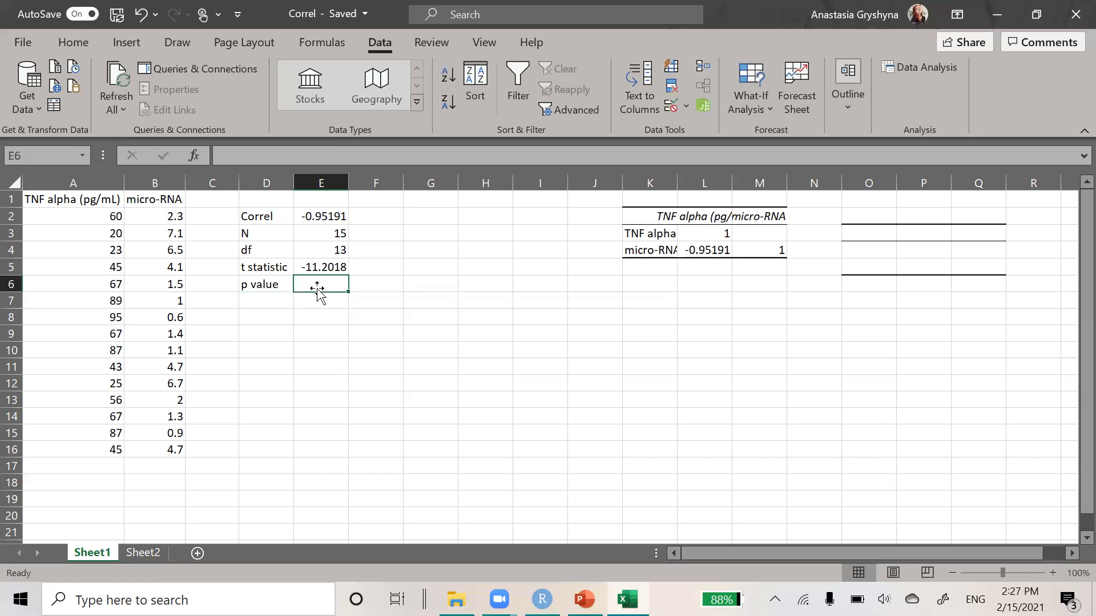
type("=")
type("TD")
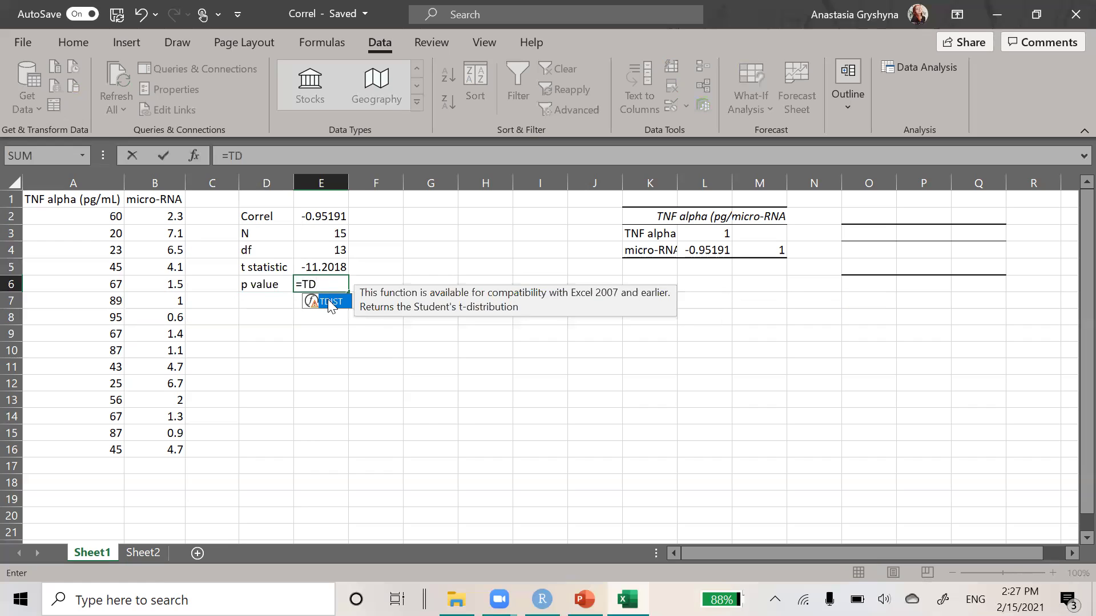
double_click(331, 306)
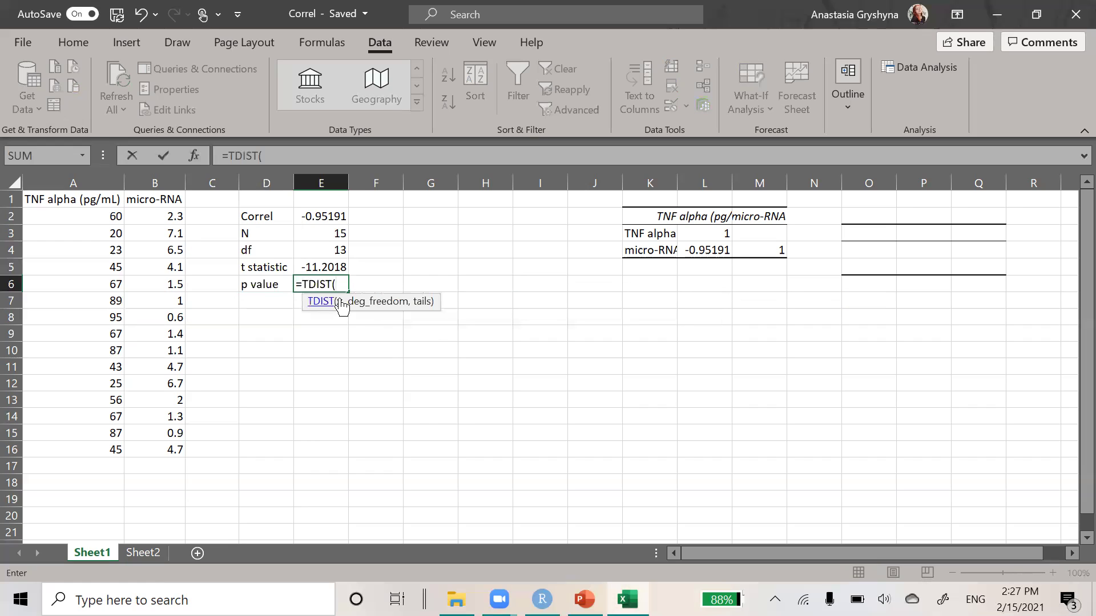
left_click(323, 263)
type(",")
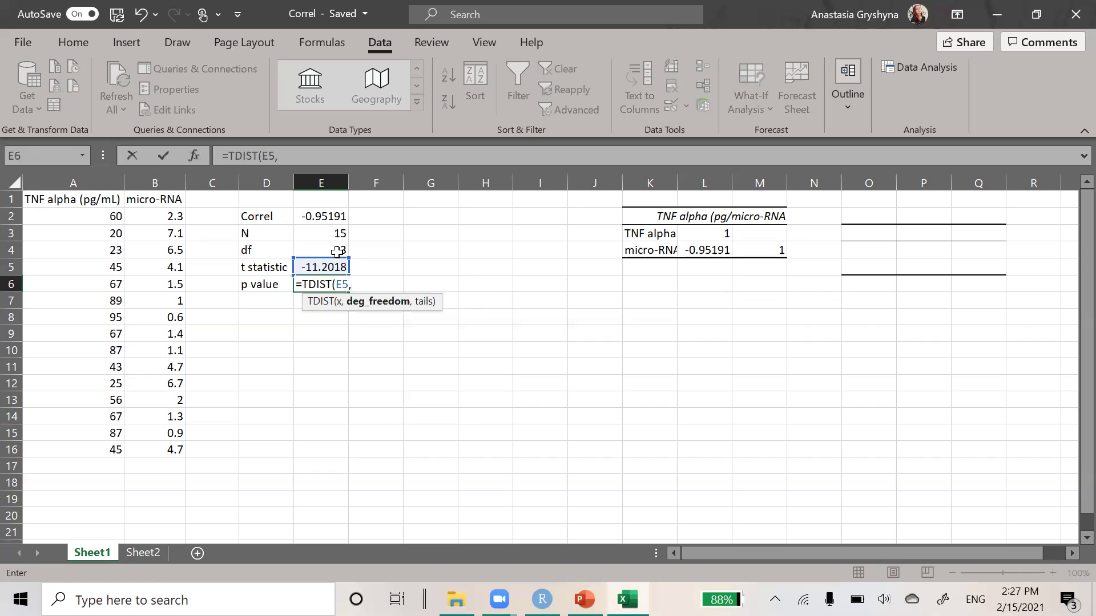
left_click(337, 250)
type(",2")
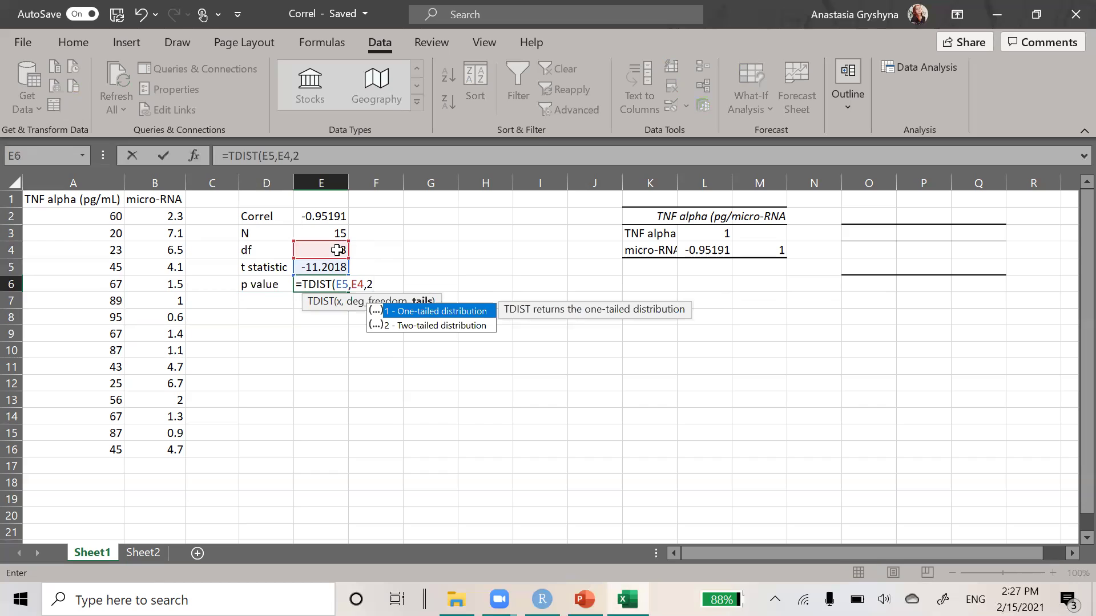
type(")")
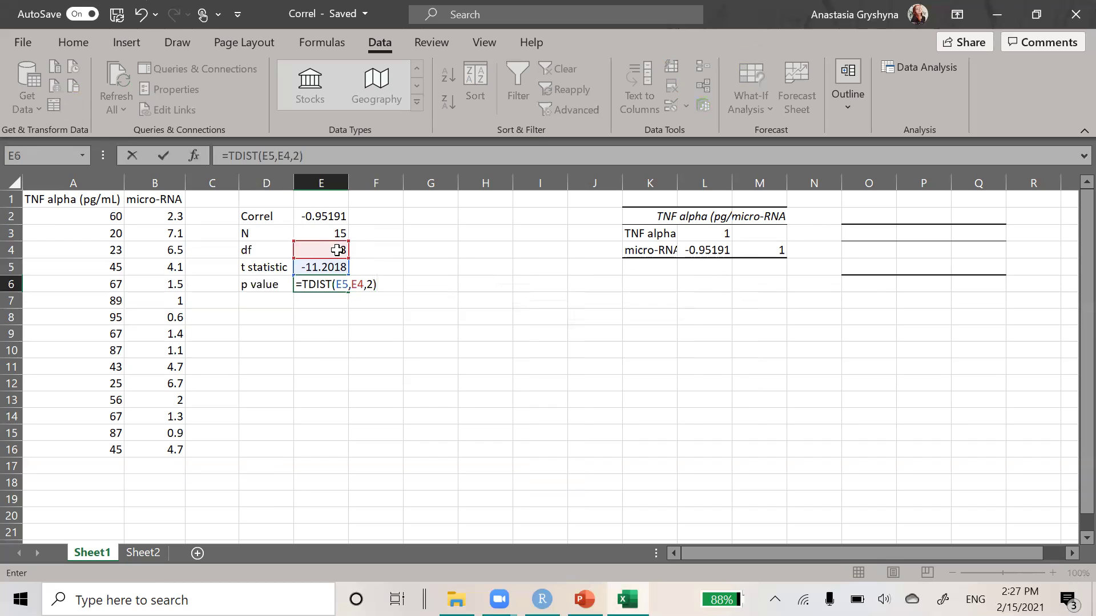
key("Return")
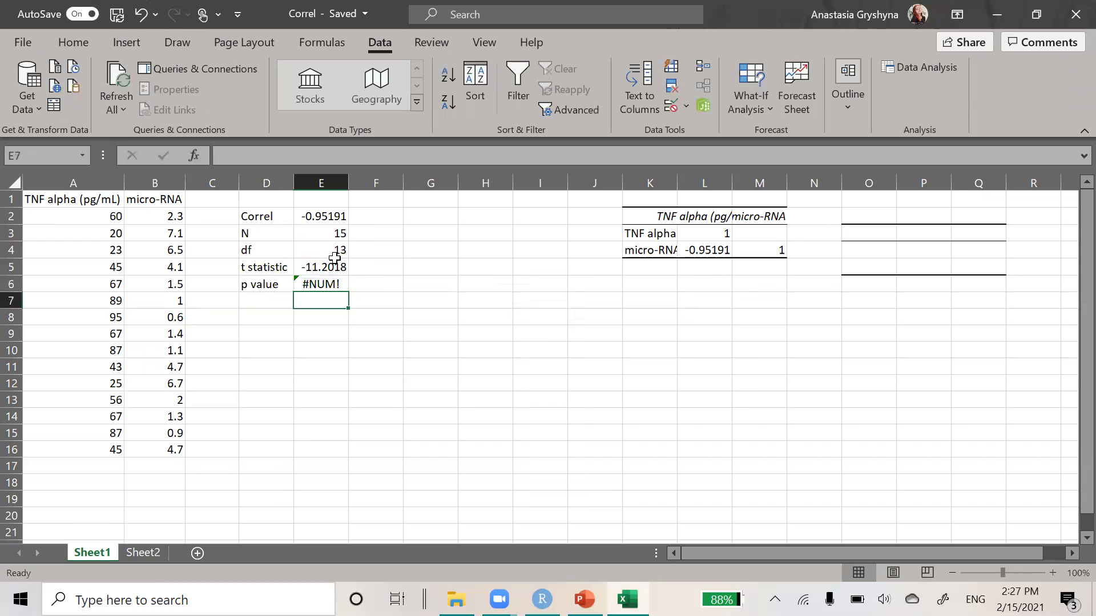
Replace the E5 reference in the p value formula with the positive t value 11.2018, giving =TDIST(11.2018,E4,2).
left_click(315, 283)
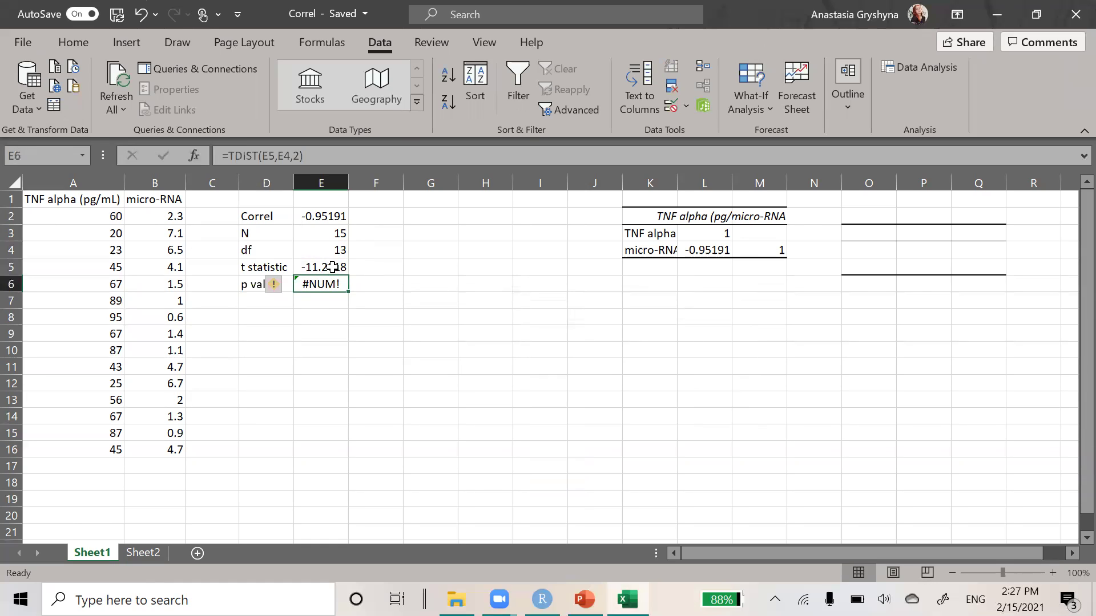
left_click(275, 155)
key("BackSpace")
key("BackSpace")
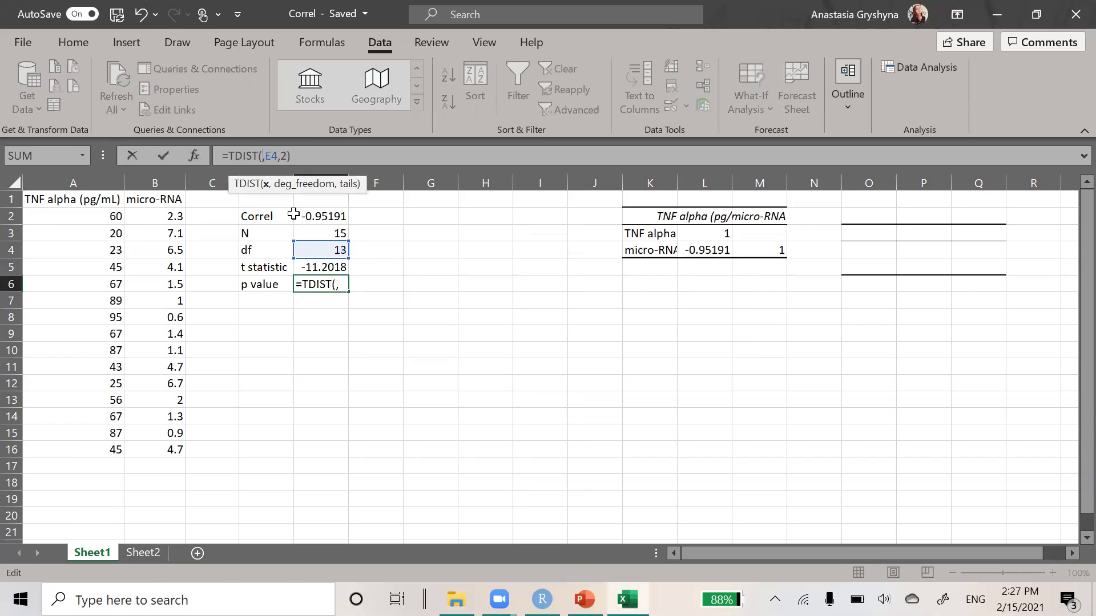
type("11")
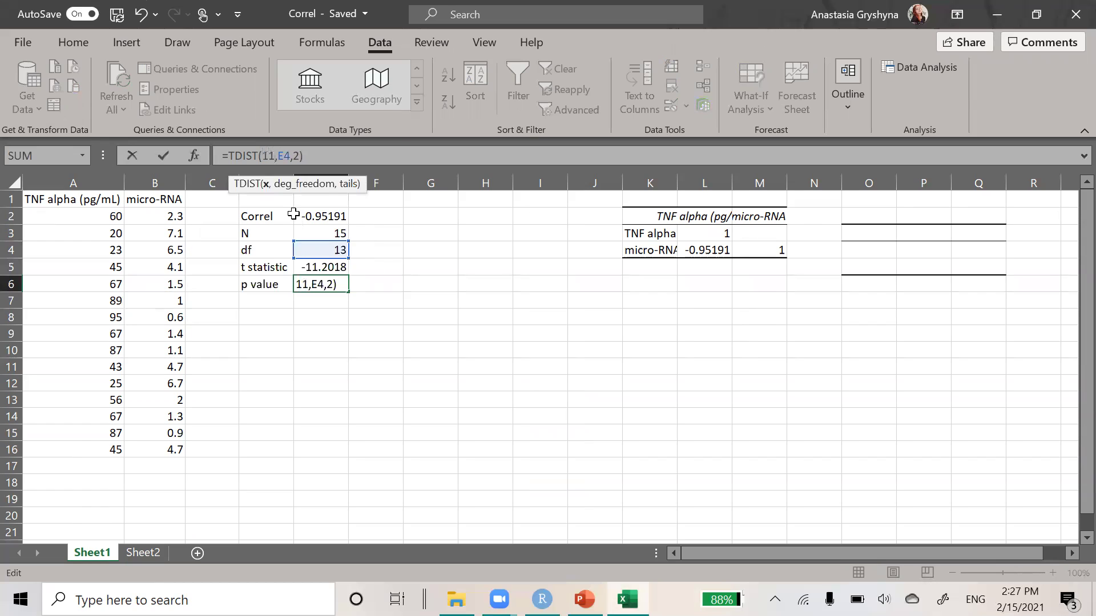
type(".2018")
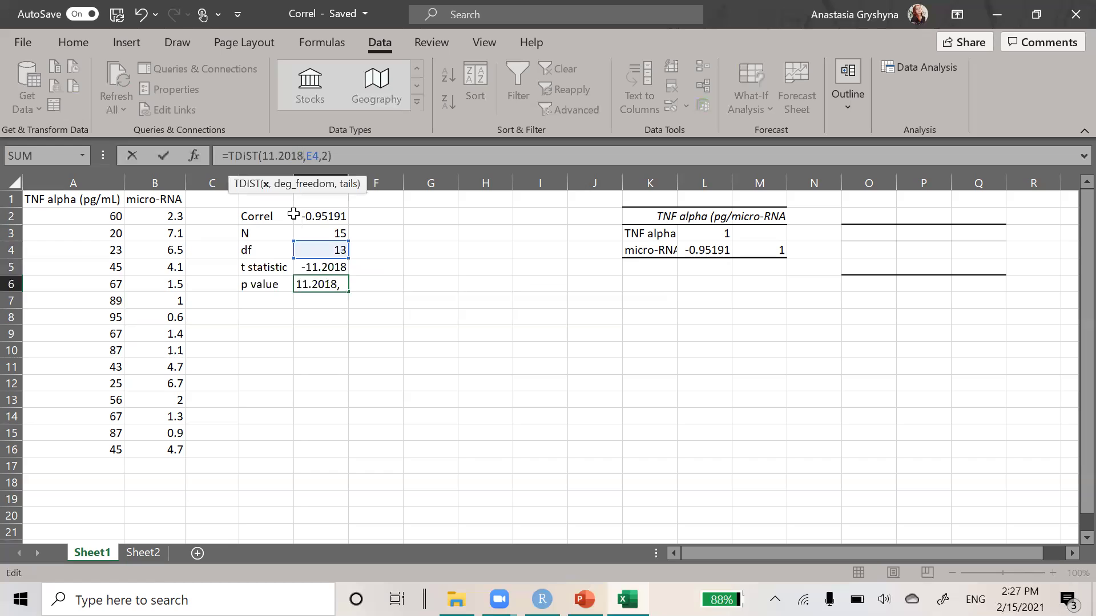
left_click(357, 153)
key("Return")
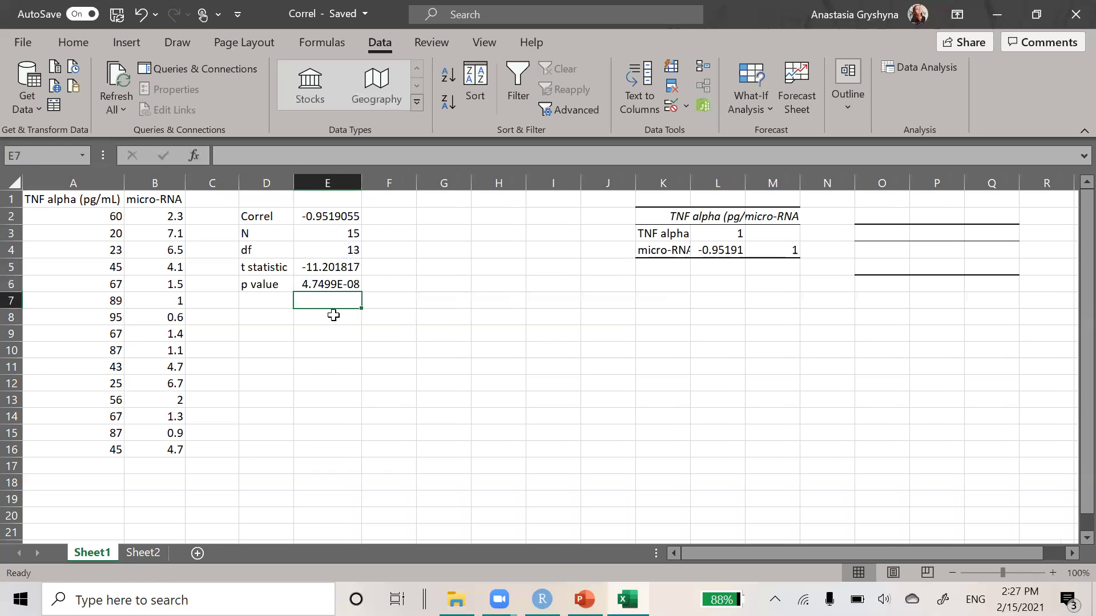
left_click(334, 315)
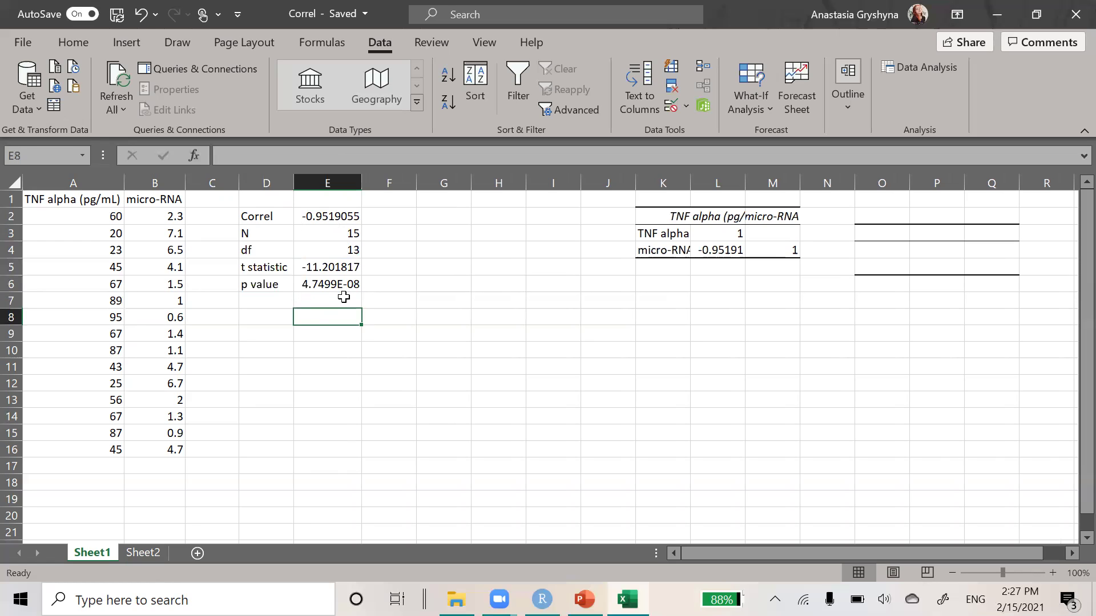
left_click(346, 290)
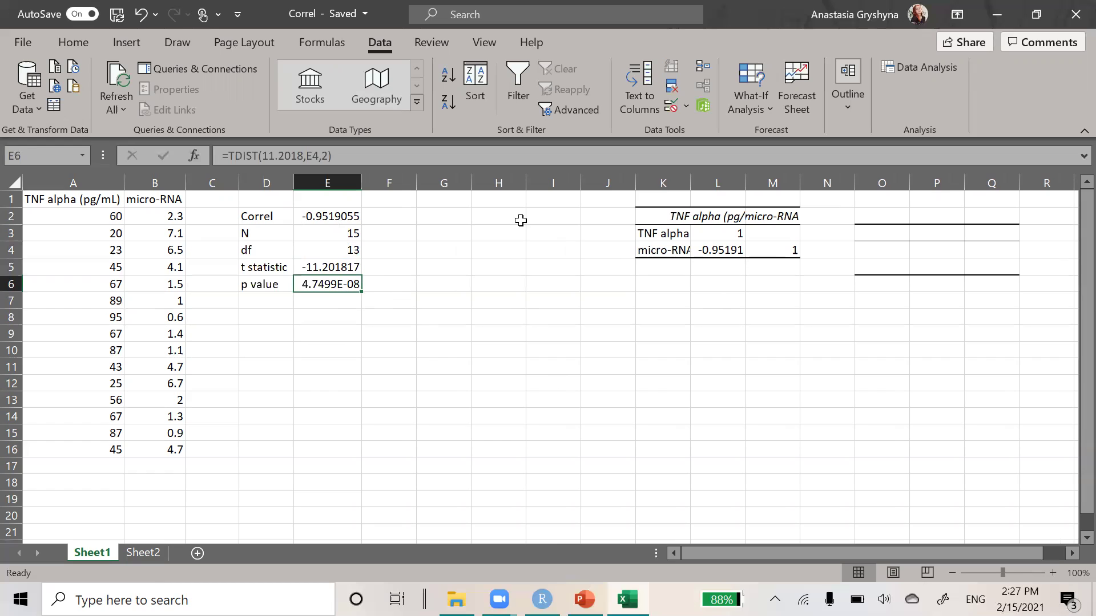
left_click(352, 317)
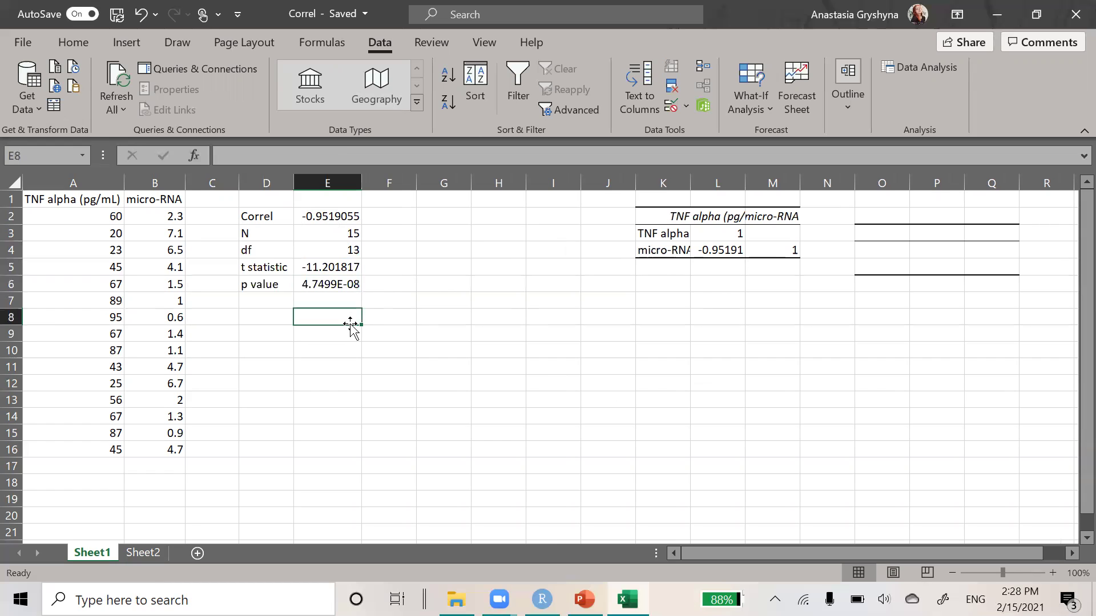
Insert a scatter chart of the TNF alpha and micro-RNA data in A1:B16.
left_click(134, 36)
left_click_drag(62, 199, 160, 451)
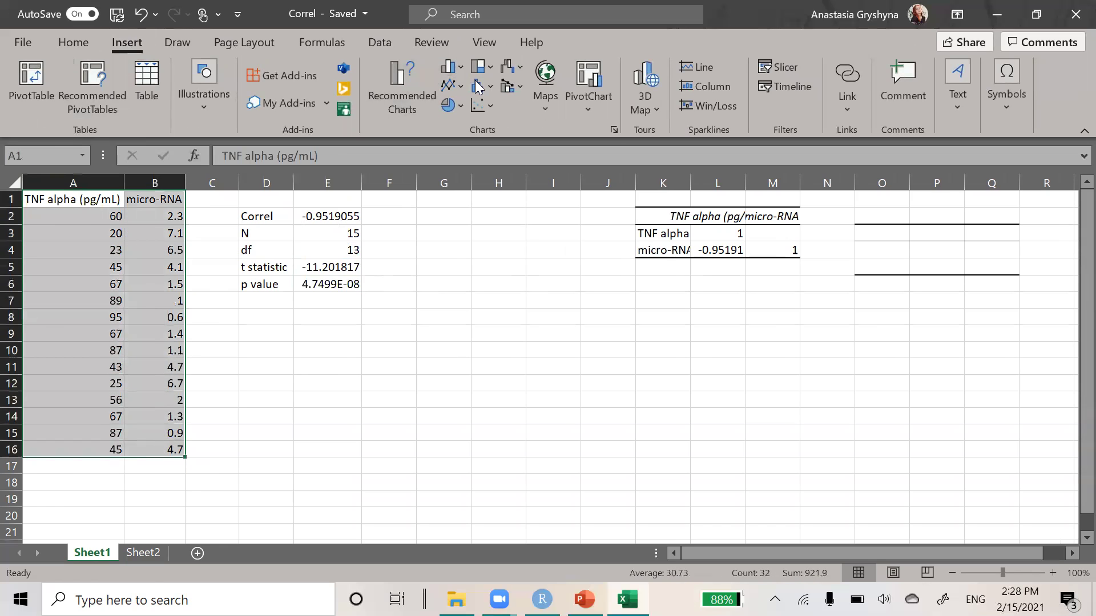
left_click(481, 105)
left_click(484, 164)
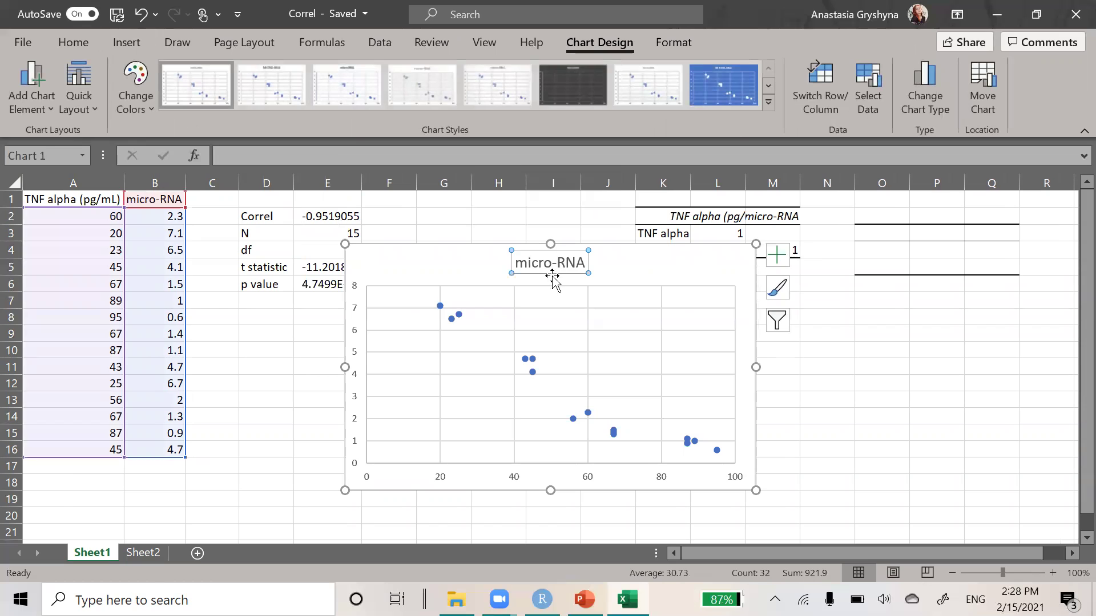
key("ctrl+z")
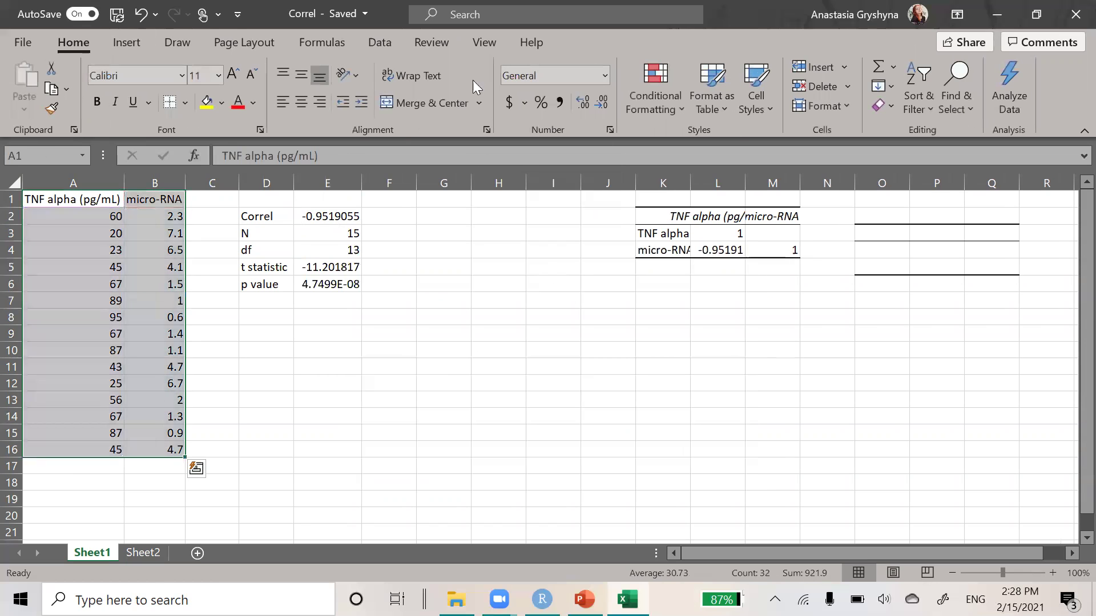
left_click(126, 42)
left_click(481, 105)
left_click(494, 168)
Delete the scatter chart's title and add a trendline to its data points.
left_click(560, 269)
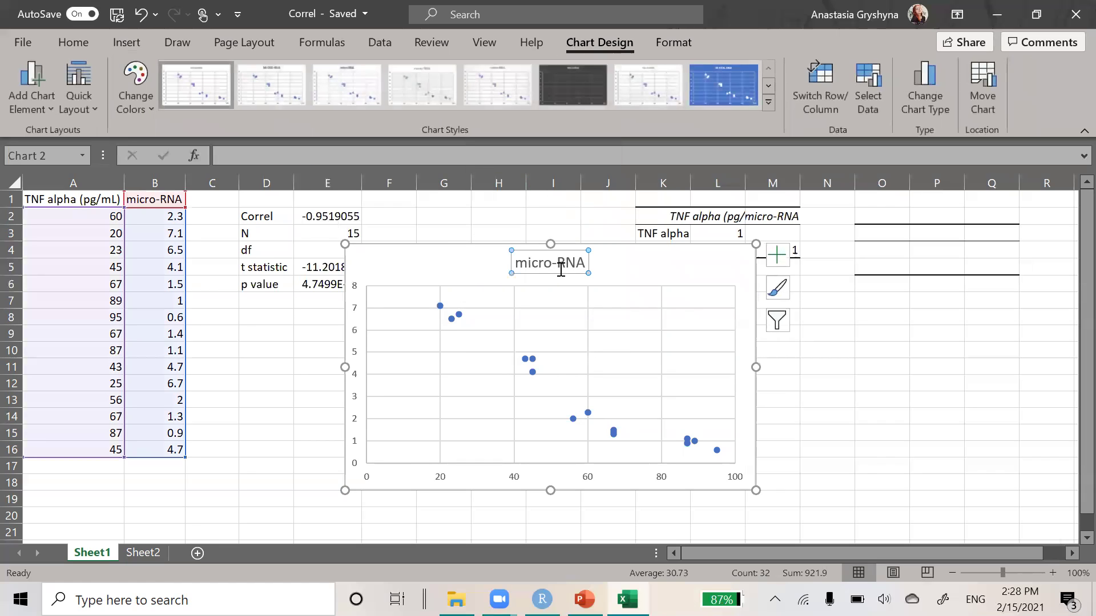
key("Delete")
left_click(778, 258)
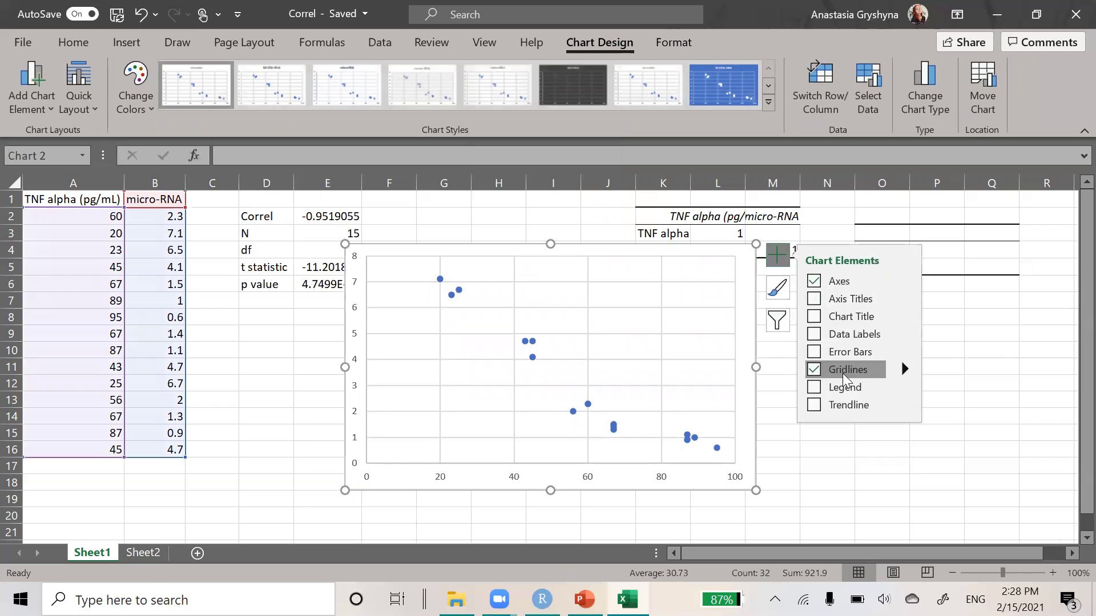
left_click(859, 406)
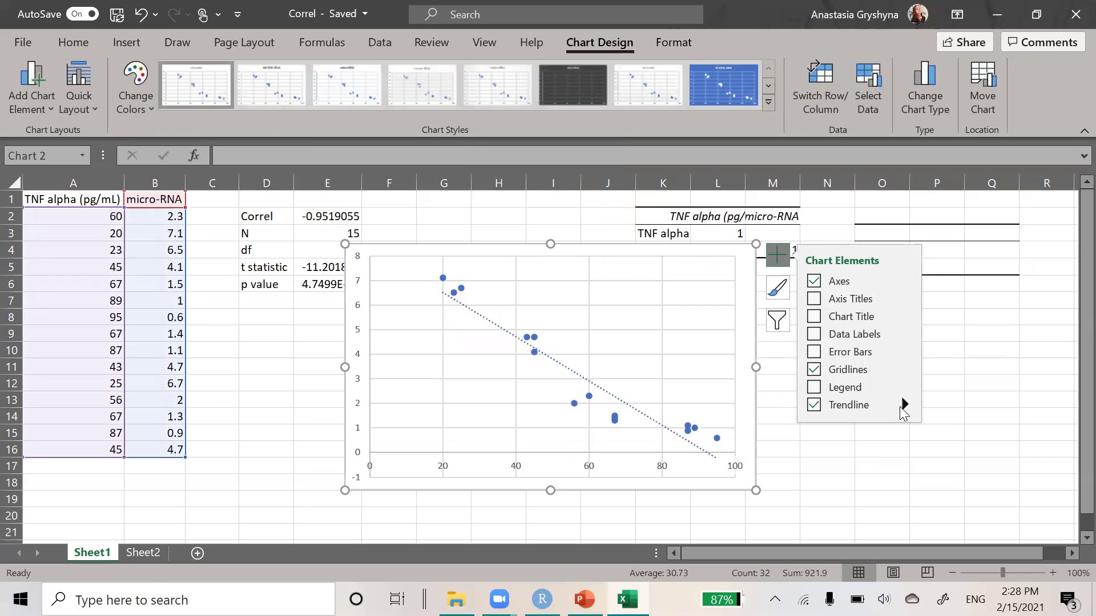
Display the linear trendline's R-squared value and equation on the scatter chart.
mouse_move(906, 406)
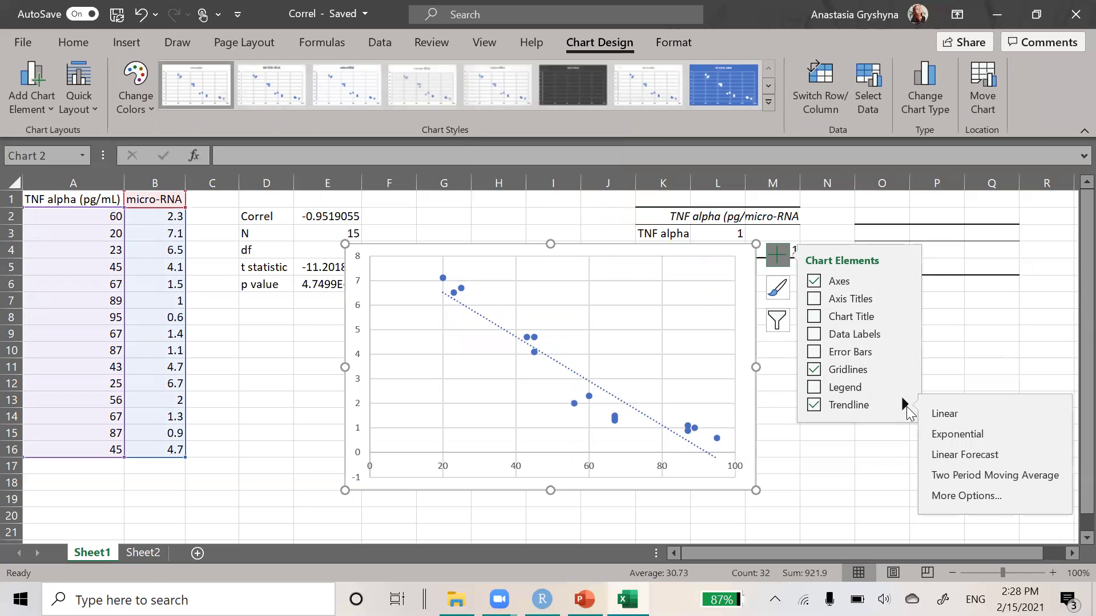
left_click(943, 432)
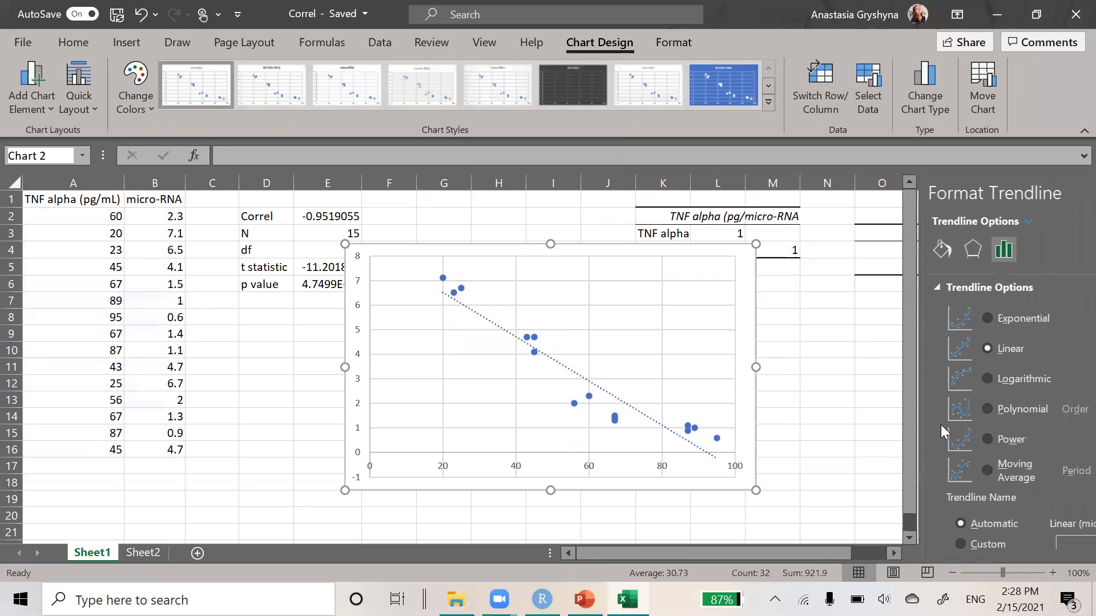
scroll(940, 424, "down", 5)
left_click(941, 536)
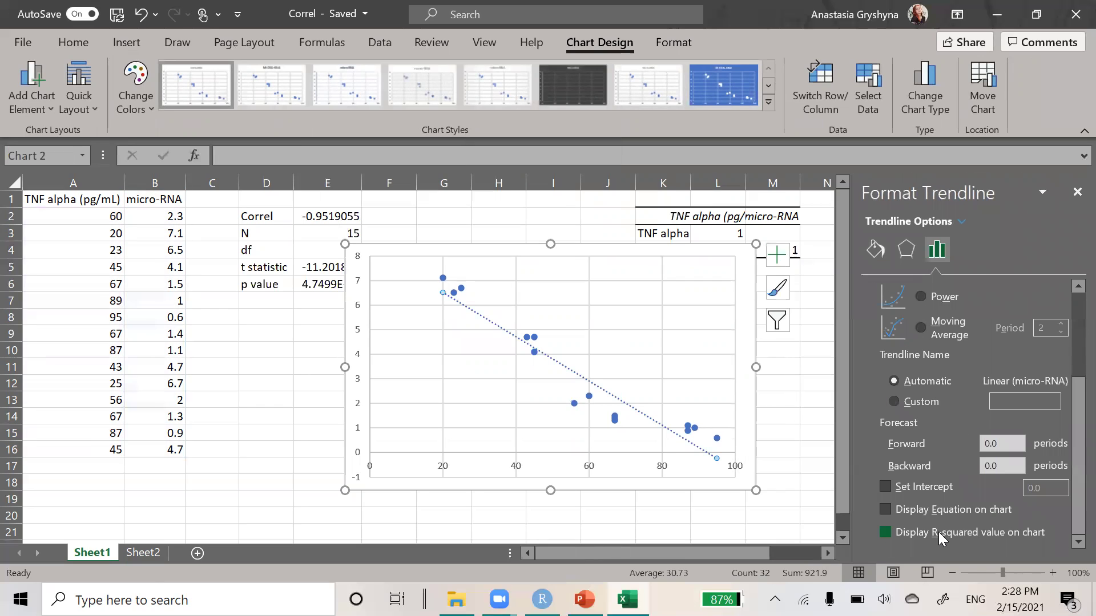
left_click(941, 513)
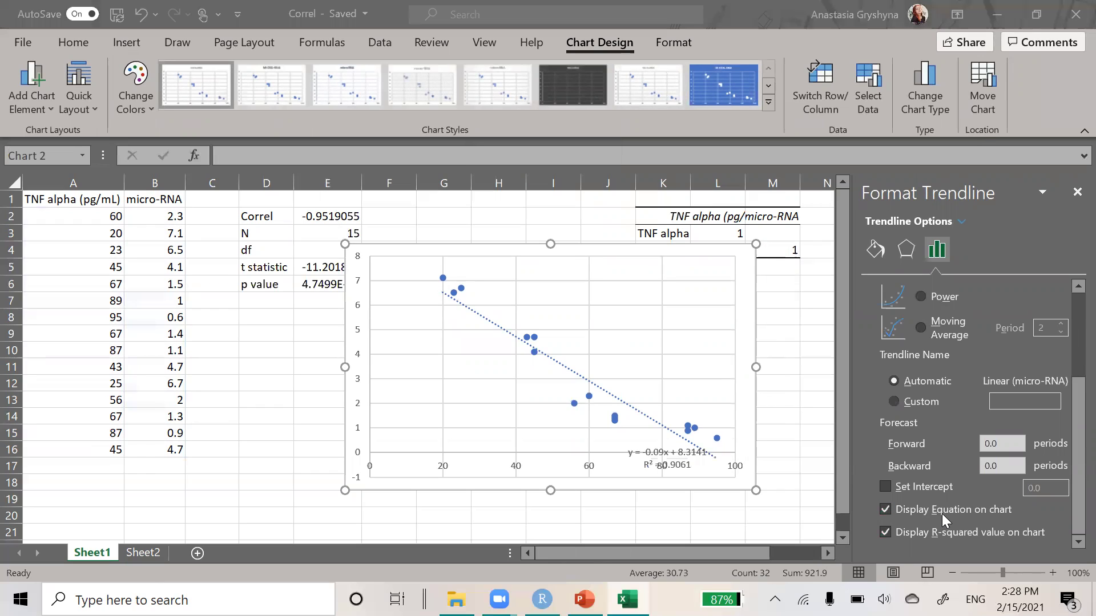
Move the trendline equation label to the empty upper-right area of the plot and close the formatting pane.
left_click(672, 449)
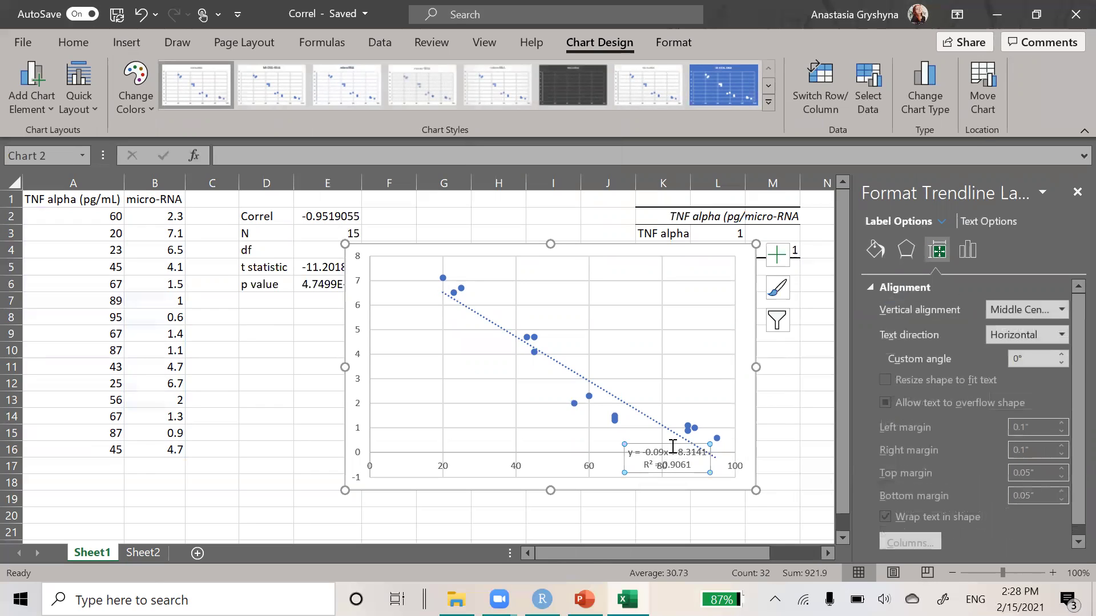
left_click_drag(670, 444, 702, 303)
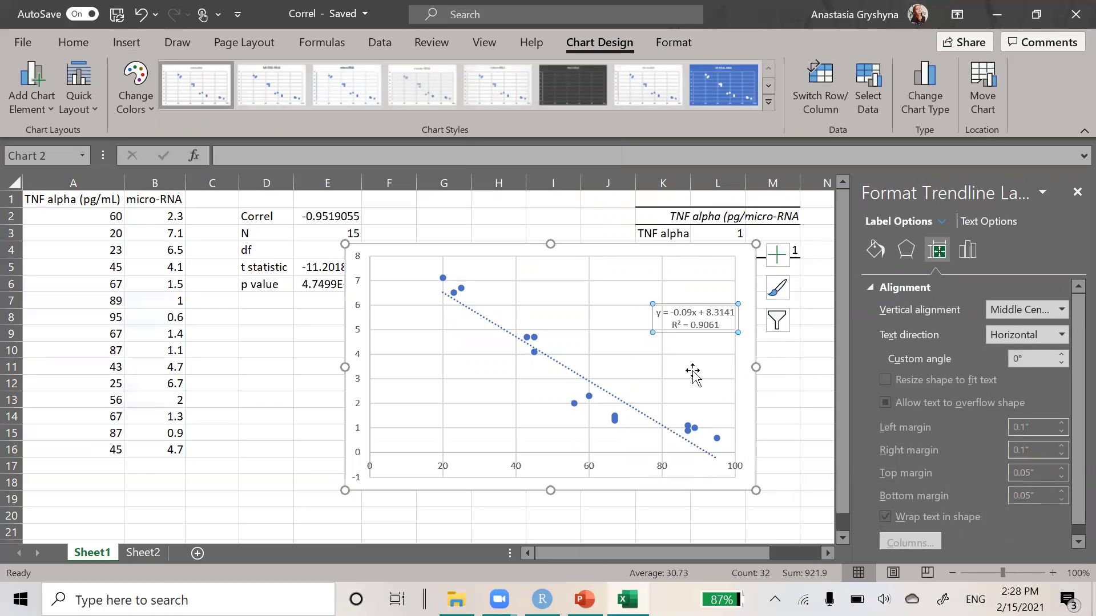
left_click(744, 342)
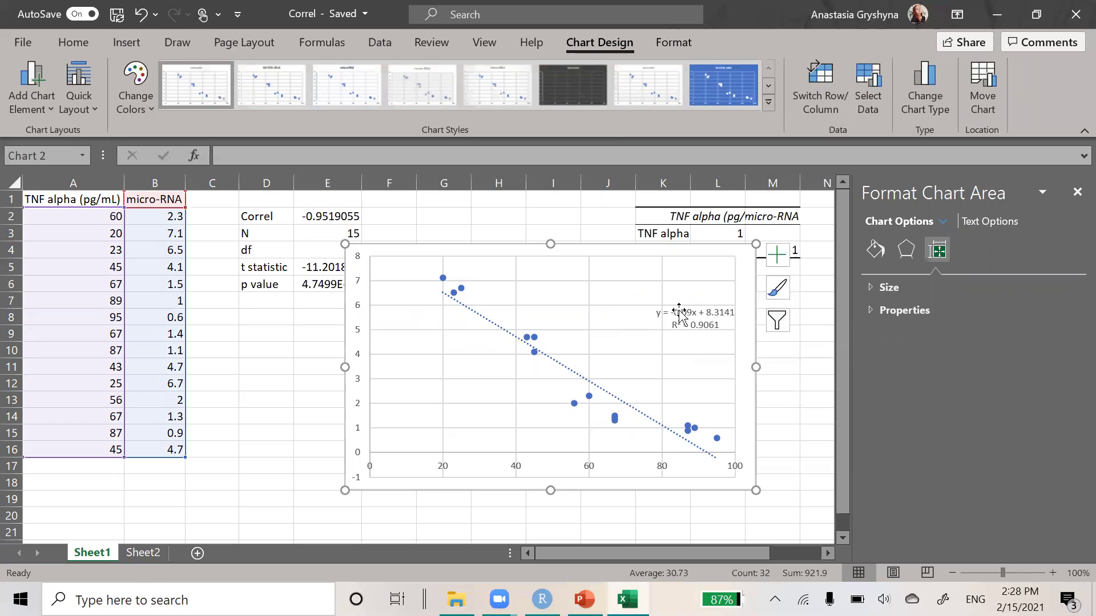
left_click(1076, 192)
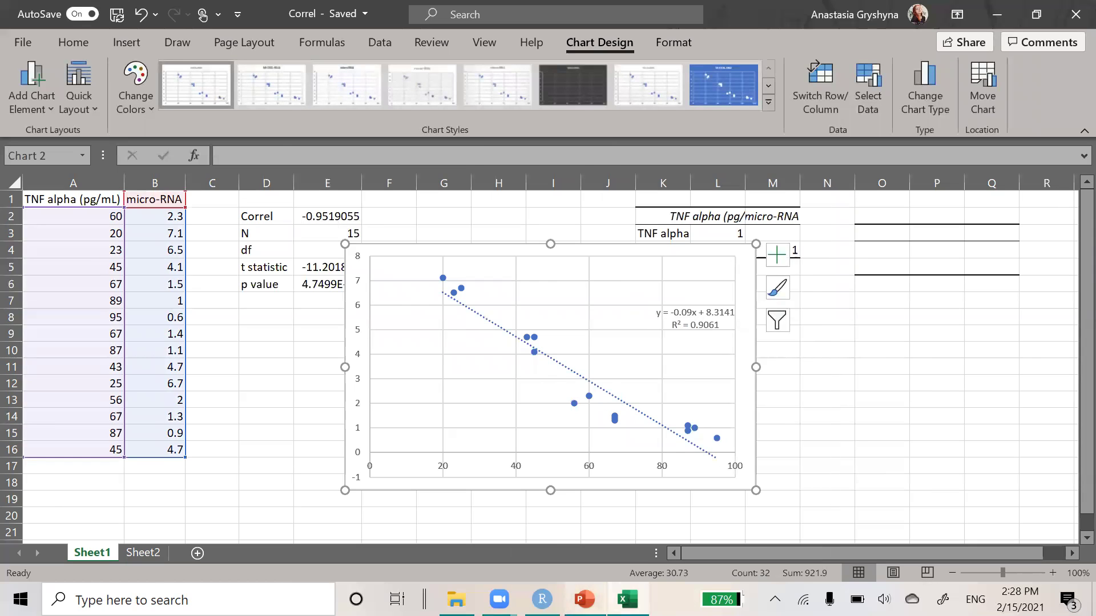
Switch to PowerPoint to read the Simple Linear Regression slide after the Correlation slide, and return to Excel.
left_click(585, 600)
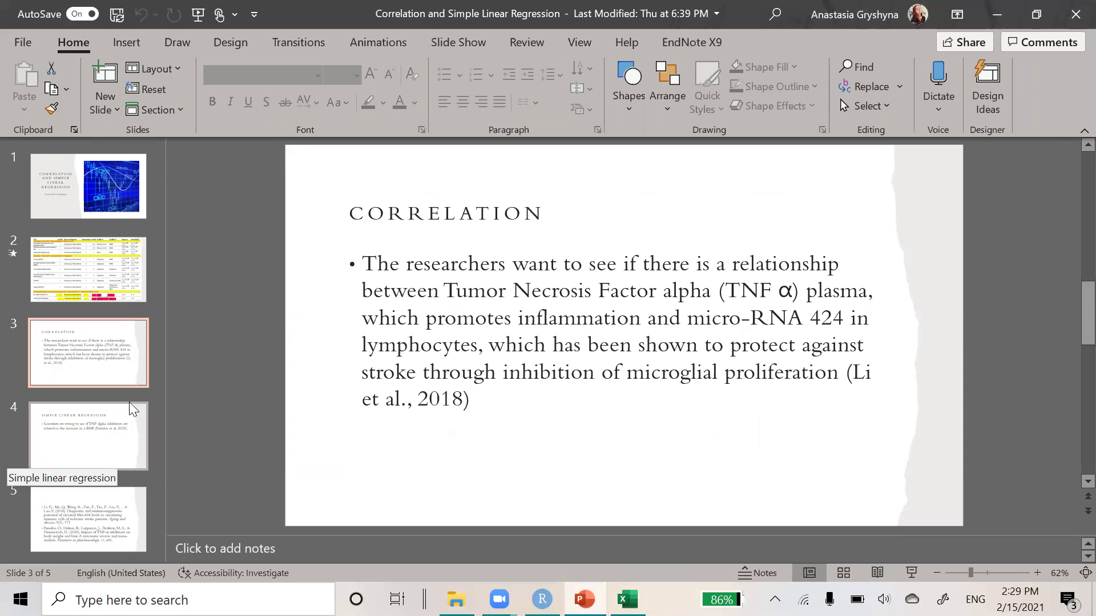
left_click(71, 449)
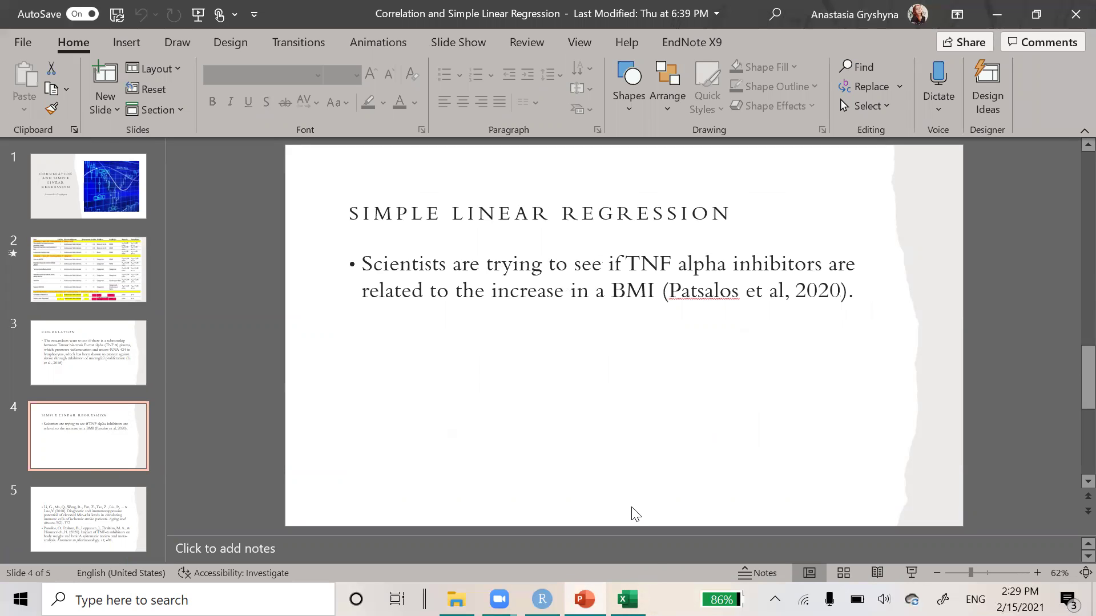
left_click(627, 599)
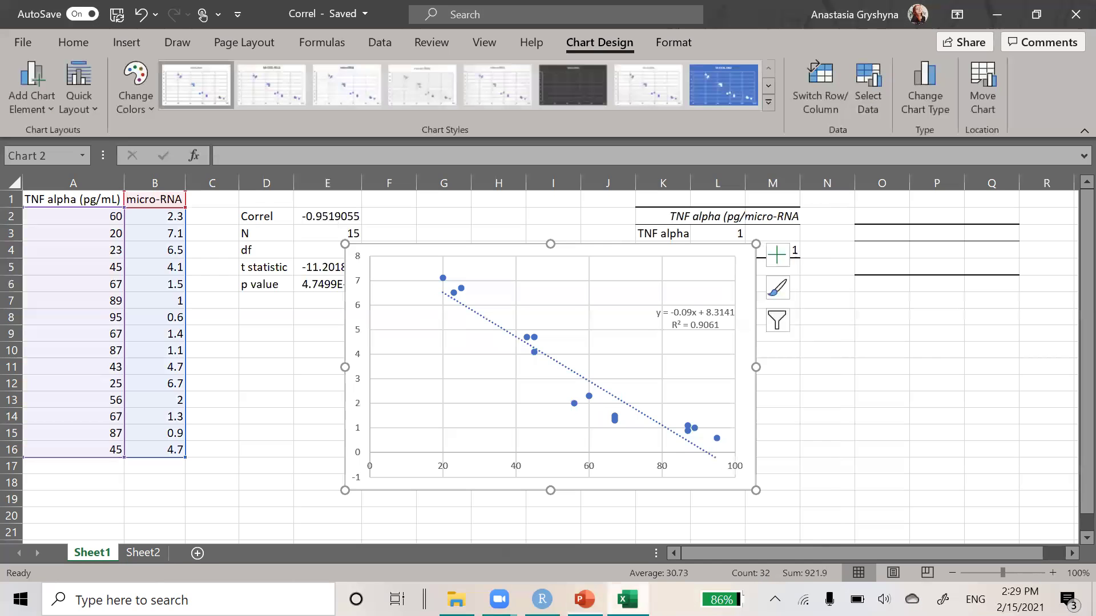
Open Sheet2 with the TNF and BMI data and start the Regression data analysis tool.
left_click(152, 554)
left_click(203, 251)
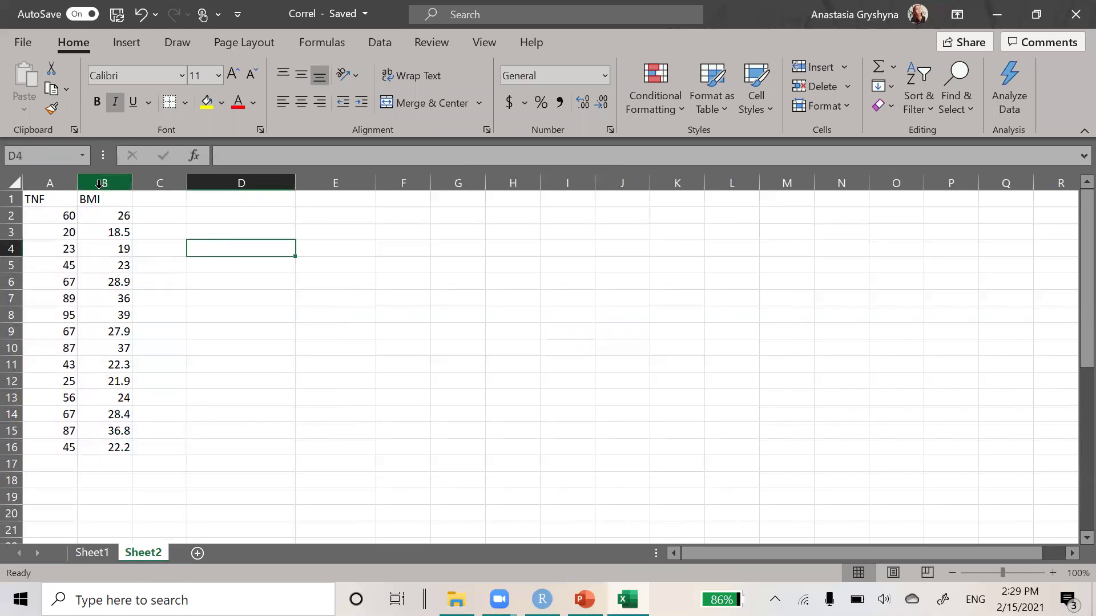
left_click_drag(66, 202, 130, 431)
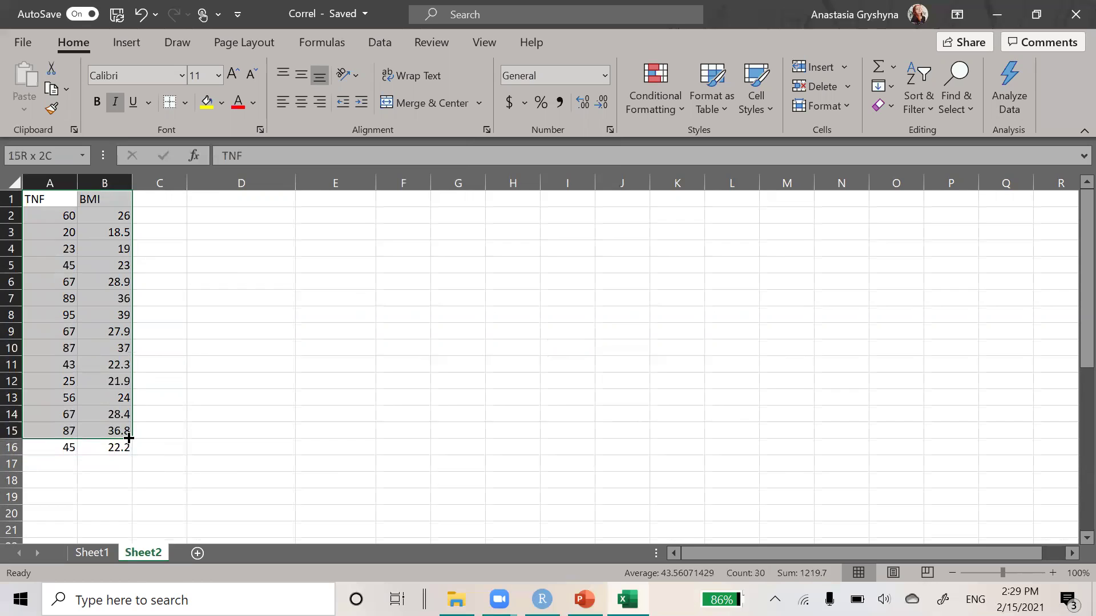
left_click(212, 325)
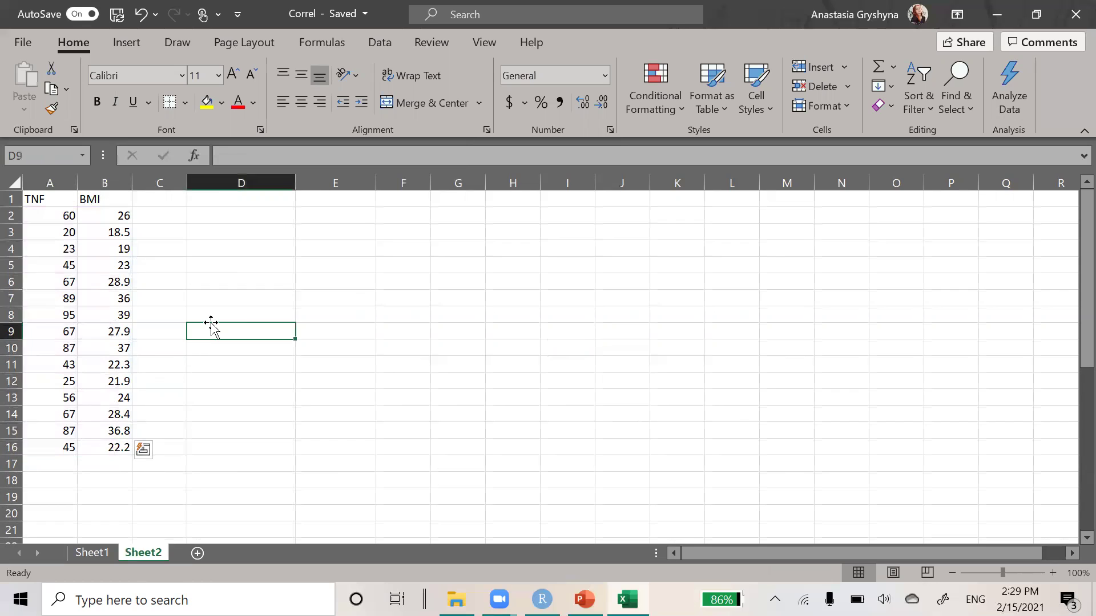
left_click(376, 48)
left_click(936, 64)
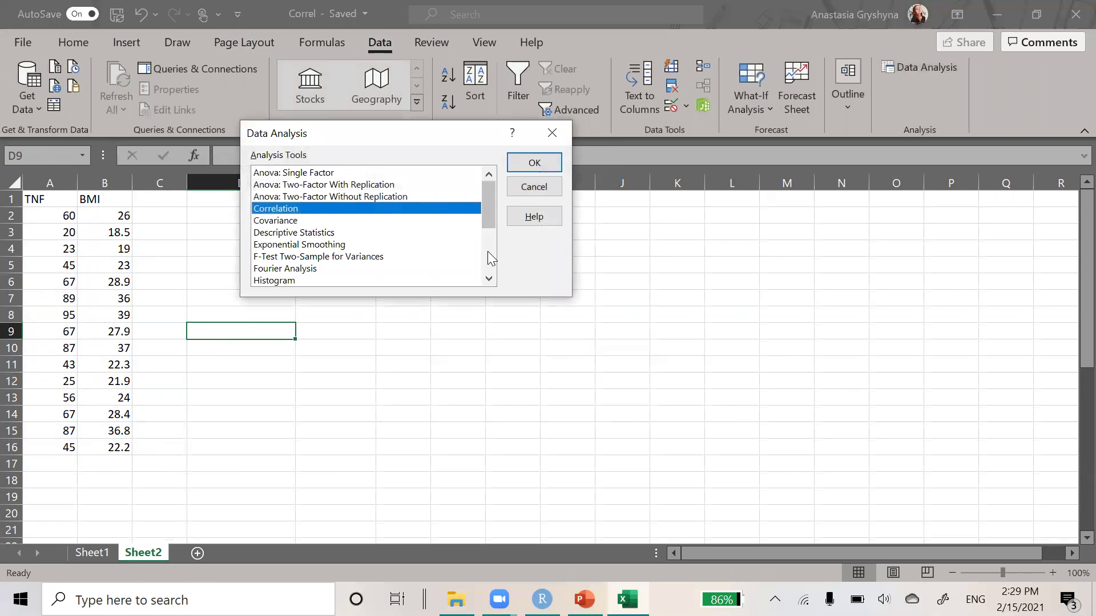
scroll(317, 265, "down", 3)
left_click(302, 223)
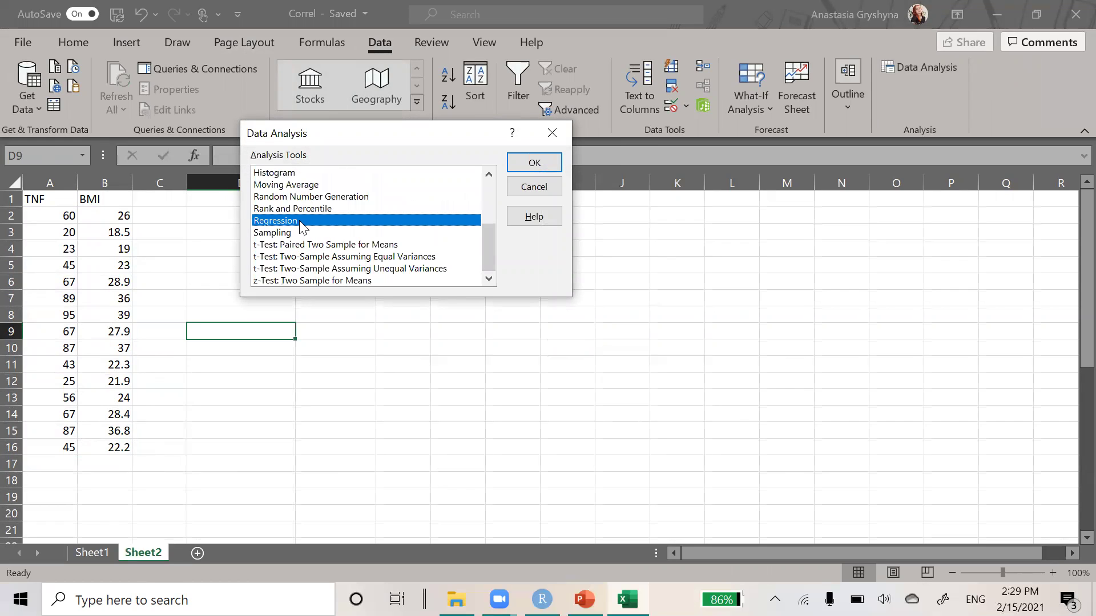
left_click(523, 163)
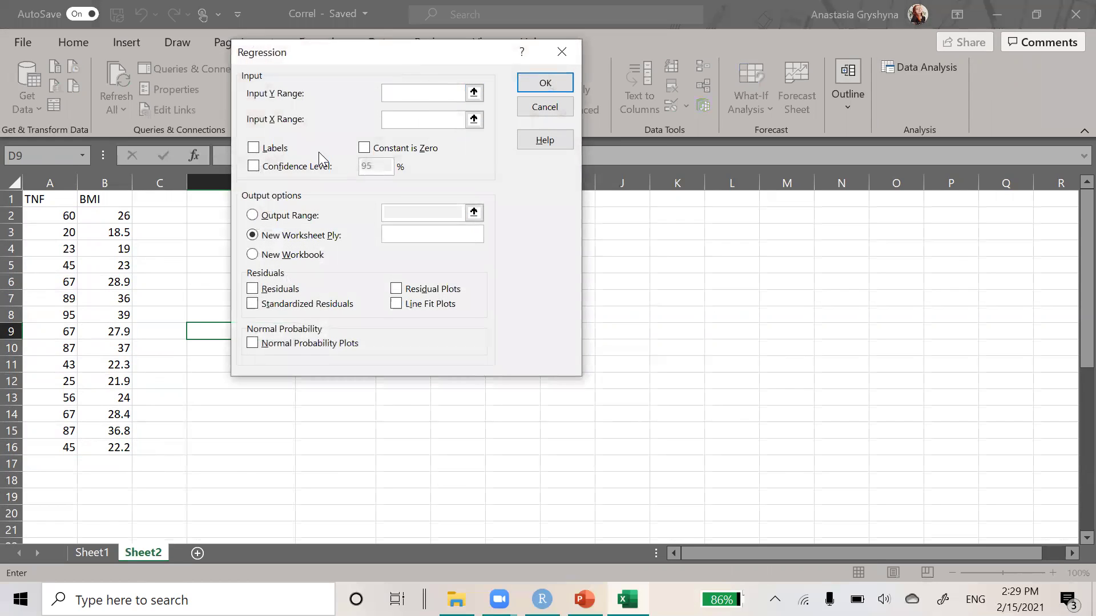
left_click_drag(66, 199, 62, 448)
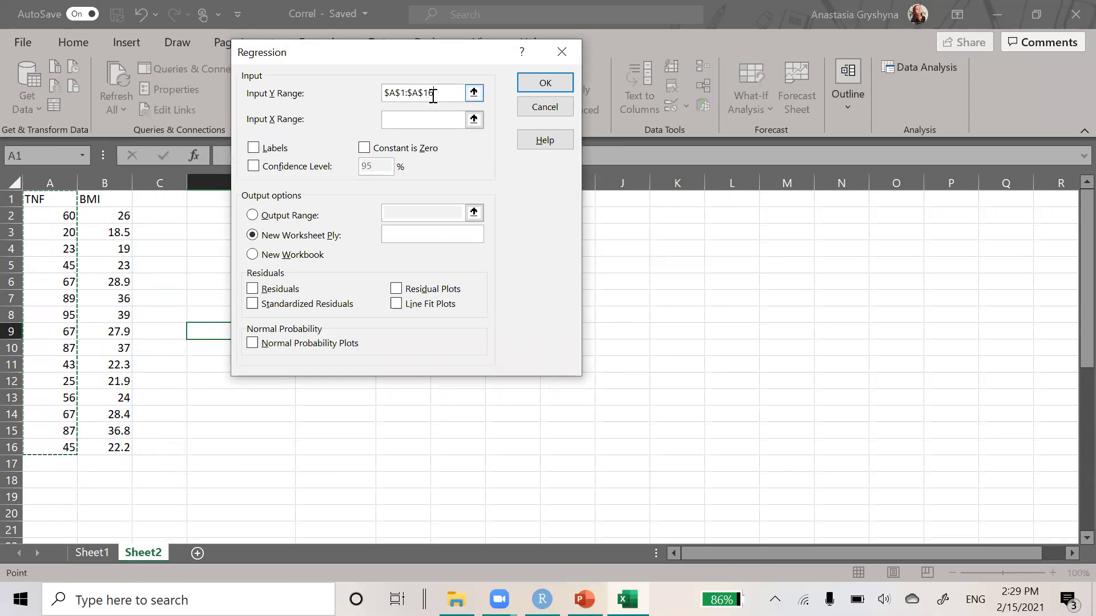
left_click_drag(438, 93, 360, 91)
key("BackSpace")
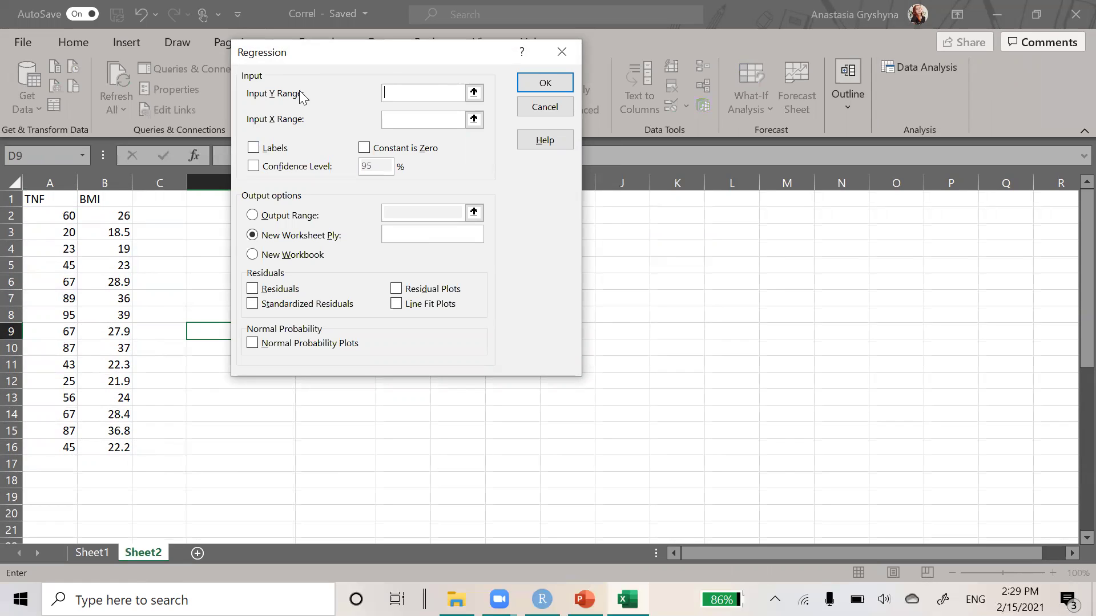
Set the regression's Y range to the BMI data $B$1:$B$16 and X range to the TNF data $A$1:$A$16, with labels included.
left_click_drag(114, 197, 111, 451)
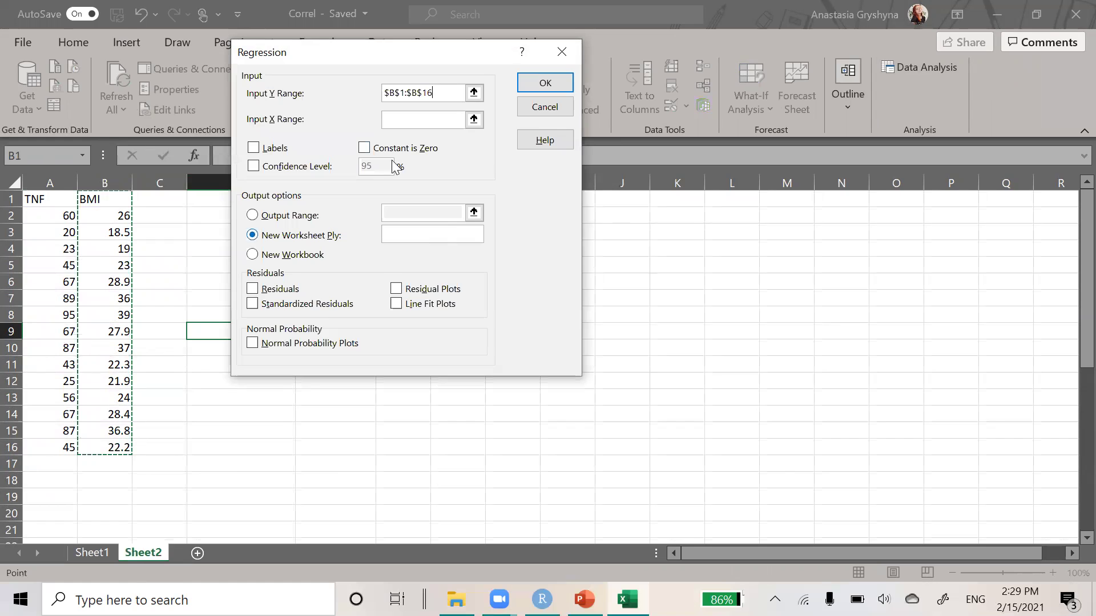
left_click(405, 118)
left_click_drag(27, 198, 60, 444)
left_click(266, 150)
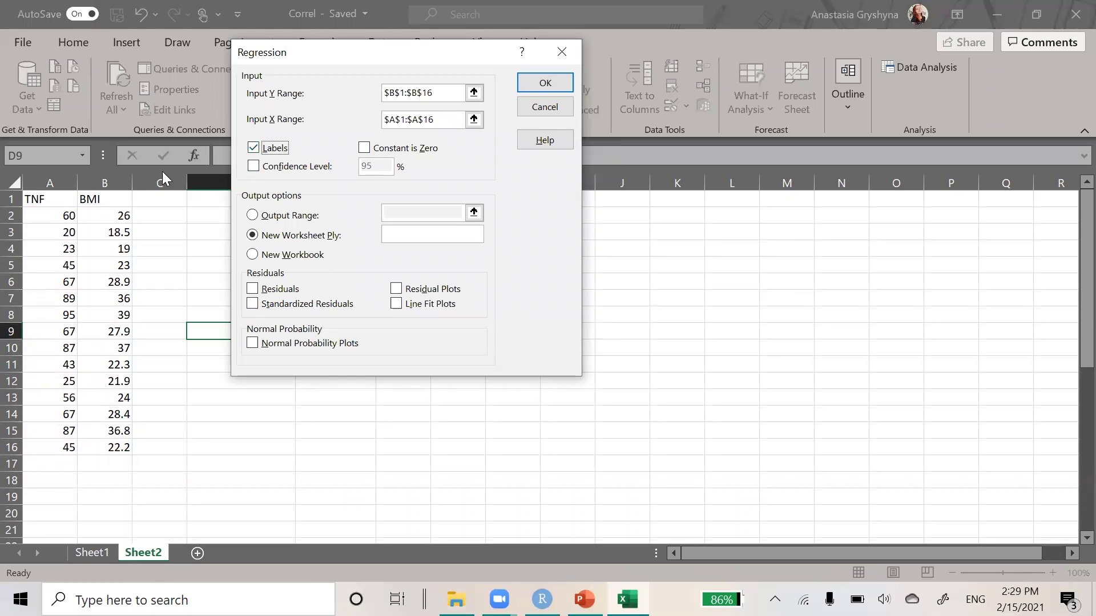
Set the regression's output range to $D$2 on the same sheet and run the analysis.
left_click(264, 216)
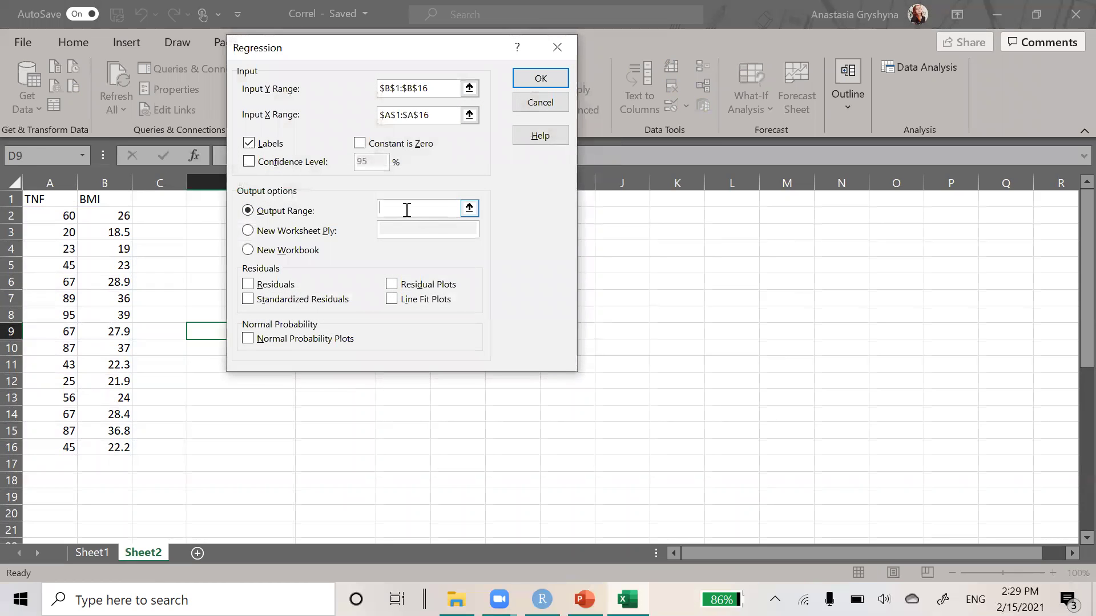
left_click(201, 215)
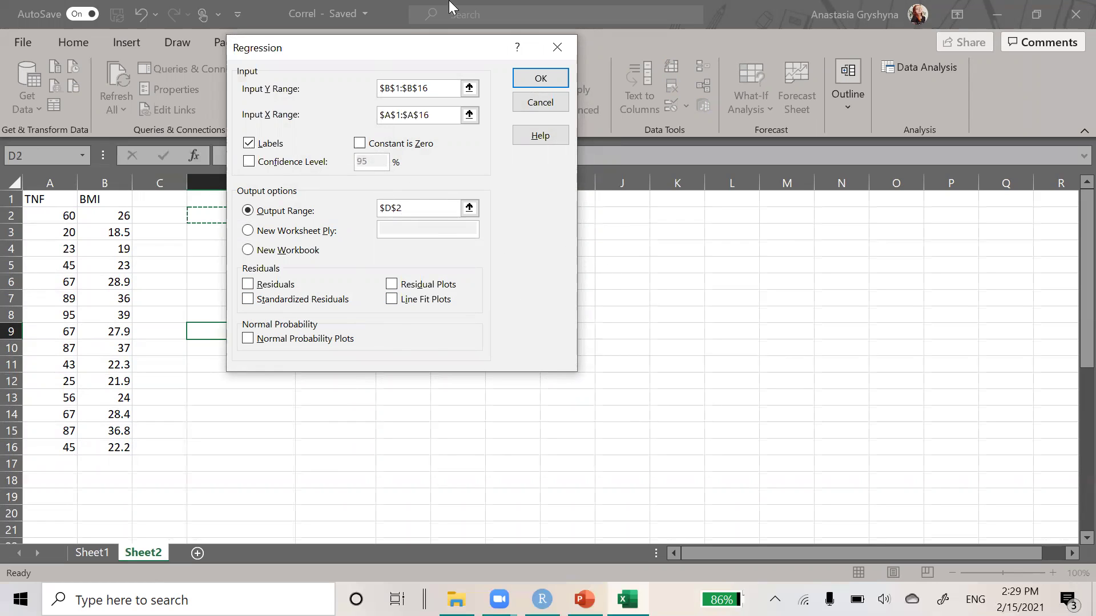
left_click(529, 80)
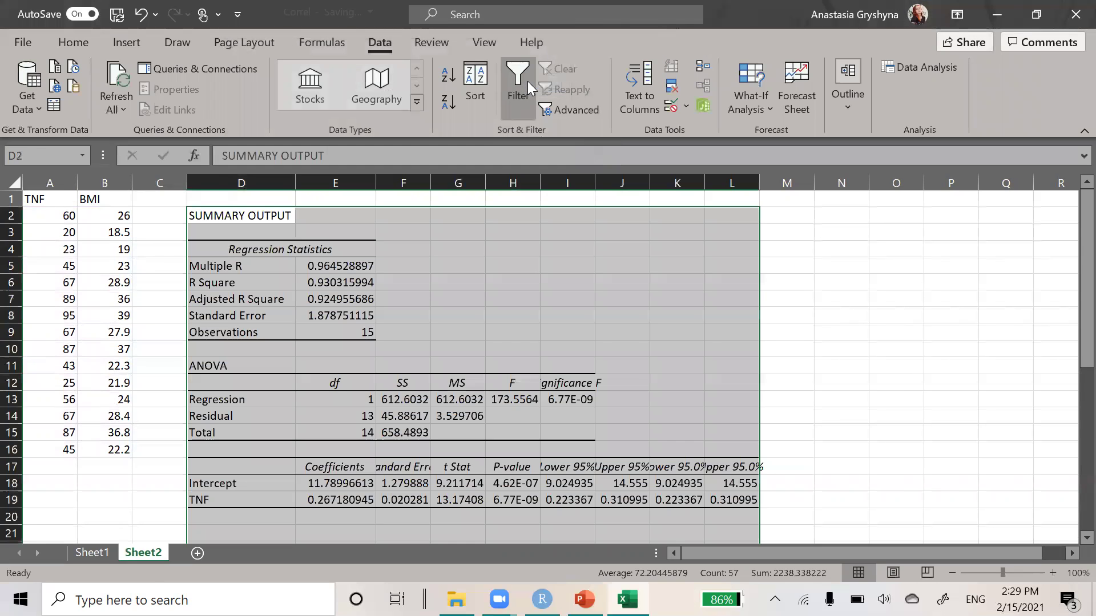
Look through the regression summary output and highlight the Regression Statistics table.
scroll(475, 373, "down", 1)
scroll(475, 374, "down", 2)
scroll(496, 354, "up", 1)
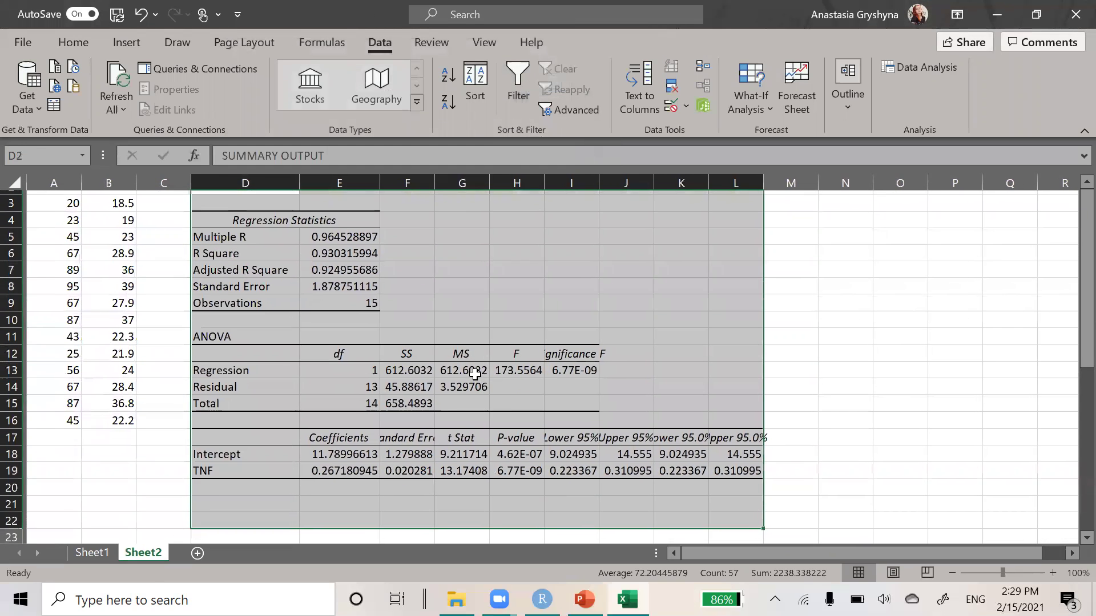
scroll(520, 331, "up", 2)
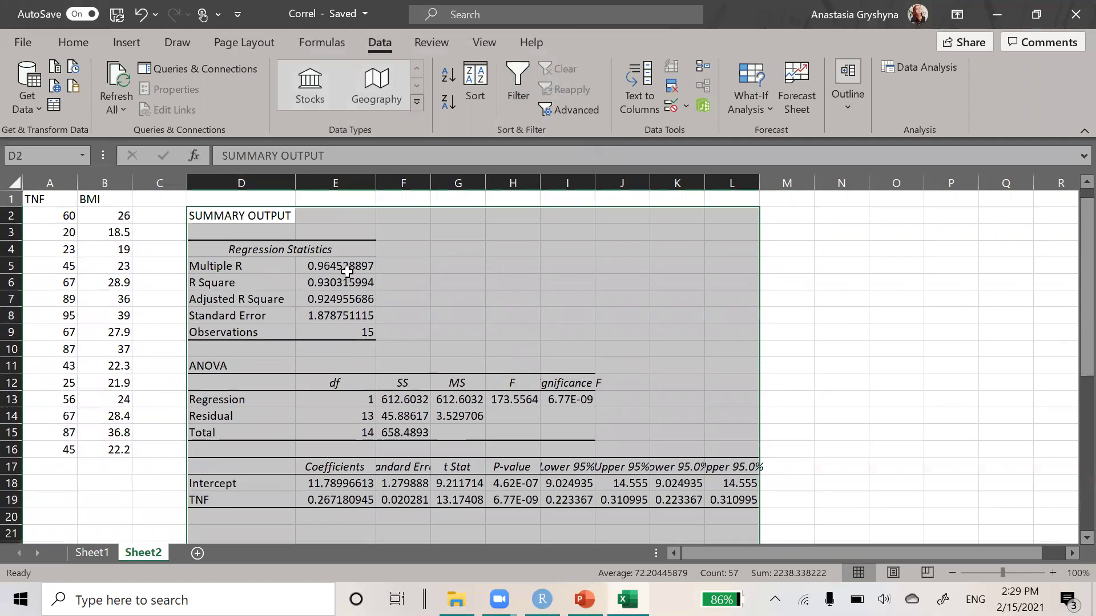
left_click(333, 265)
left_click_drag(205, 250, 365, 350)
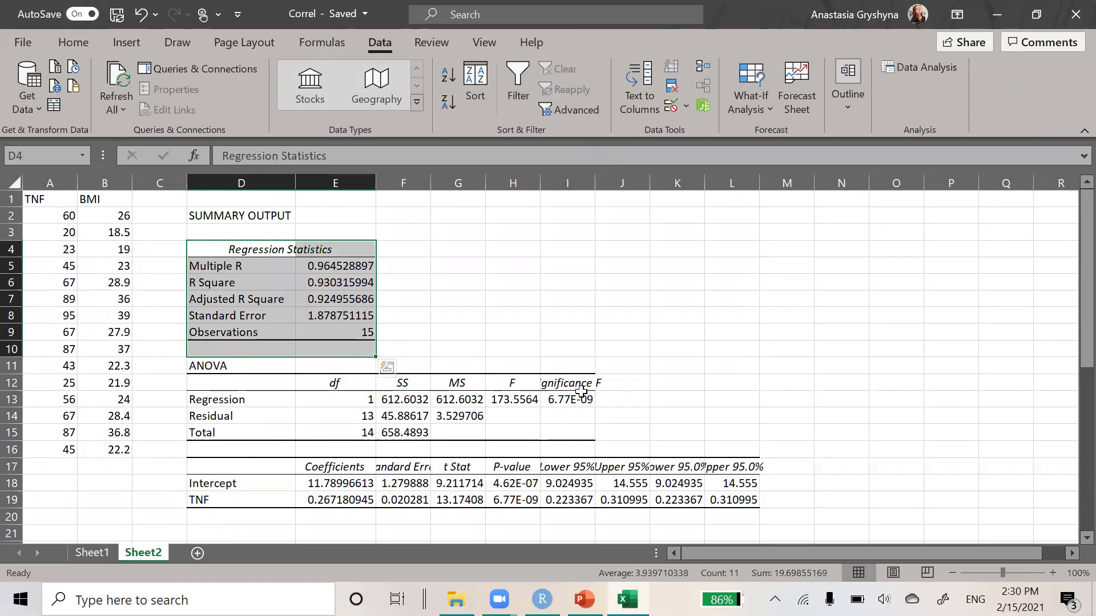
Widen column I to fit its contents and select the Significance F value in I13.
double_click(594, 183)
left_click(579, 399)
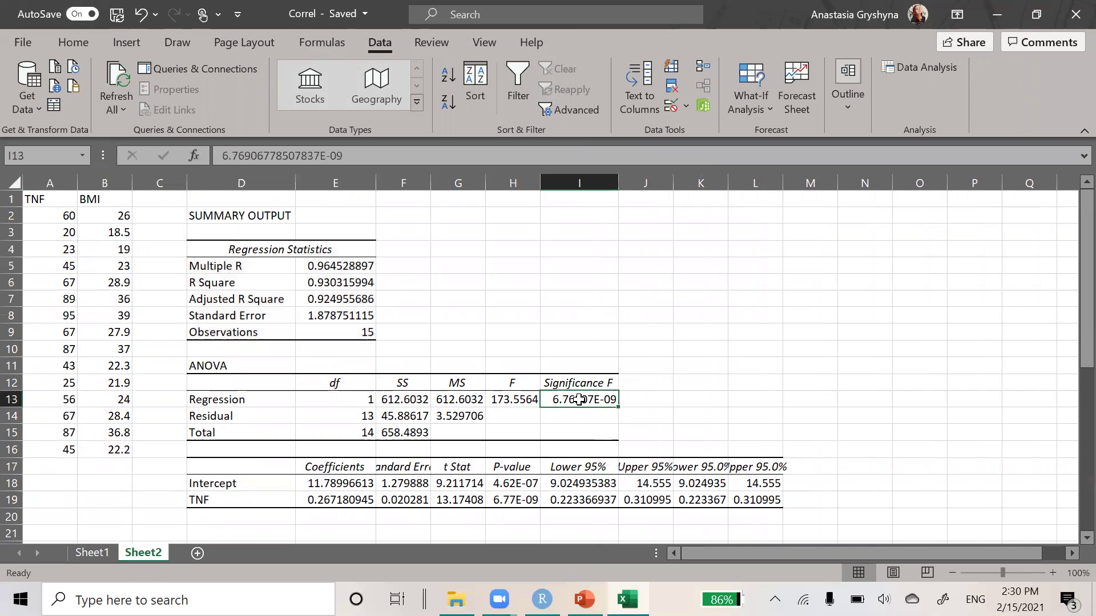
Examine Multiple R, R Square and Adjusted R Square in the regression statistics and Significance F in the ANOVA table.
left_click(327, 268)
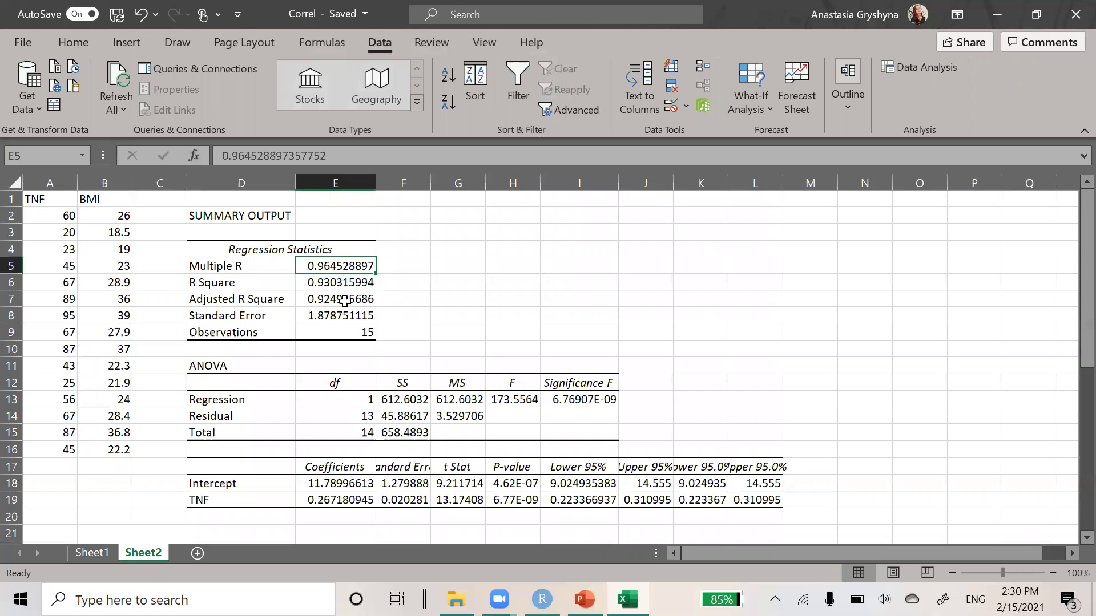
left_click(338, 282)
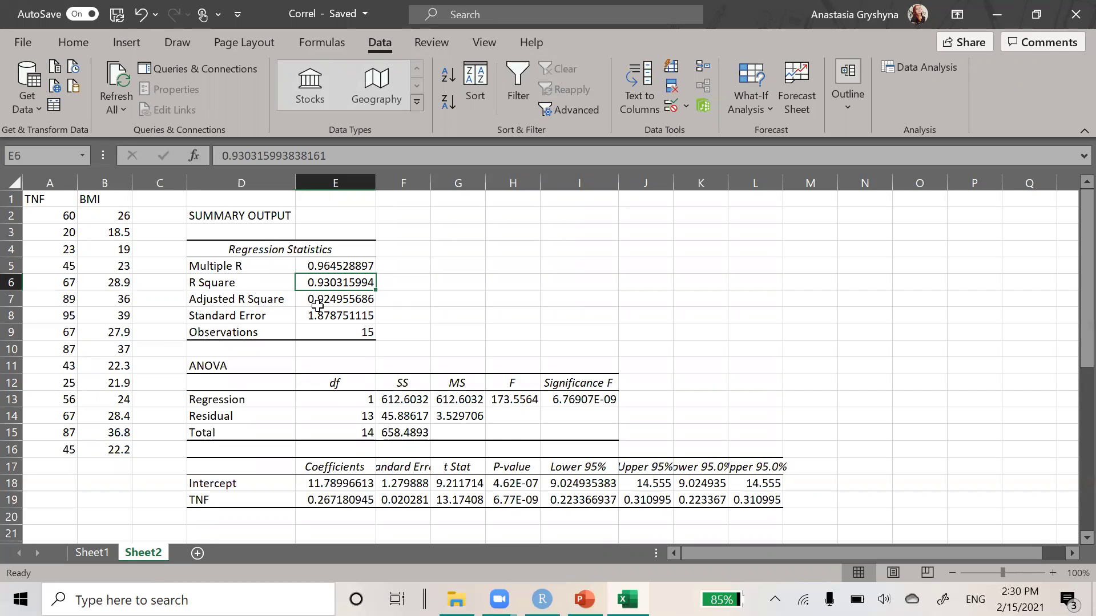
left_click(321, 296)
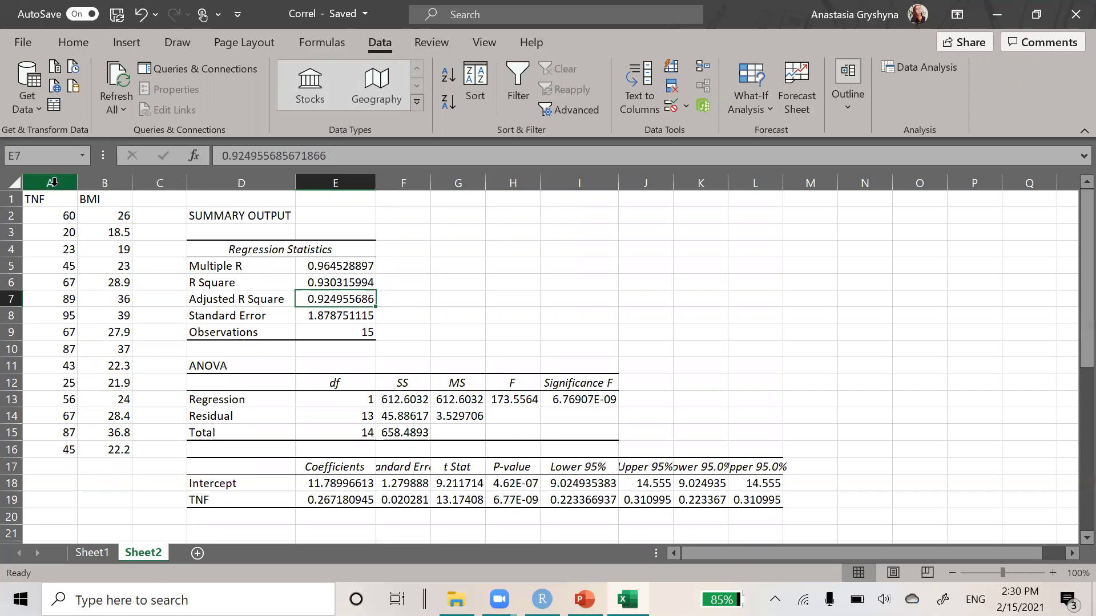
left_click(320, 284)
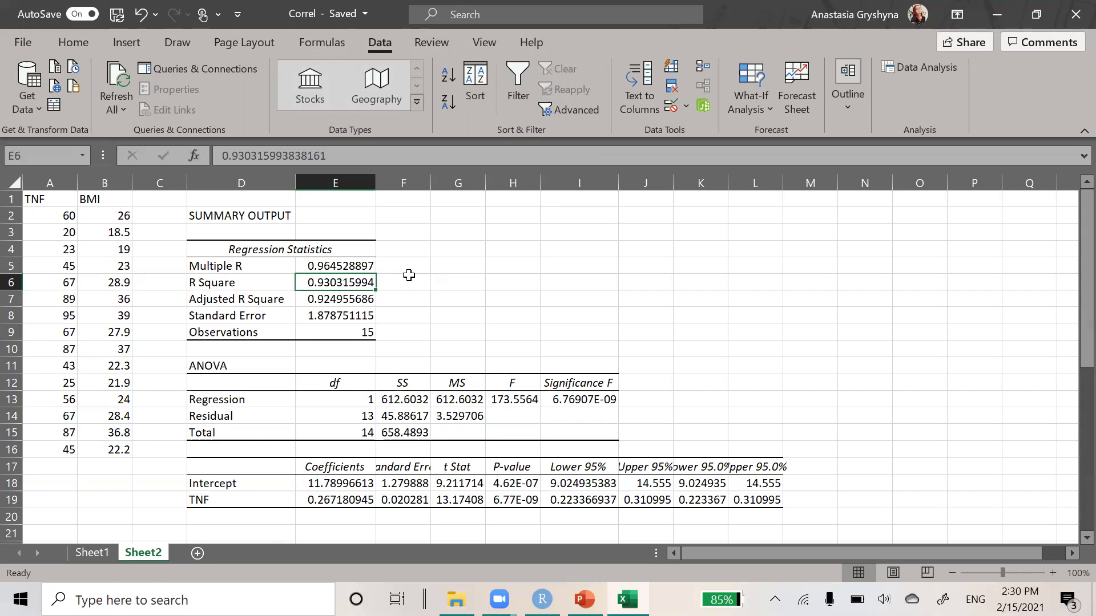
scroll(470, 411, "down", 2)
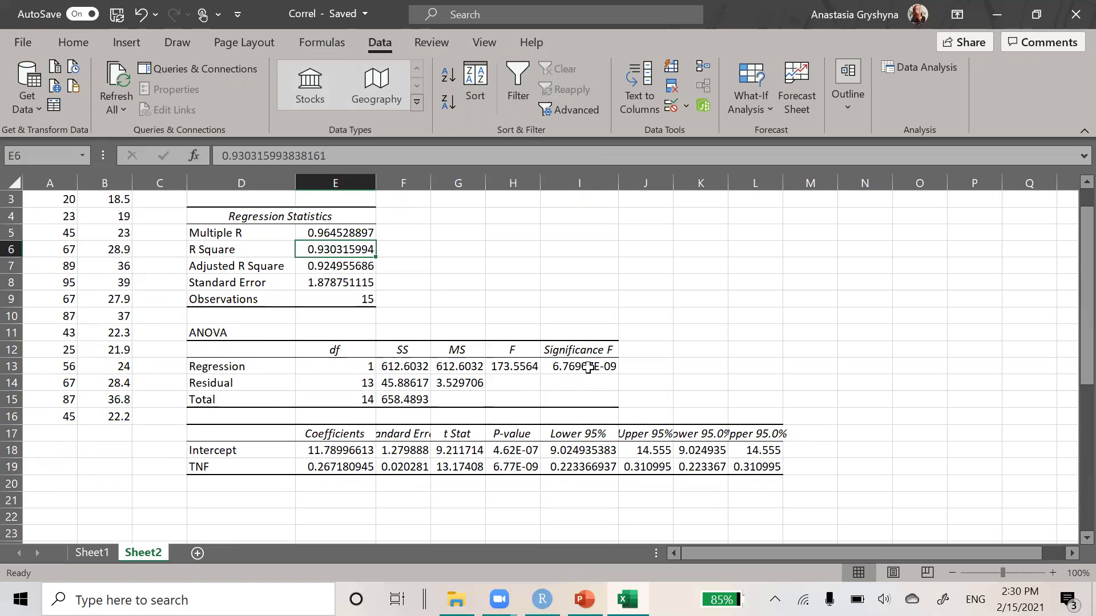
left_click(592, 369)
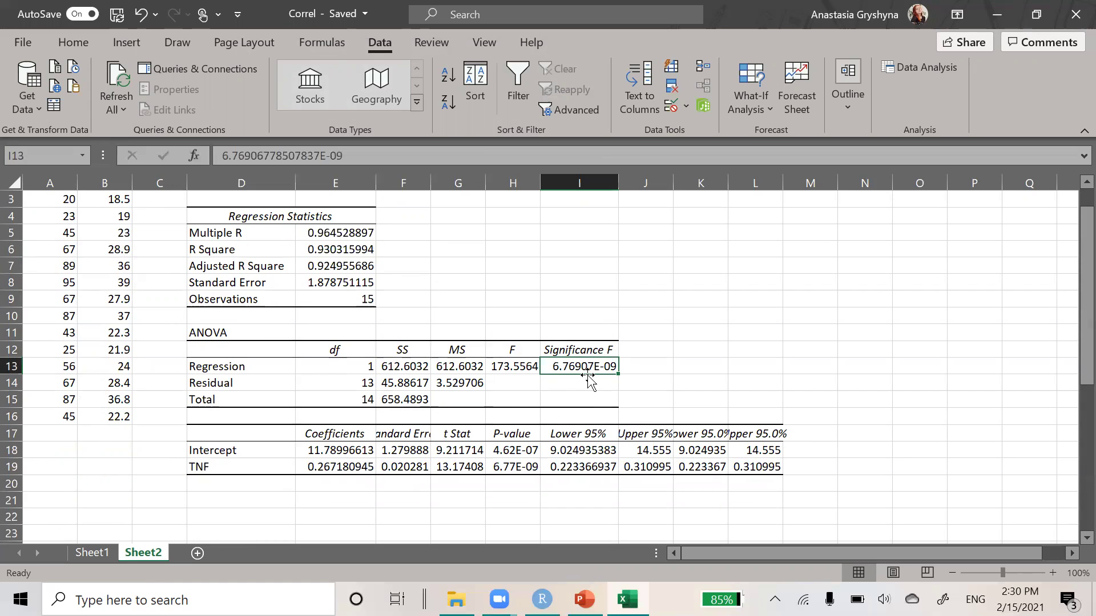
scroll(466, 352, "up", 2)
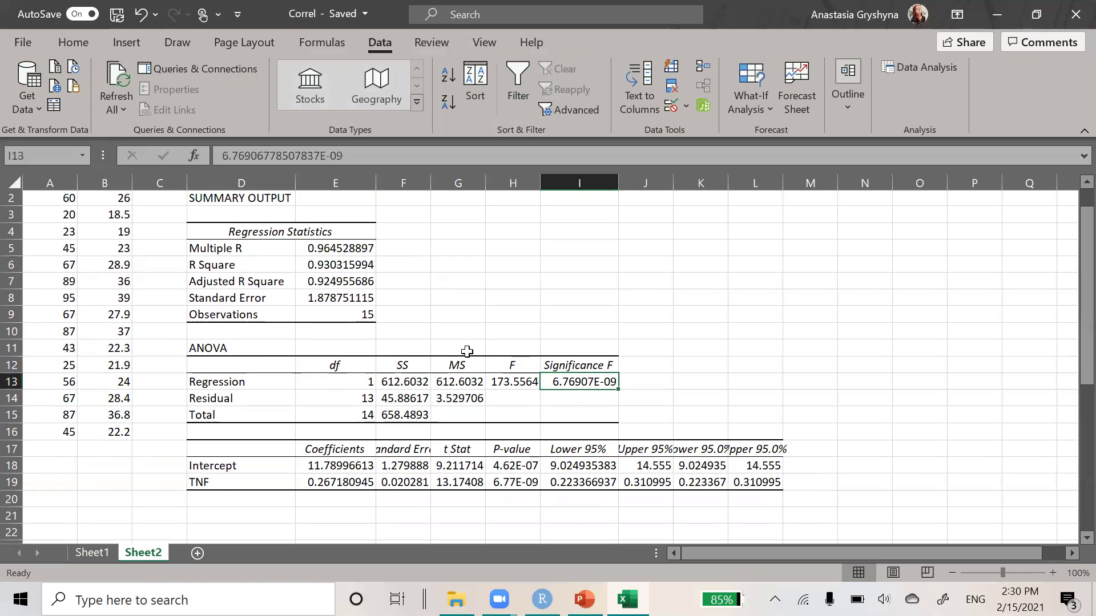
Insert a scatter chart of the TNF and BMI data in A1:B16.
left_click(71, 51)
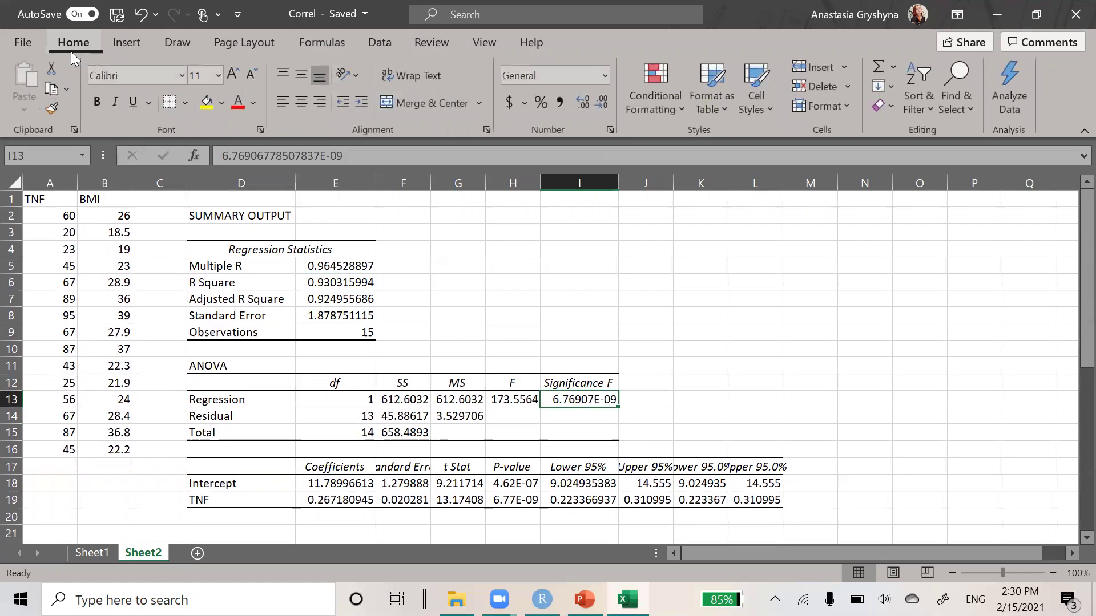
left_click(126, 45)
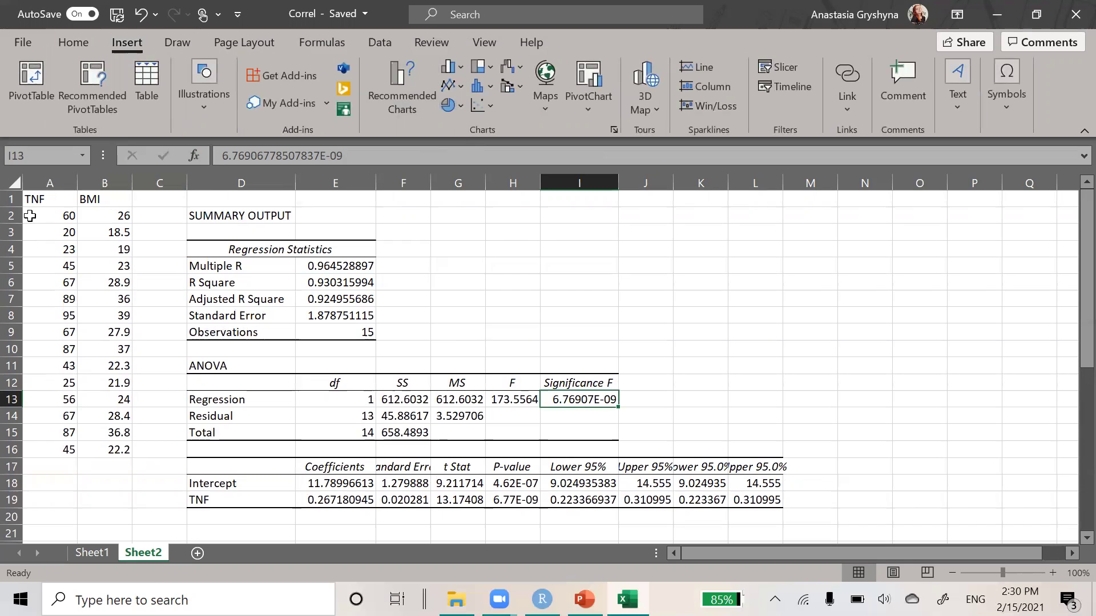
left_click_drag(45, 200, 108, 451)
left_click(490, 91)
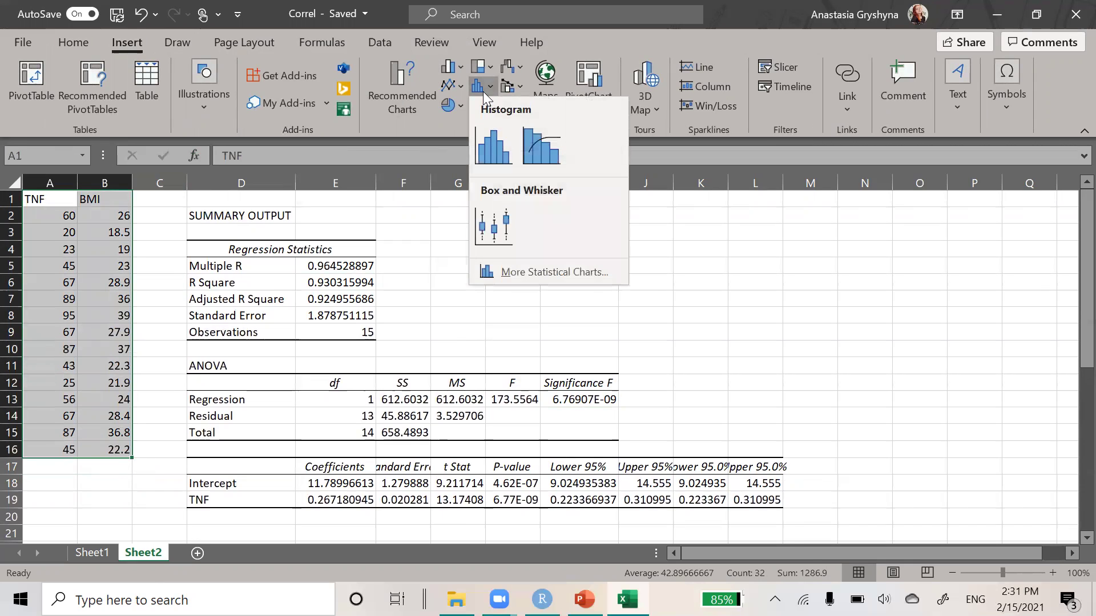
left_click(483, 91)
left_click(483, 103)
left_click(494, 161)
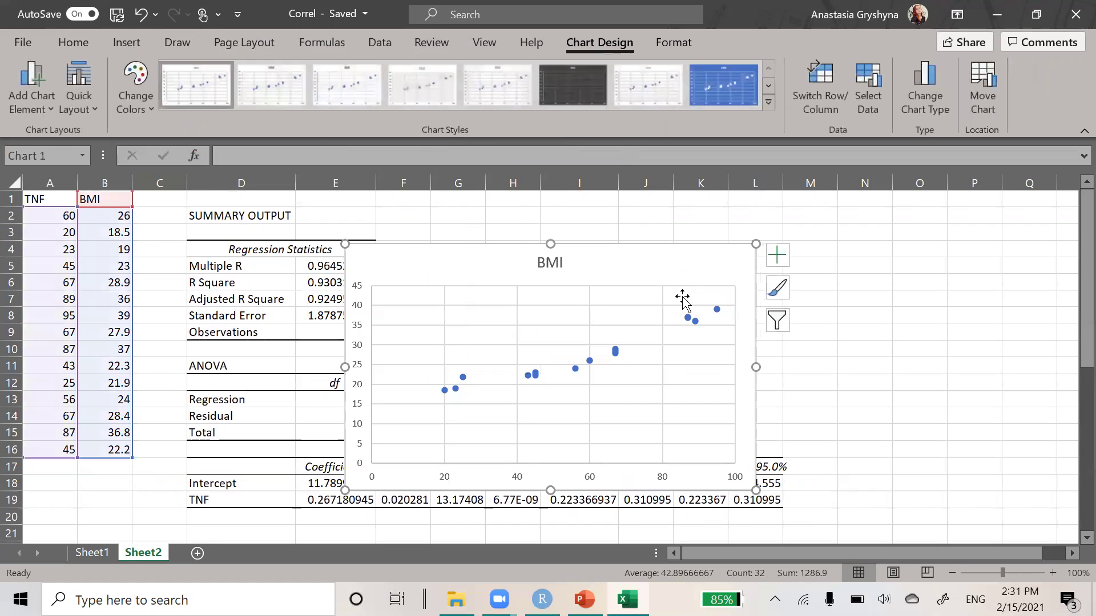
Add a linear trendline to the BMI scatter chart and display its equation and R-squared value on the chart.
left_click(789, 257)
left_click(888, 409)
left_click(905, 404)
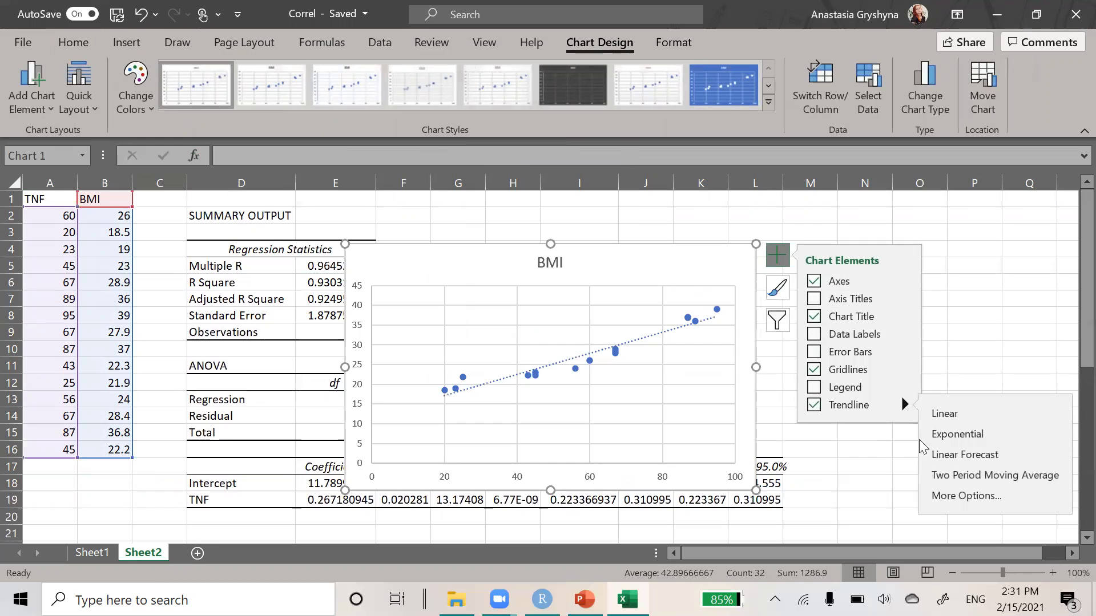
left_click(947, 495)
scroll(977, 485, "down", 3)
left_click(943, 507)
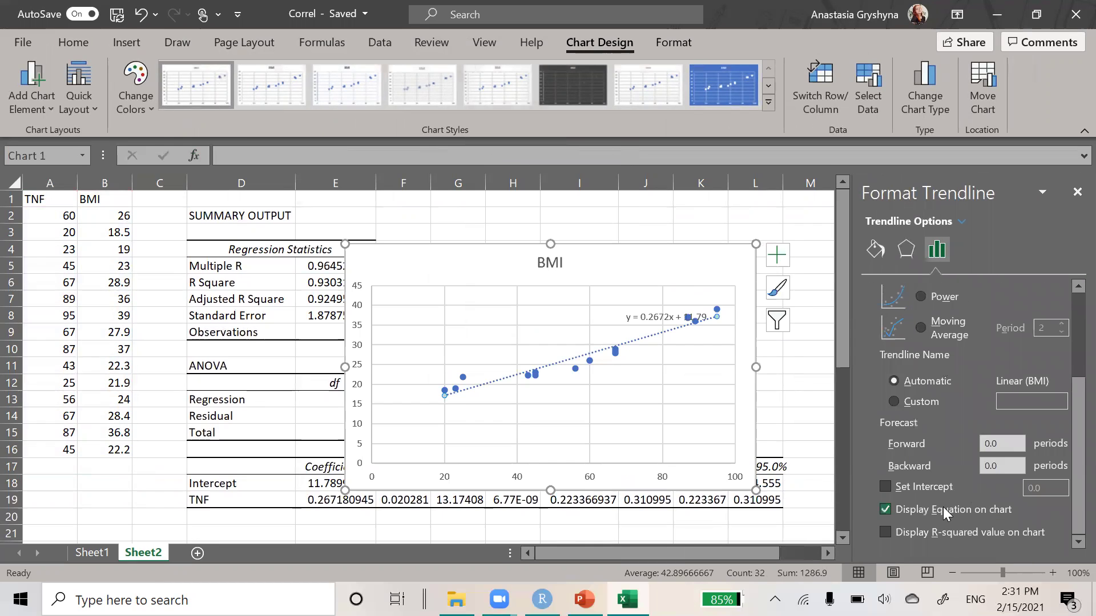
left_click(941, 531)
Move the trendline equation label slightly up, clear of the line, and delete the BMI chart title.
left_click(672, 308)
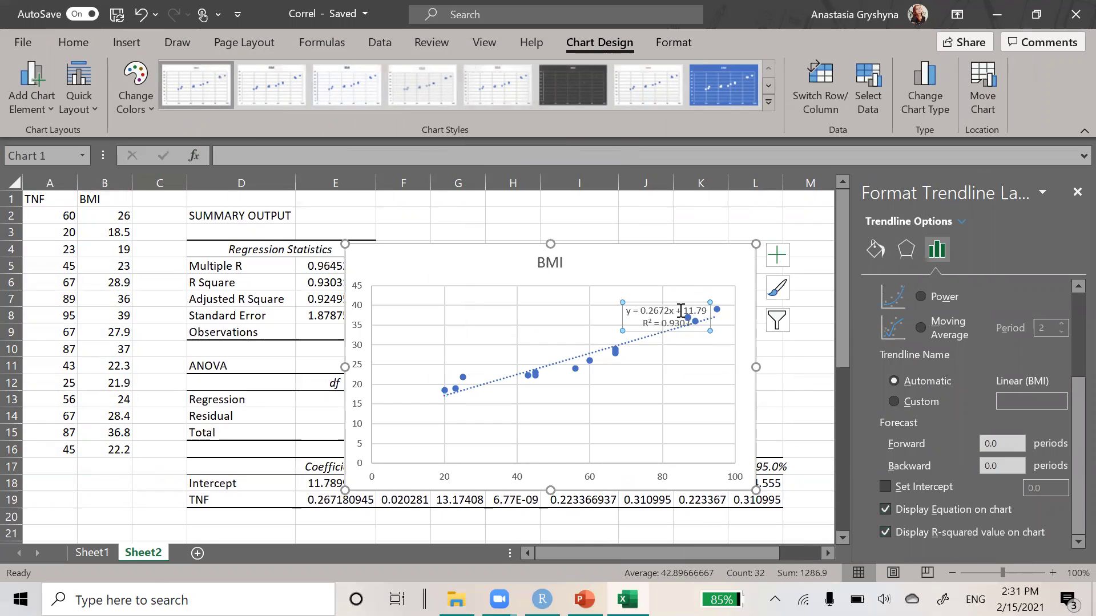
left_click_drag(673, 295, 670, 282)
left_click(552, 269)
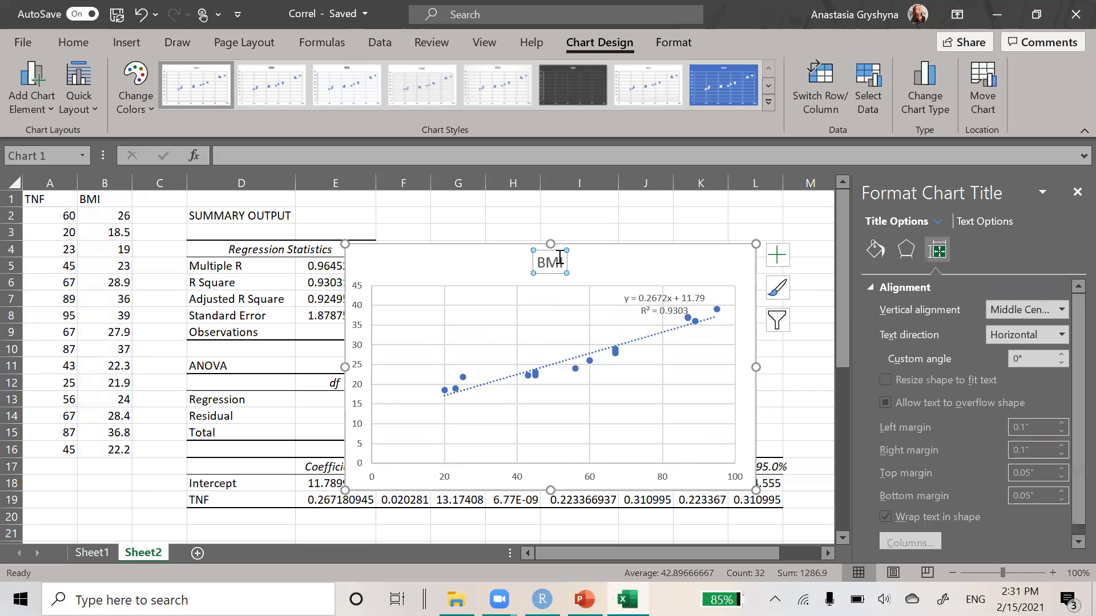
key("Delete")
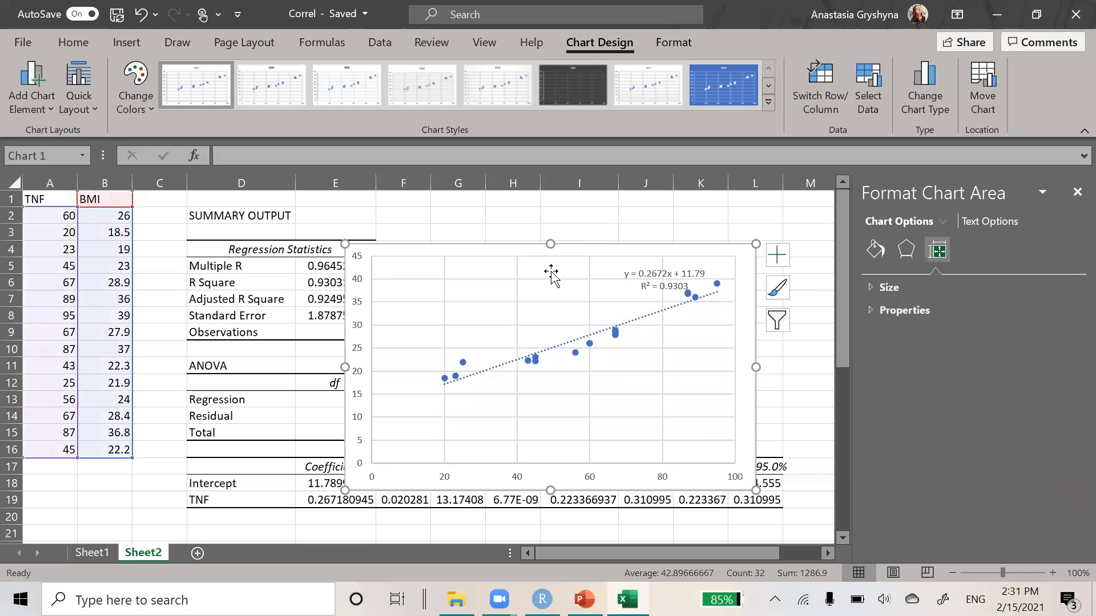
left_click(1076, 192)
Switch to RStudio, bring up the Correl.R script and move its tab ahead of regression.R.
left_click(542, 600)
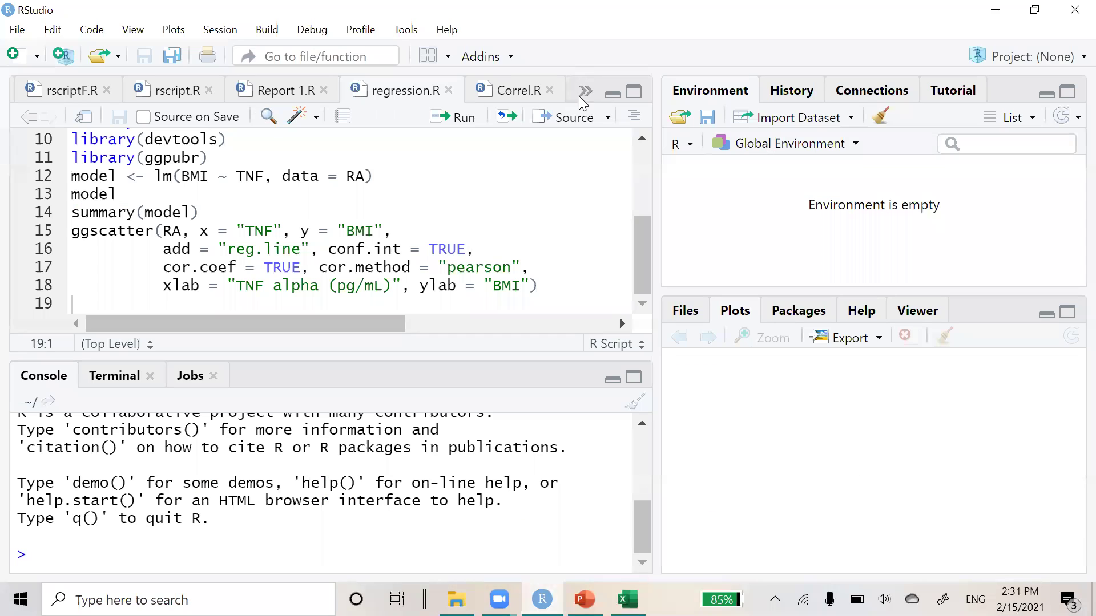
left_click(516, 91)
left_click(403, 94)
scroll(364, 271, "up", 3)
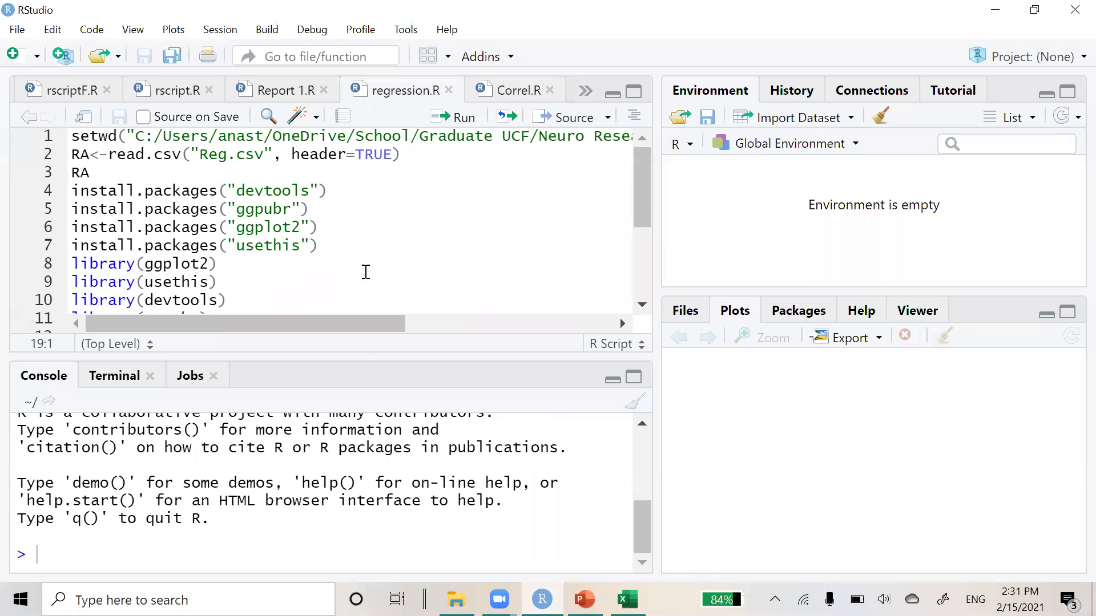
left_click(508, 100)
left_click_drag(486, 101, 400, 94)
left_click(409, 248)
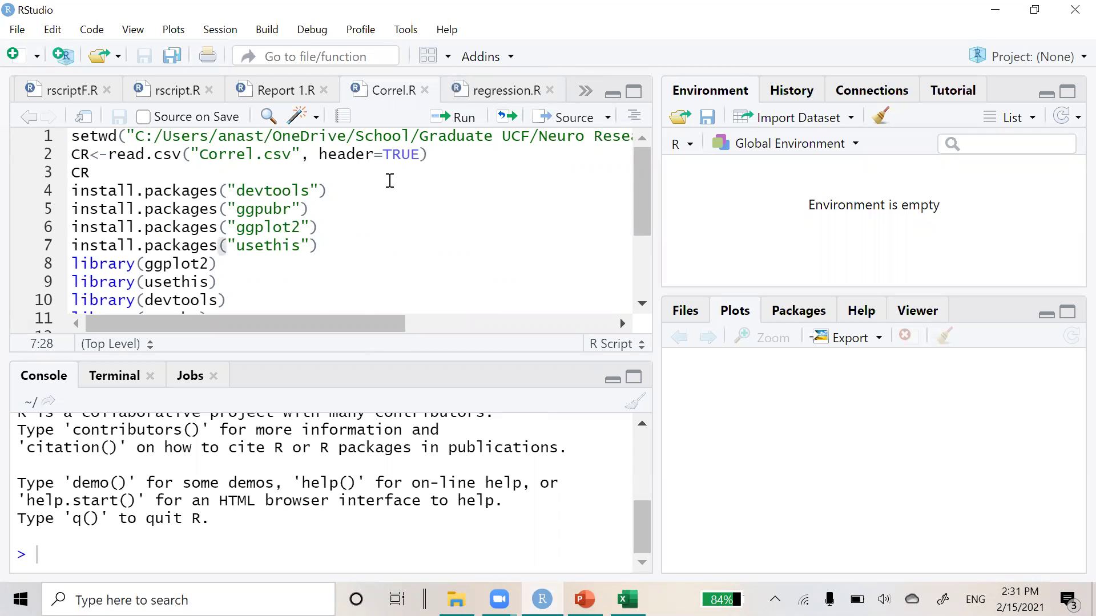
Run the setwd line of Correl.R to set the working directory to the Statistics Course folder.
left_click(75, 139)
scroll(416, 152, "right", 10)
scroll(417, 149, "left", 6)
scroll(418, 149, "left", 3)
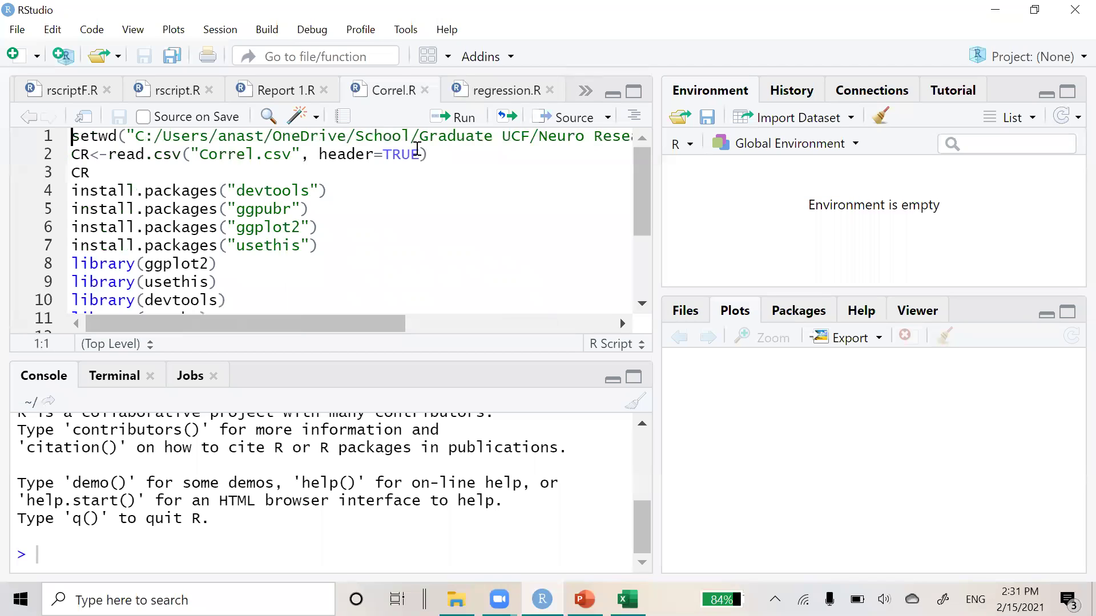
left_click(438, 119)
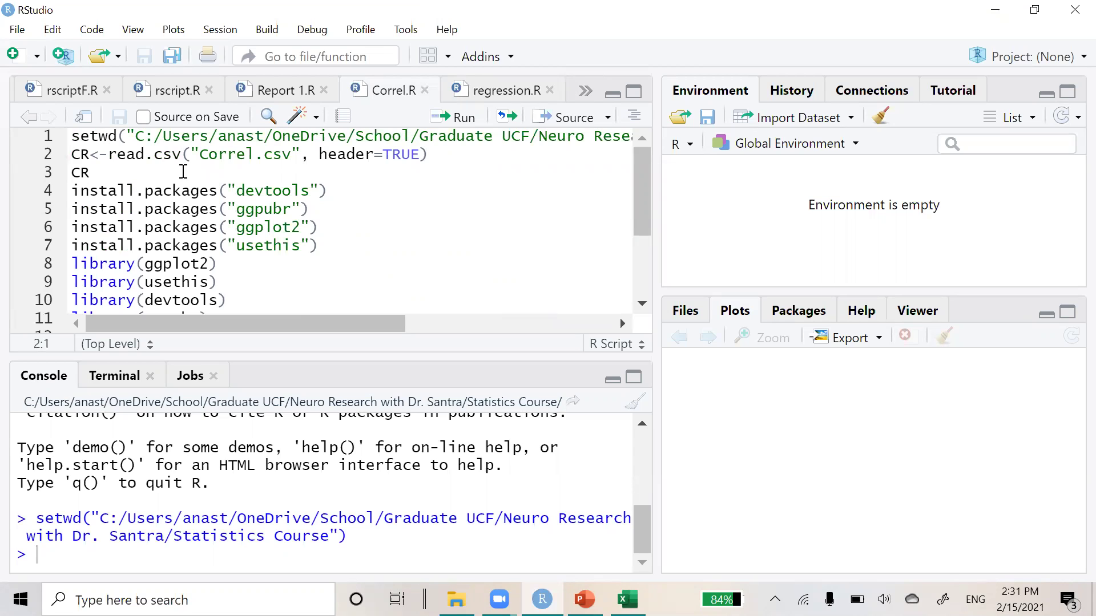
Run the read.csv line to load Correl.csv into CR with header=TRUE.
left_click_drag(92, 156, 57, 160)
left_click_drag(108, 155, 294, 158)
left_click(198, 155)
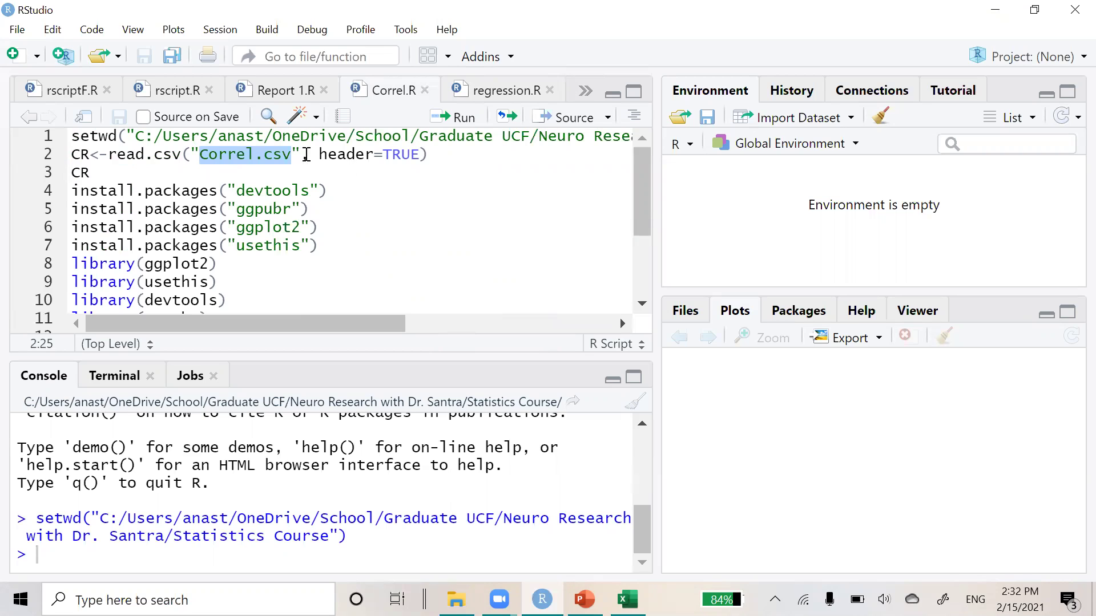
left_click_drag(319, 155, 410, 154)
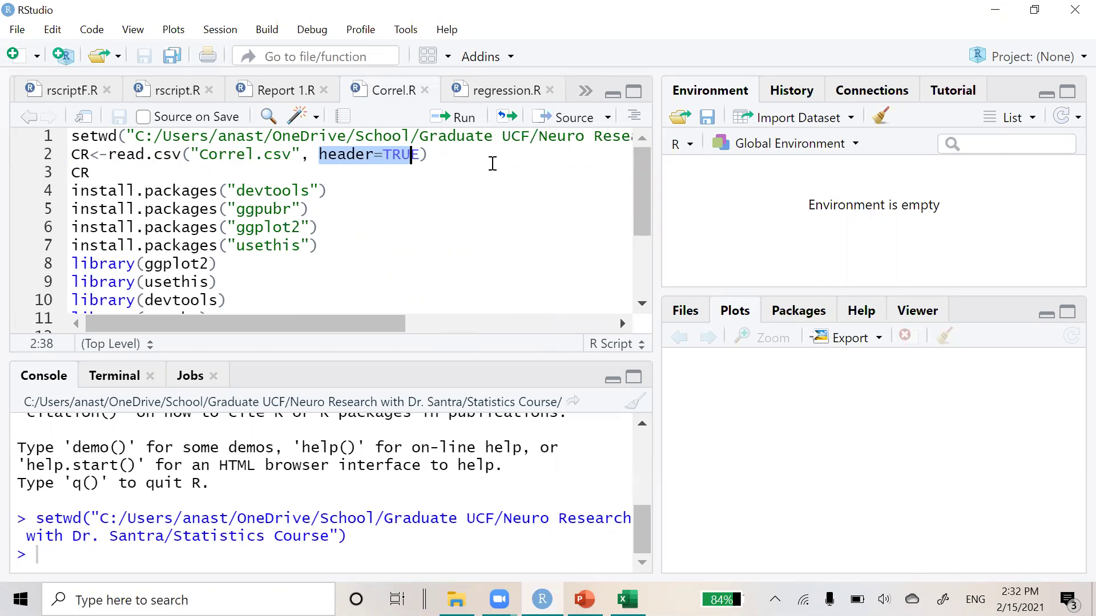
left_click(429, 154)
left_click(452, 119)
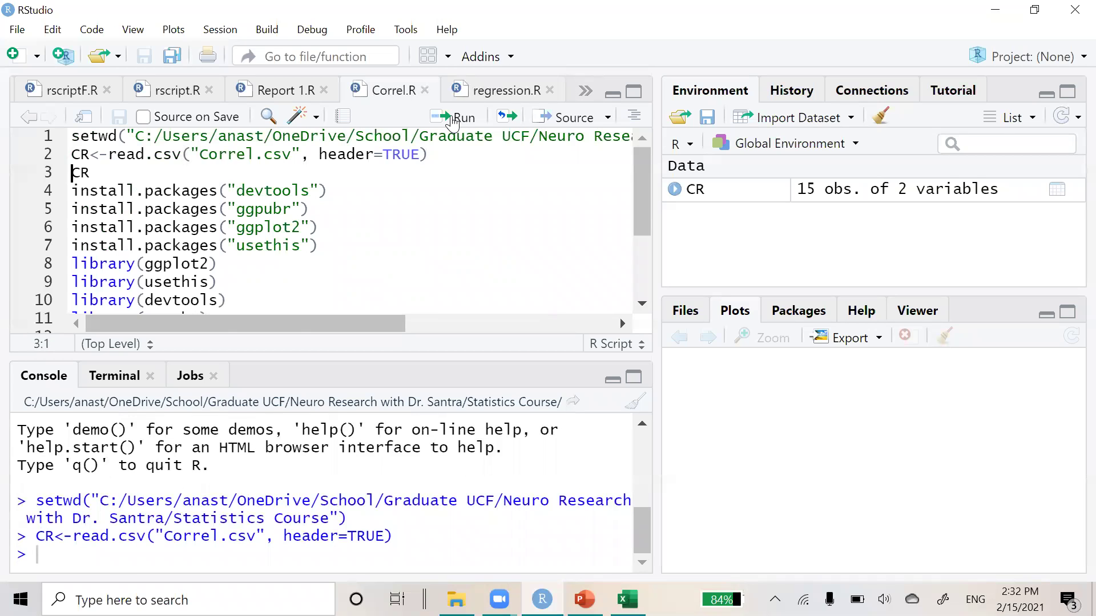
Run the CR line to print the data set and look through its TNF and RNA columns in the console.
left_click_drag(72, 154, 81, 154)
left_click(87, 172)
left_click(461, 119)
scroll(131, 489, "up", 5)
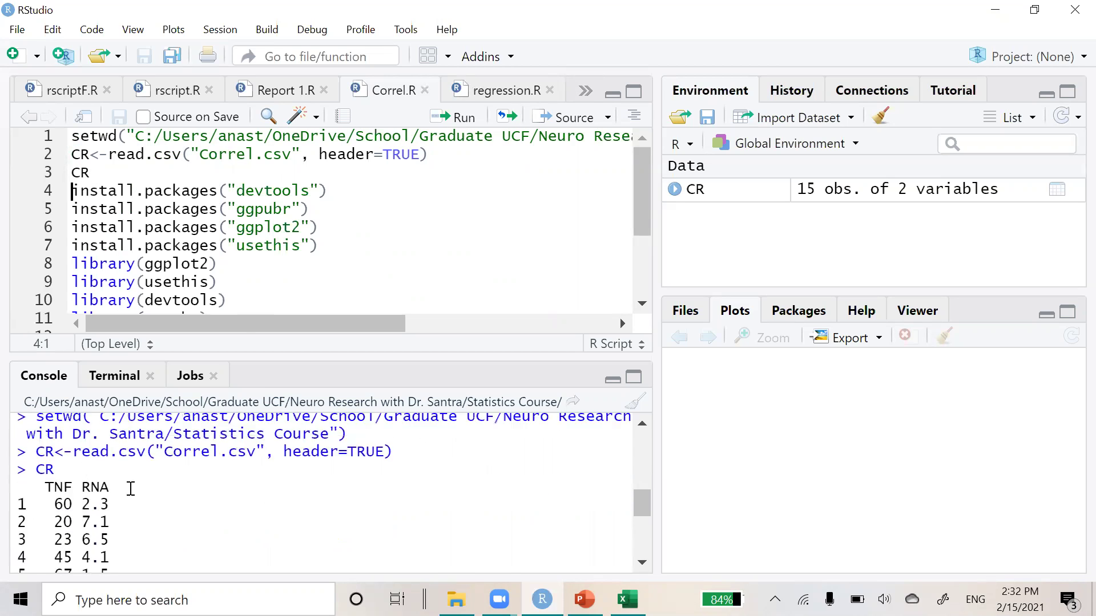
scroll(131, 489, "down", 5)
scroll(131, 489, "up", 5)
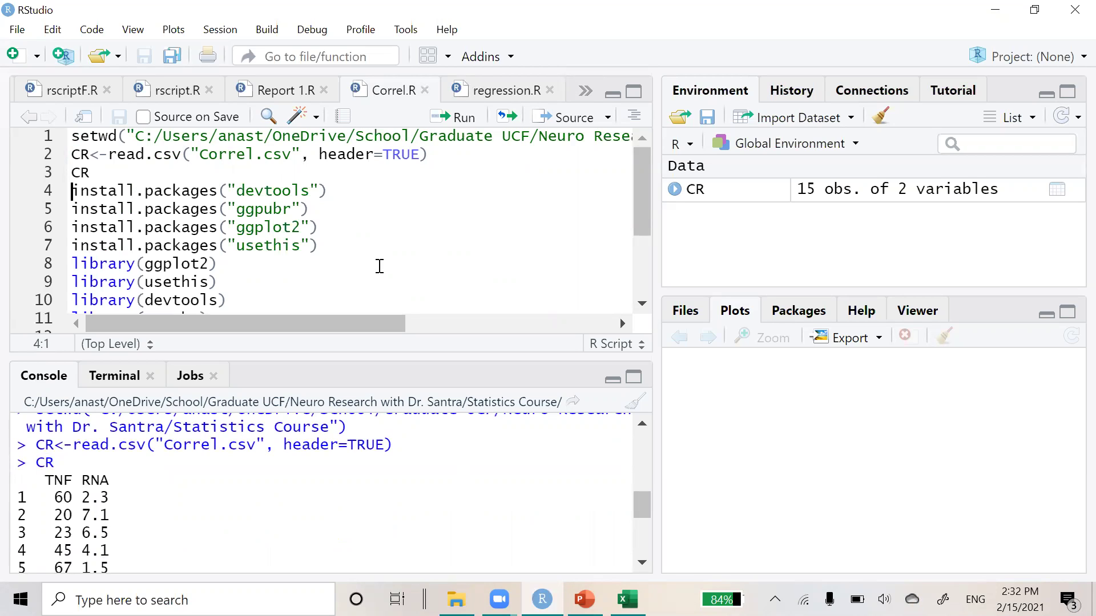
Run the install.packages lines for devtools, ggpubr, ggplot2 and usethis one after another.
left_click(471, 122)
left_click(656, 359)
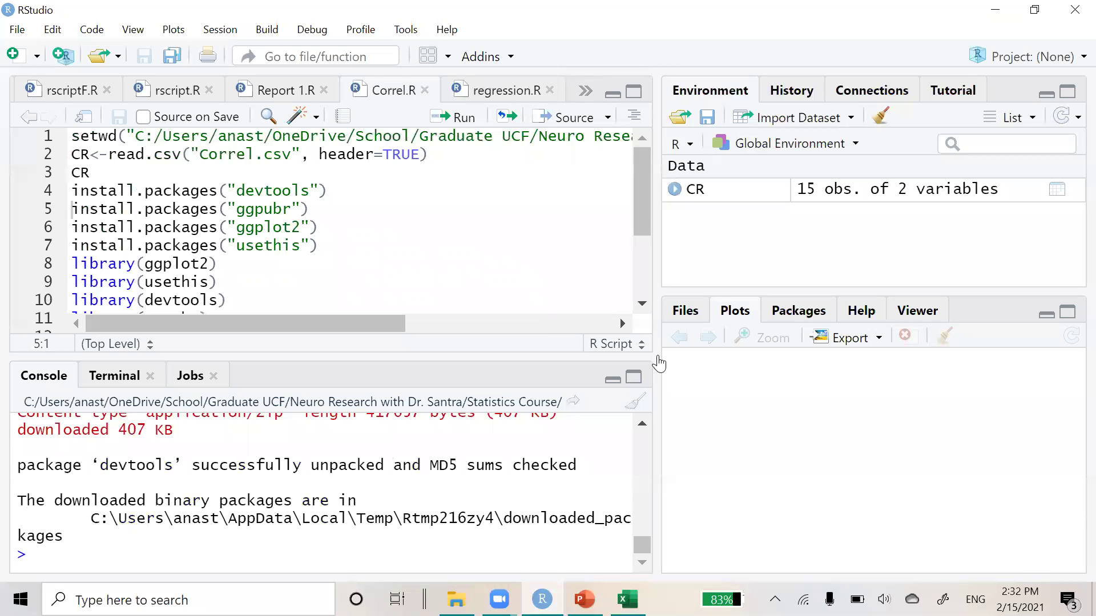
left_click(469, 118)
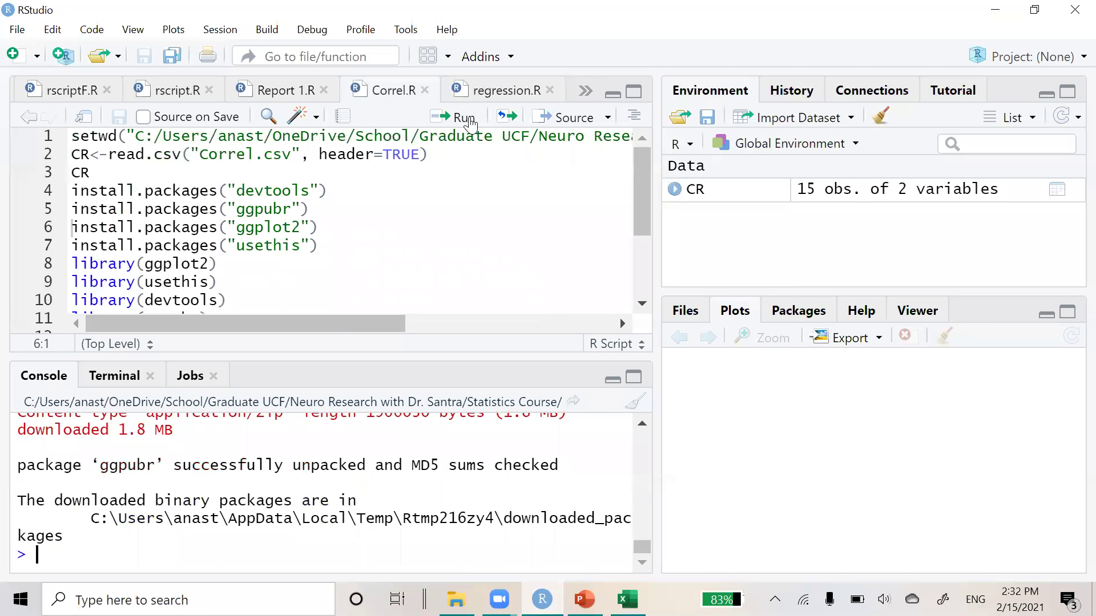
left_click(463, 119)
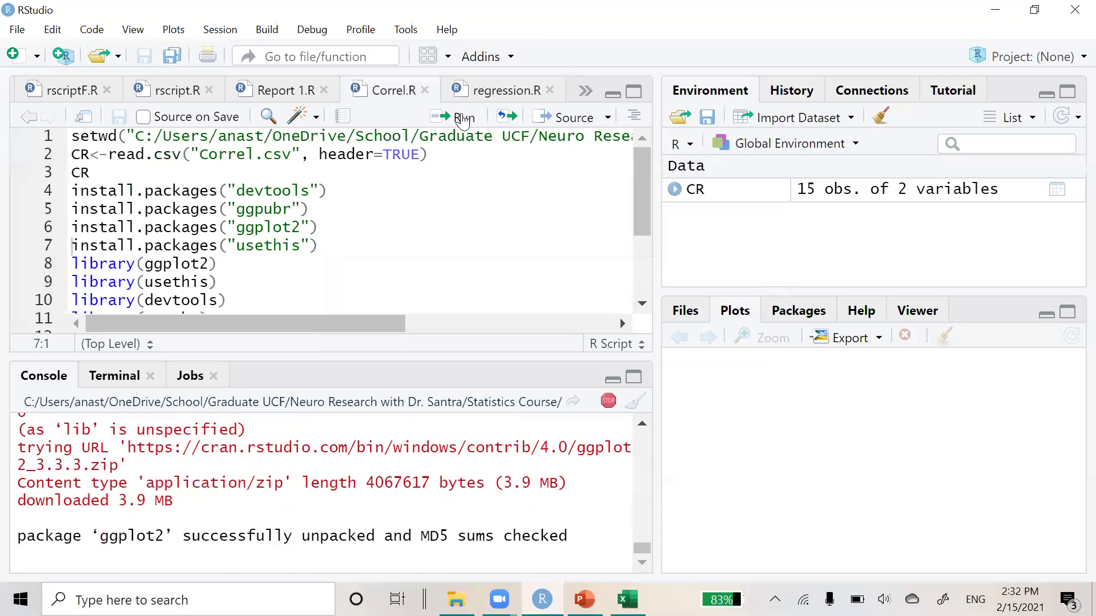
left_click(463, 119)
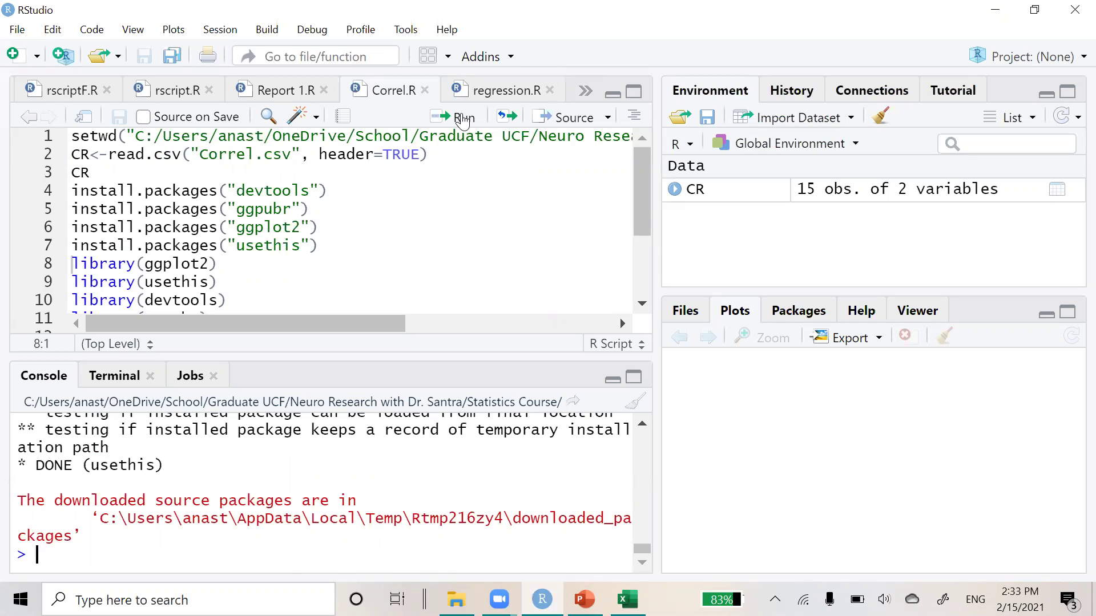
Load the ggplot2, usethis, devtools and ggpubr libraries by running lines 8 to 11.
scroll(293, 225, "down", 1)
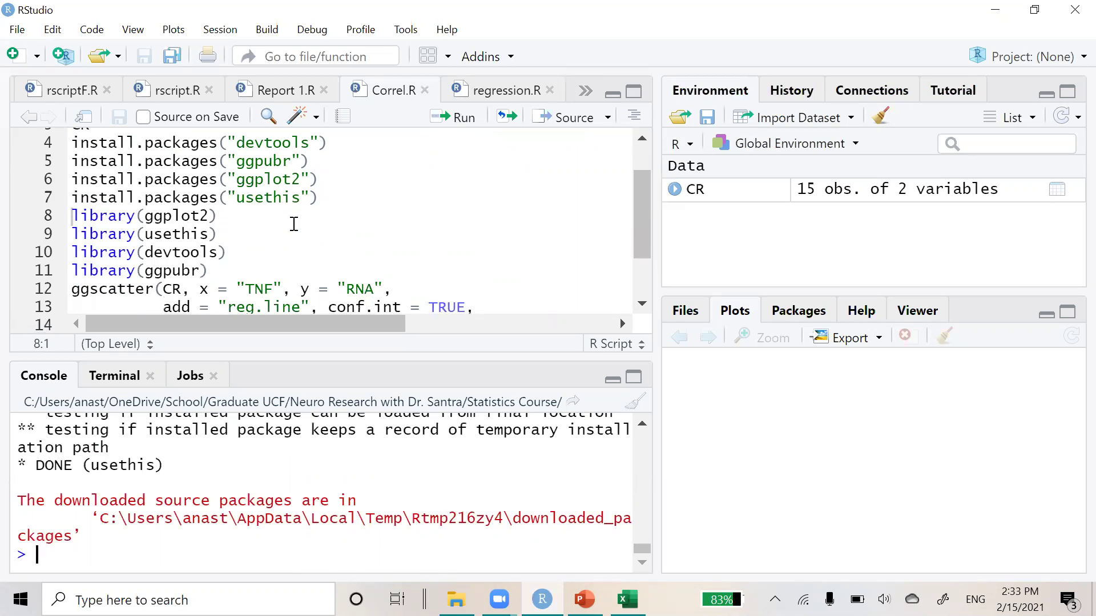
left_click(472, 119)
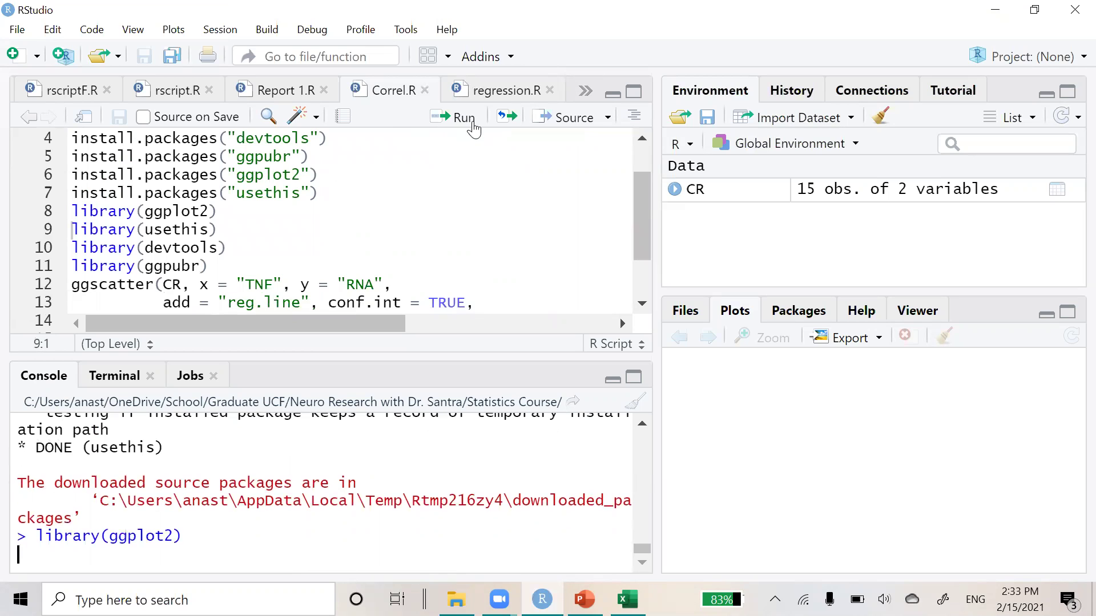
left_click(473, 120)
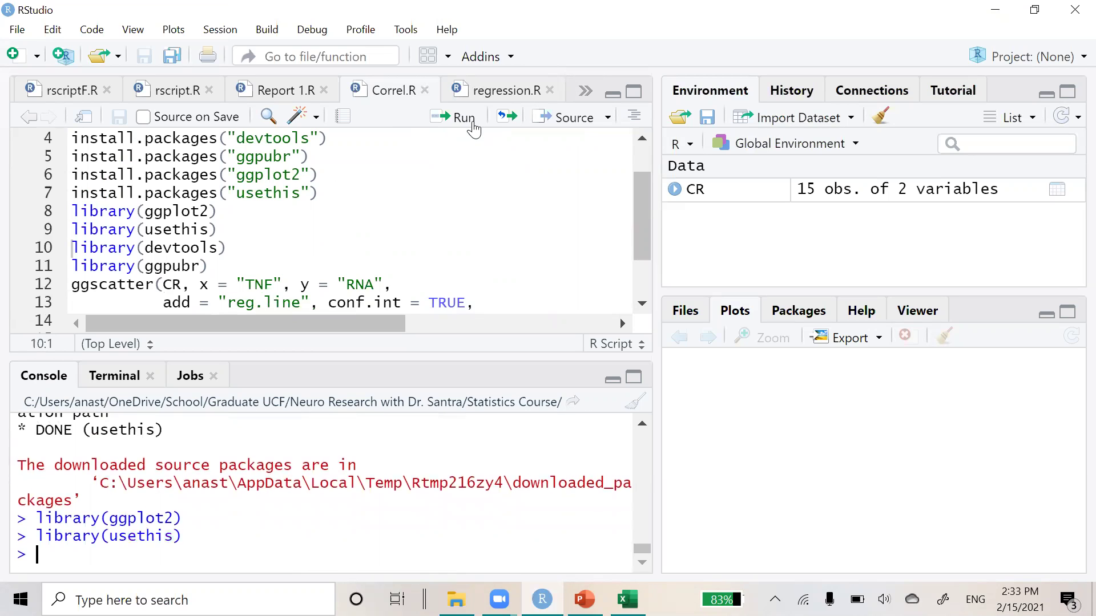
left_click(473, 121)
left_click(469, 122)
Examine the ggscatter call's function name and CR data argument, comparing them with the script's earlier lines.
left_click(154, 317)
type("cor.test(CR$TNF, CR$RNA, method=c(\"pearson\"))")
scroll(143, 262, "up", 1)
scroll(143, 262, "down", 1)
scroll(143, 262, "up", 1)
scroll(142, 262, "down", 1)
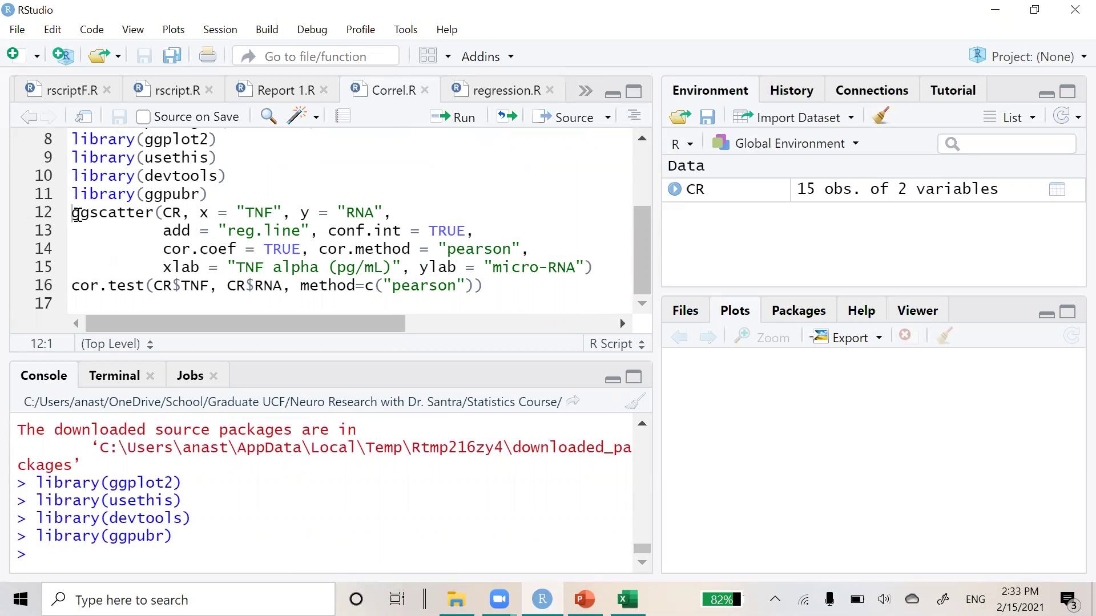
left_click_drag(75, 215, 155, 212)
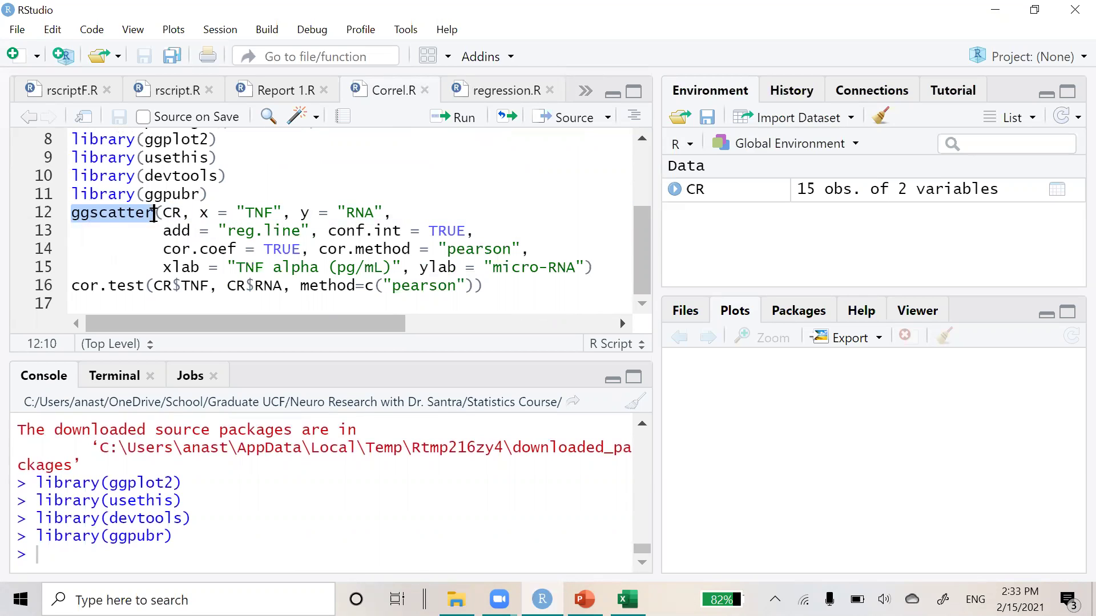
left_click_drag(180, 215, 171, 214)
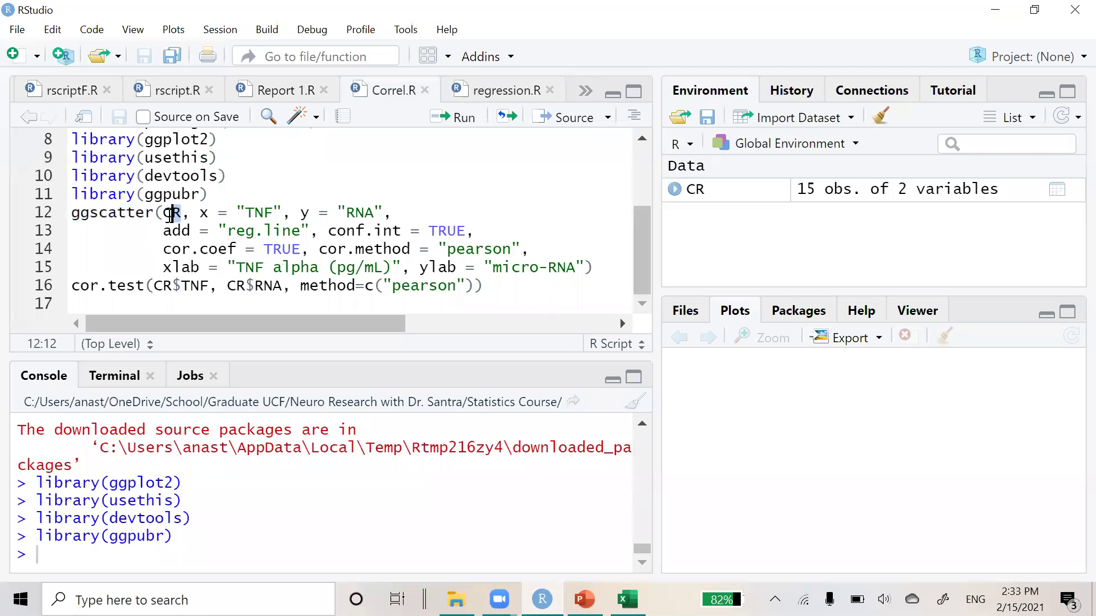
scroll(171, 214, "up", 3)
left_click(84, 150)
double_click(237, 245)
scroll(237, 250, "down", 3)
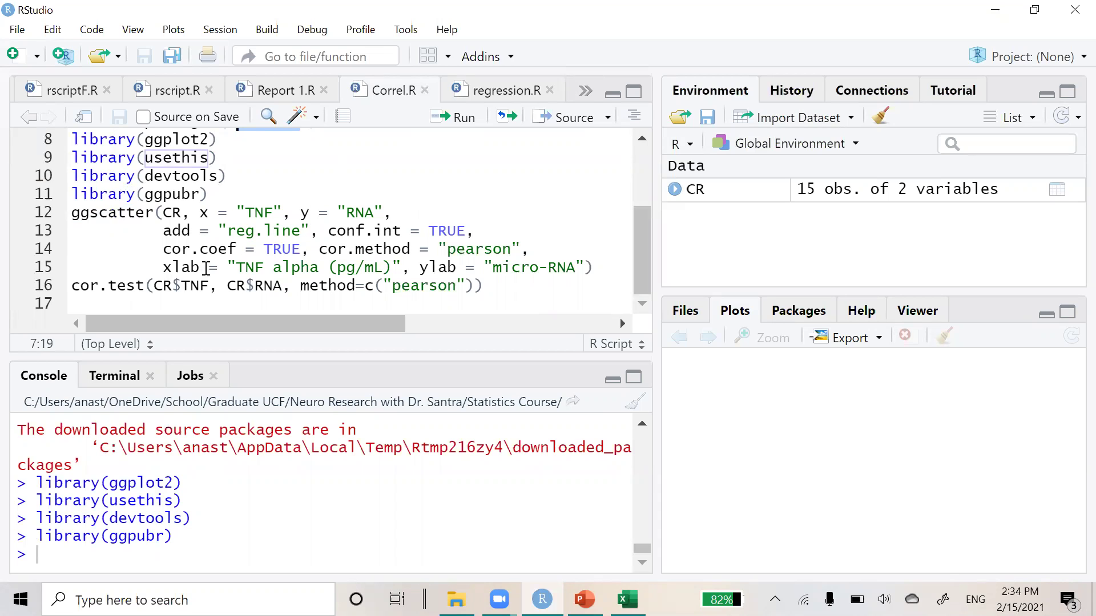
Examine ggscatter's reg.line, conf.int, cor.coef and axis label arguments in lines 13 to 15.
left_click_drag(228, 230, 283, 234)
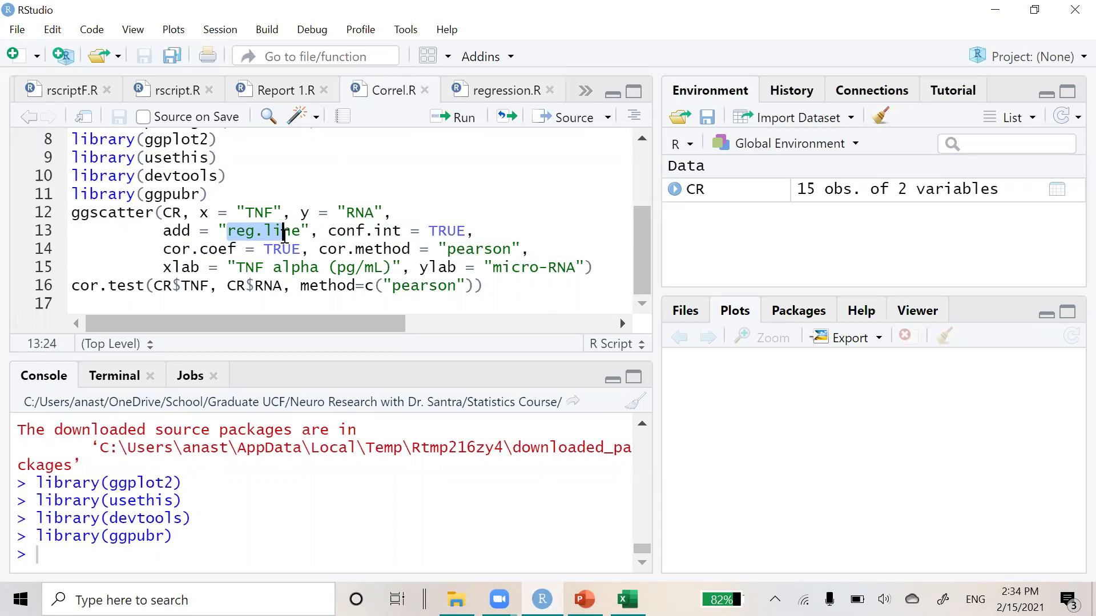
left_click_drag(430, 230, 466, 231)
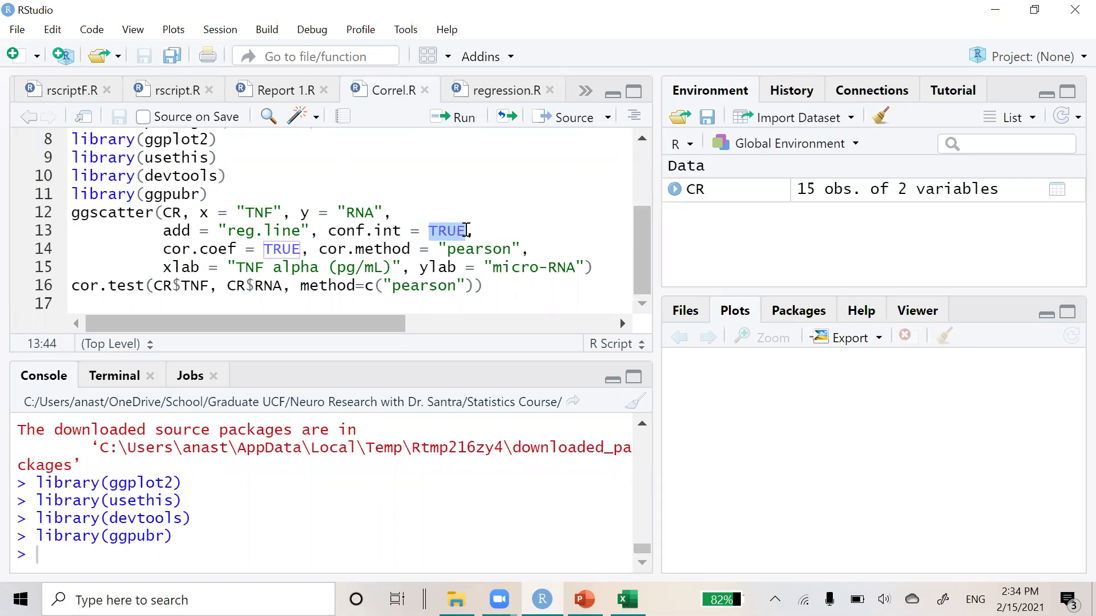
left_click(209, 232)
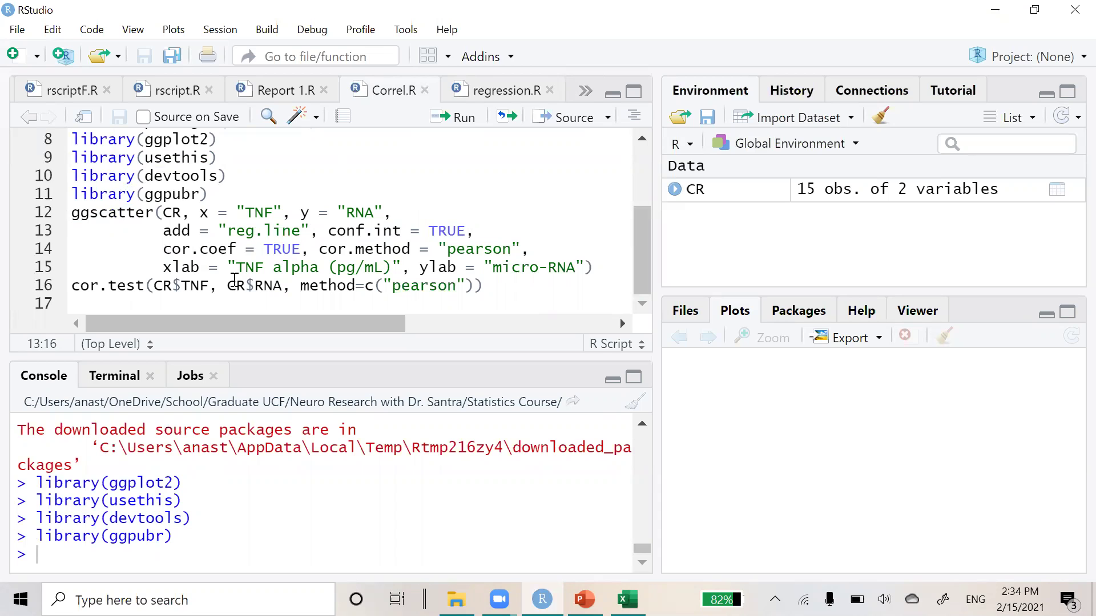
left_click_drag(264, 249, 274, 249)
left_click(237, 268)
Run the ggscatter call to plot micro-RNA against TNF alpha and open the plot in an enlarged window.
left_click(606, 263)
left_click(478, 118)
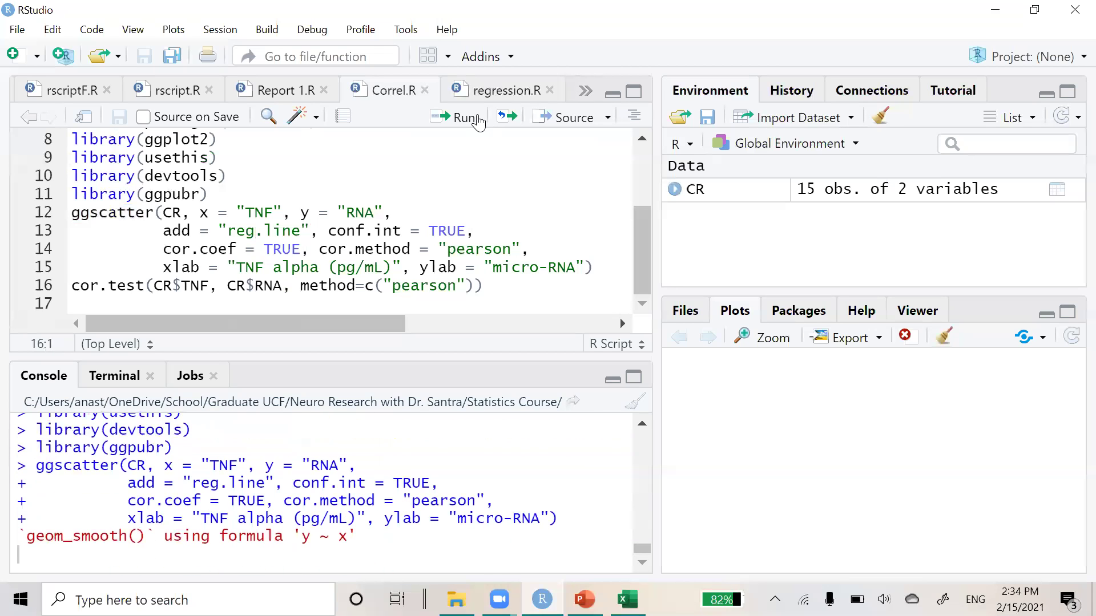
left_click(747, 345)
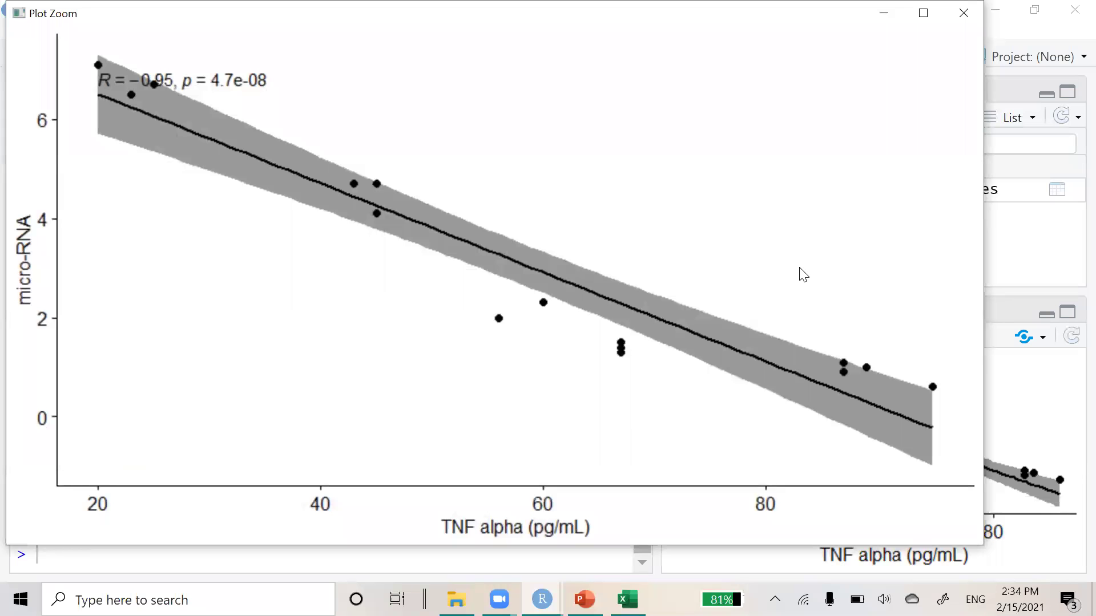
Close the enlarged plot and examine the CR$TNF and CR$RNA arguments of the cor.test call in line 16.
left_click(966, 14)
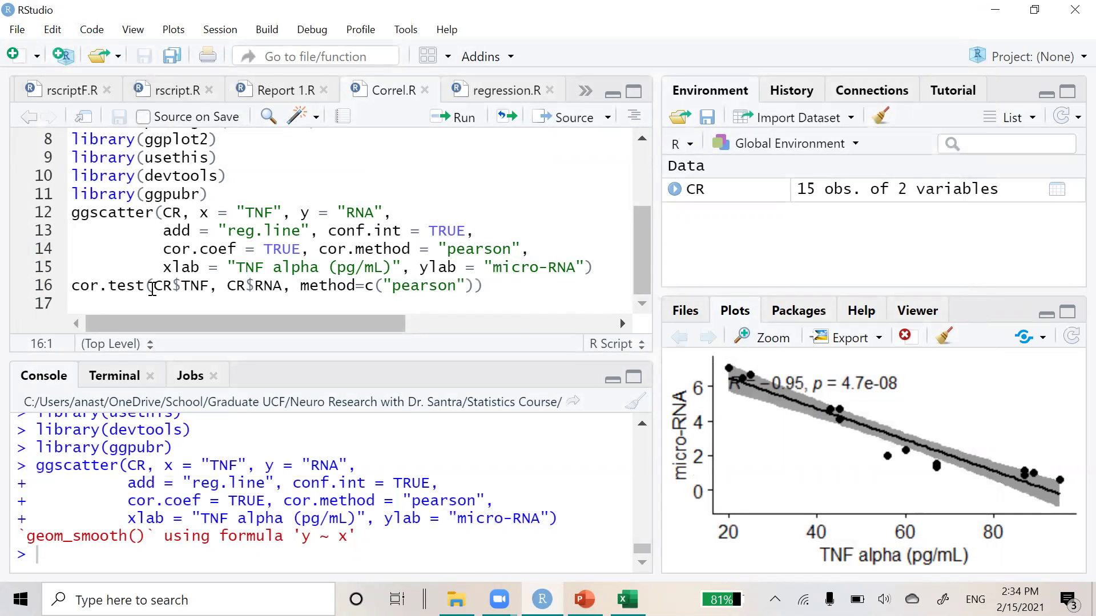
left_click_drag(153, 287, 277, 286)
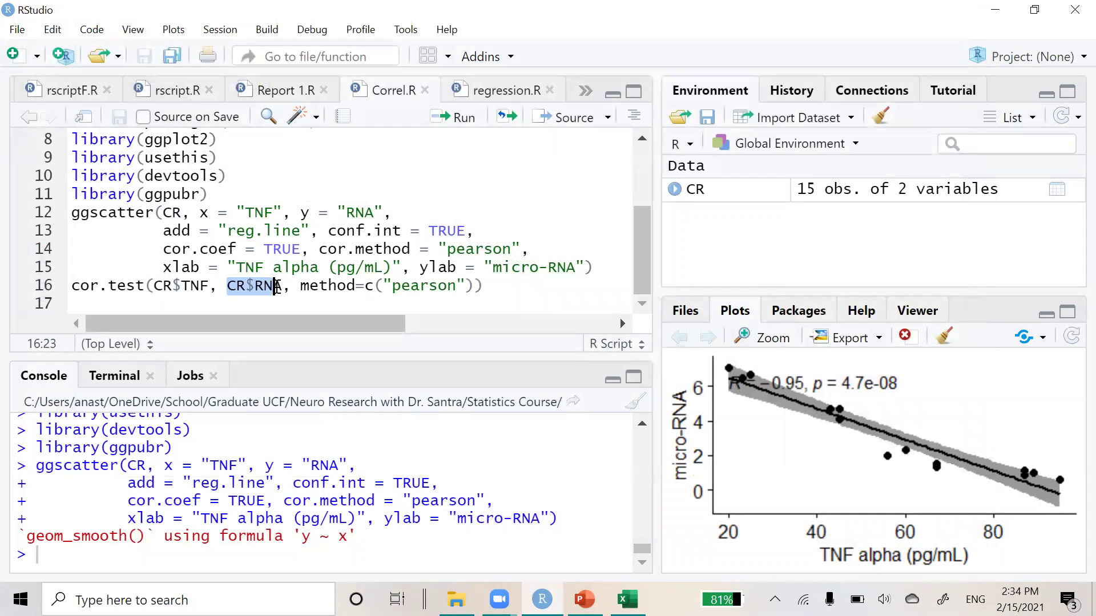
left_click(217, 285)
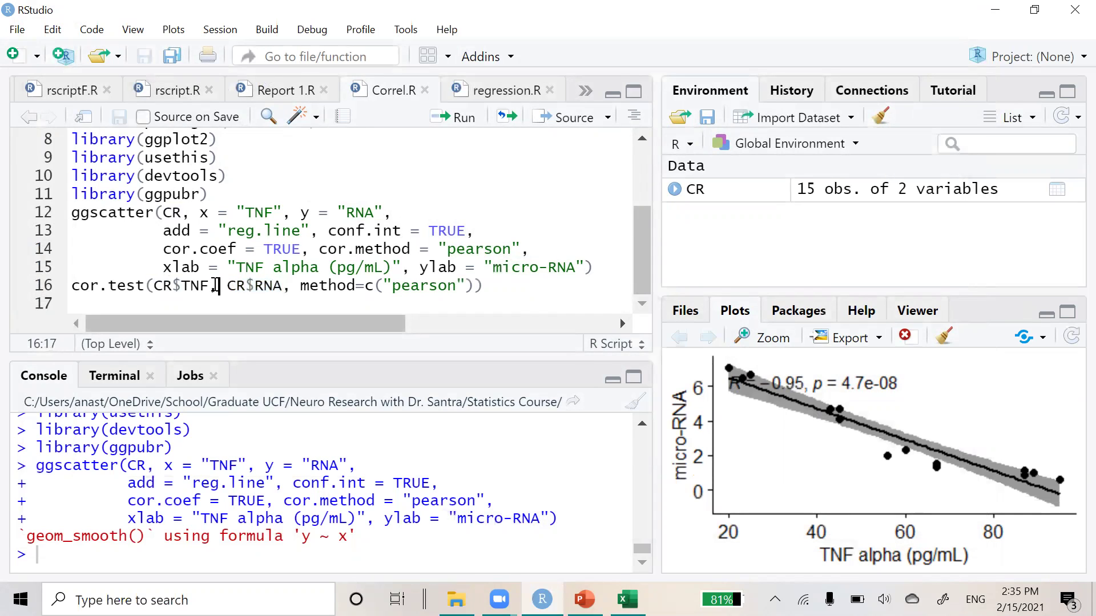
Re-enter CR$TNF as the first argument of cor.test in line 16 and run the Pearson correlation test.
left_click_drag(209, 285, 154, 286)
key("BackSpace")
type("TNF")
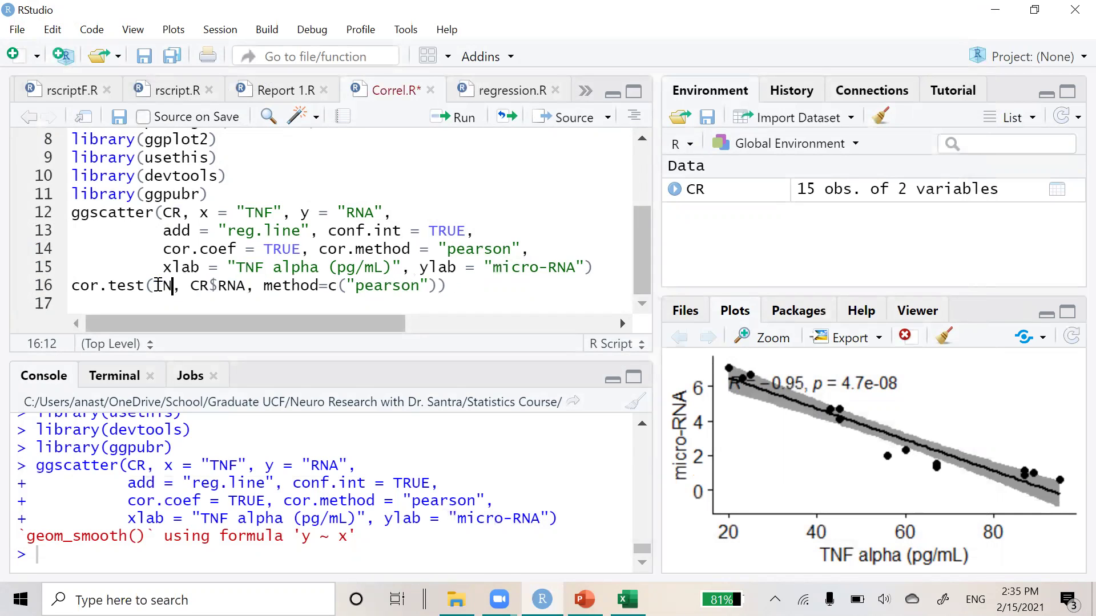
key("BackSpace")
key("BackSpace")
key("BackSpace")
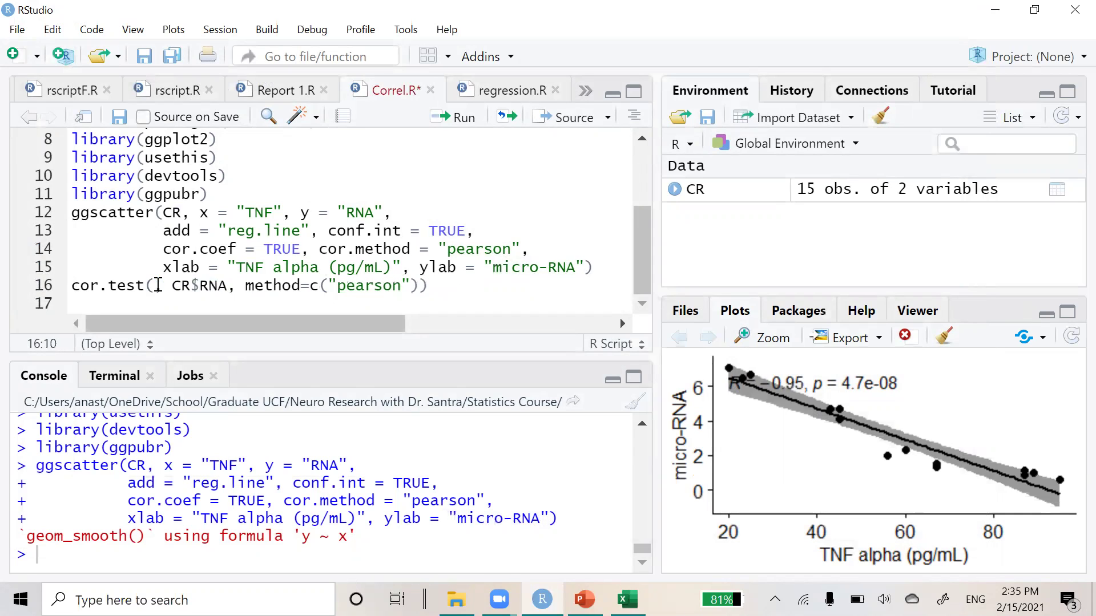
type("CR$")
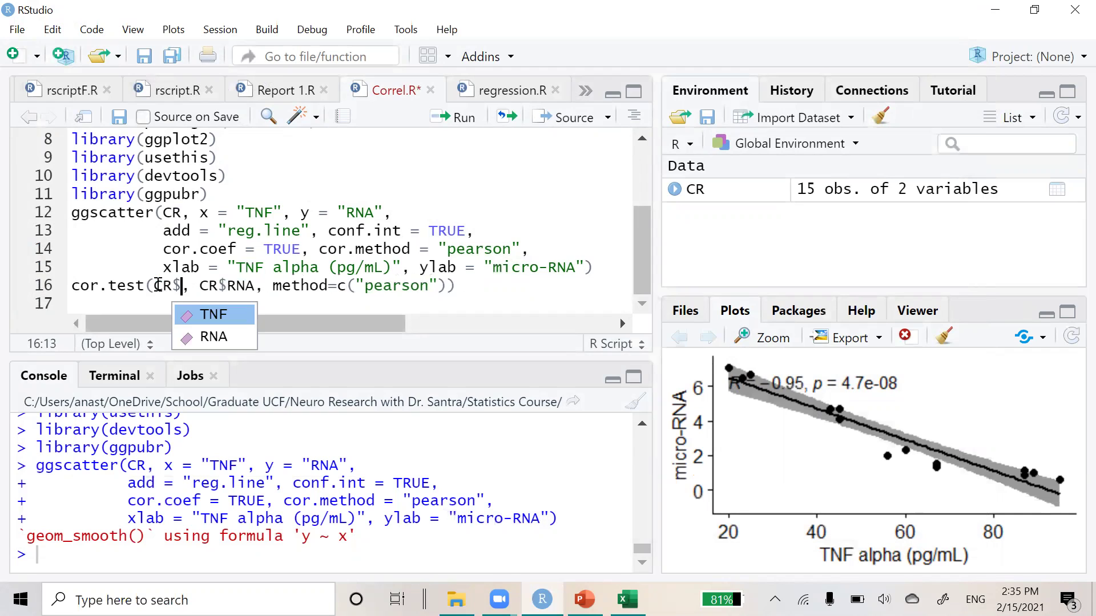
left_click(221, 314)
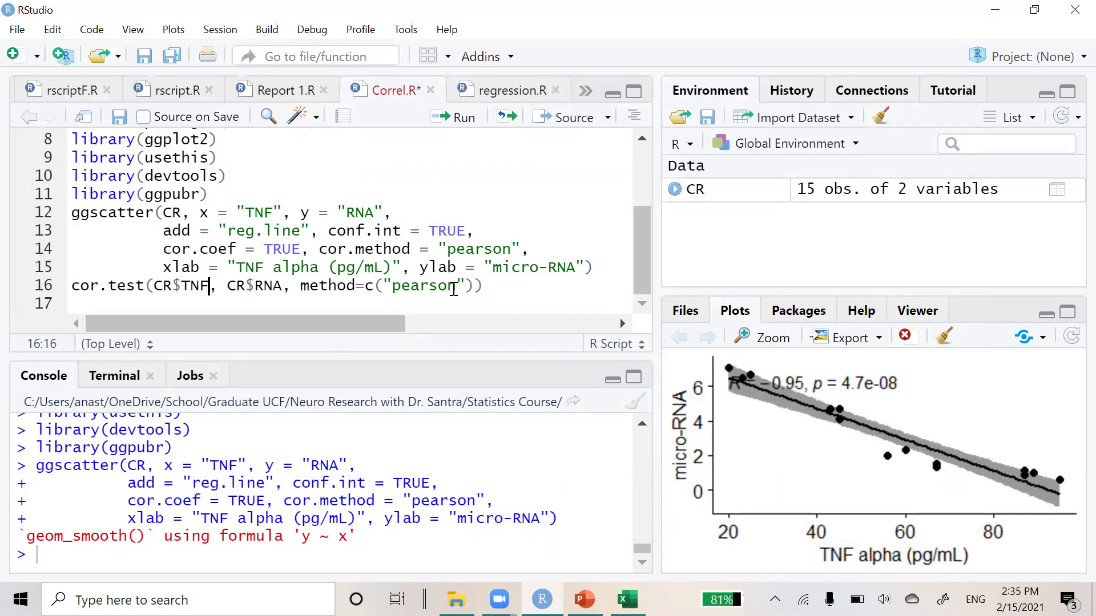
left_click(483, 287)
left_click(460, 117)
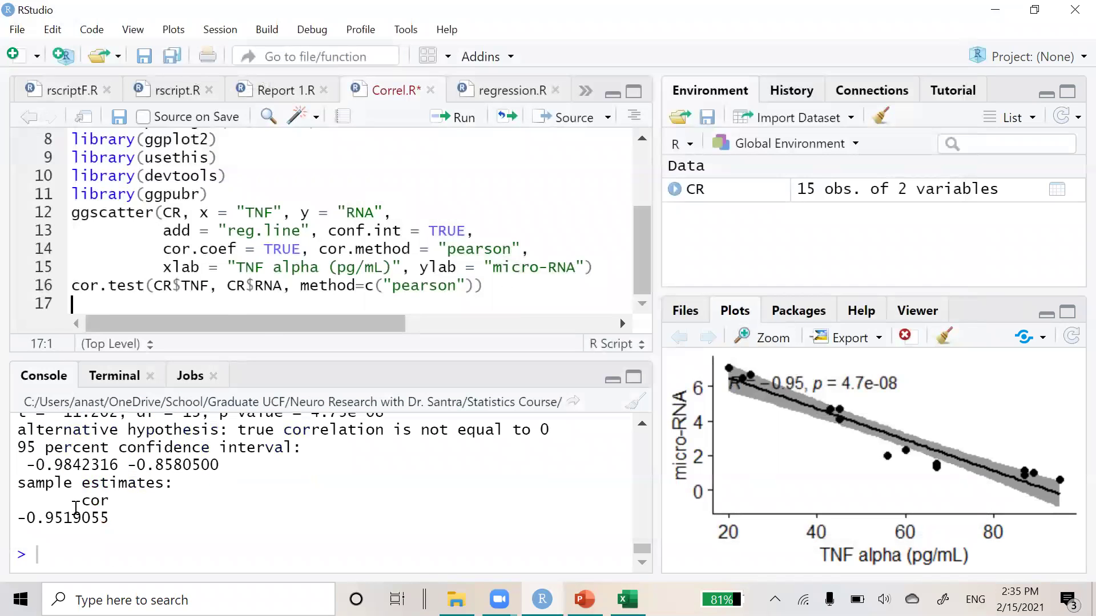
Examine the p-value and the sample correlation estimate in the Pearson test output.
scroll(75, 508, "up", 3)
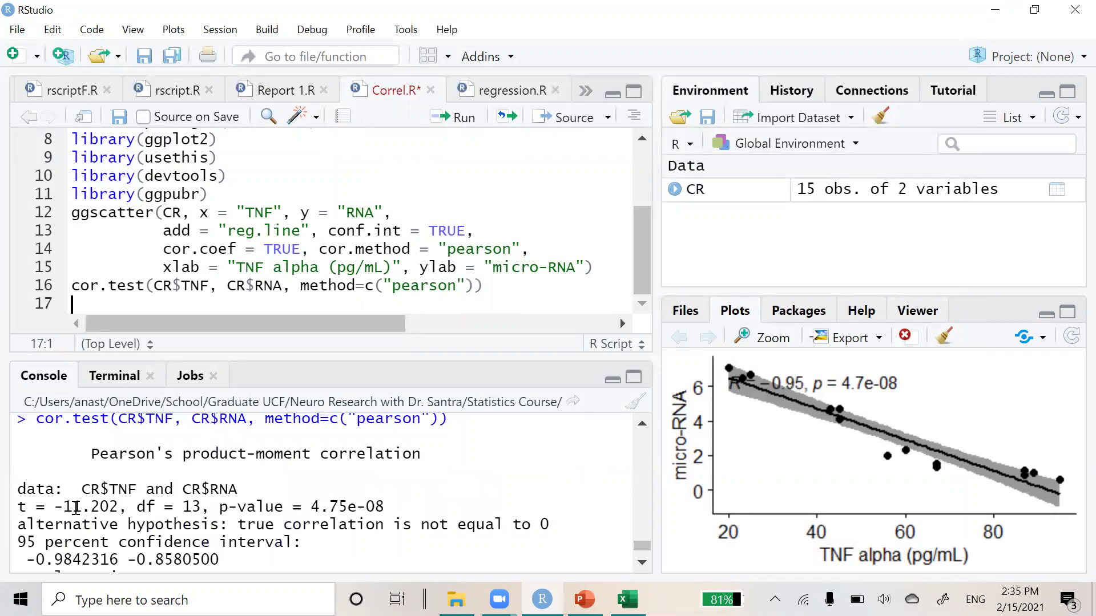
scroll(76, 508, "down", 1)
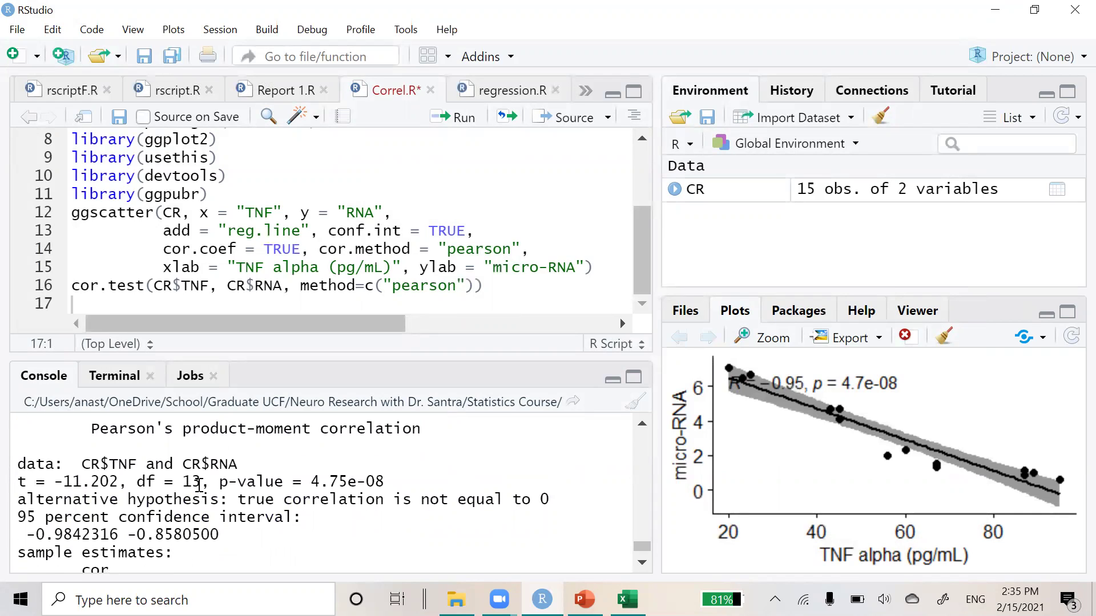
left_click_drag(303, 482, 392, 485)
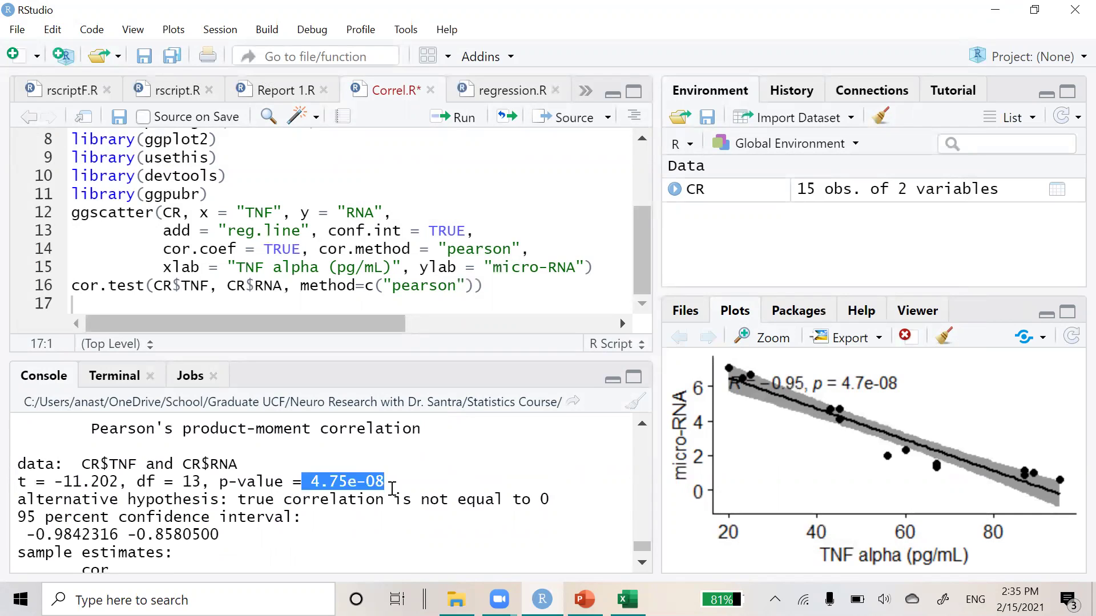
scroll(224, 482, "down", 2)
left_click_drag(108, 519, 11, 520)
key("ctrl+a")
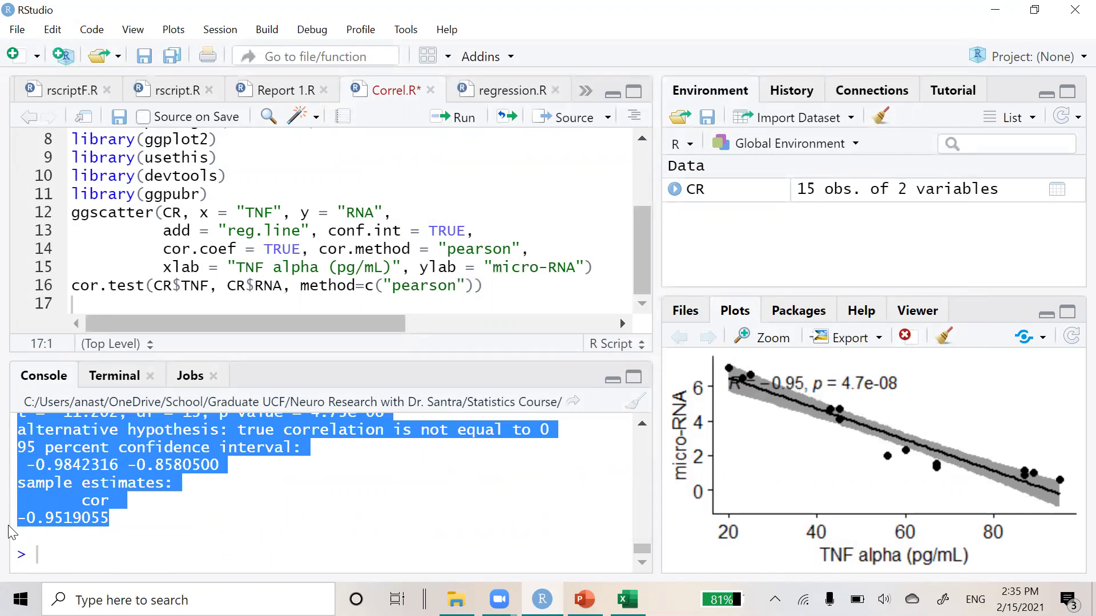
left_click(100, 516)
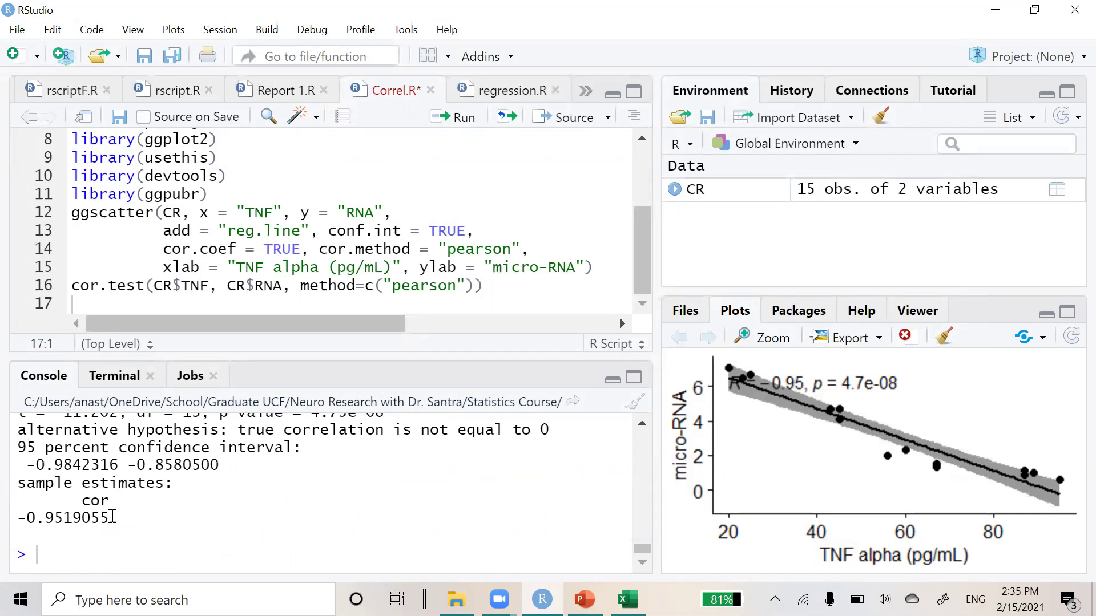
left_click_drag(114, 511, 19, 513)
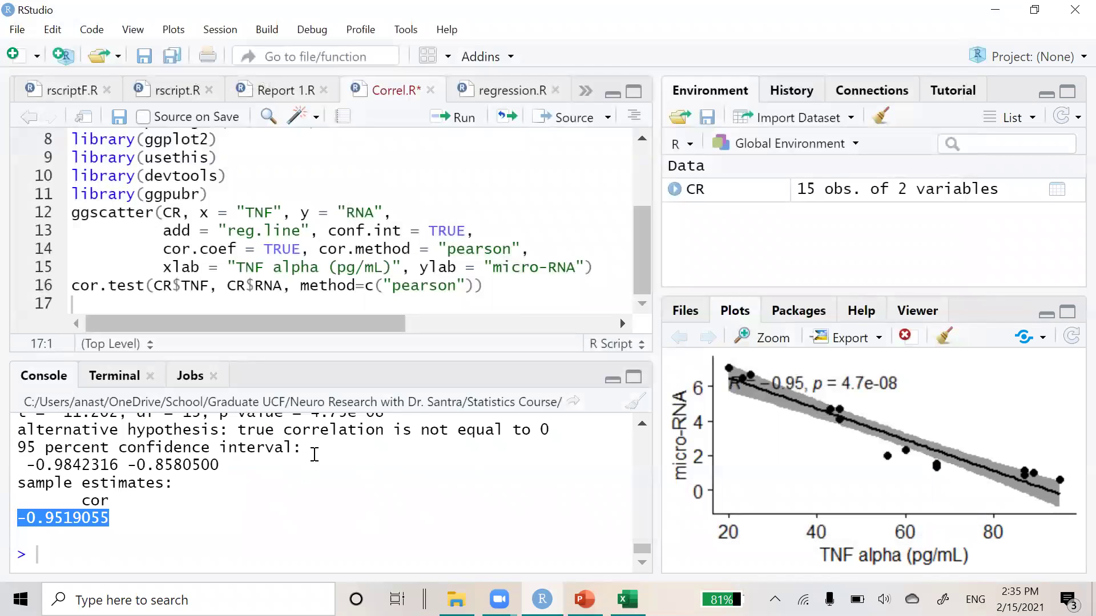
scroll(388, 222, "up", 3)
scroll(388, 222, "down", 3)
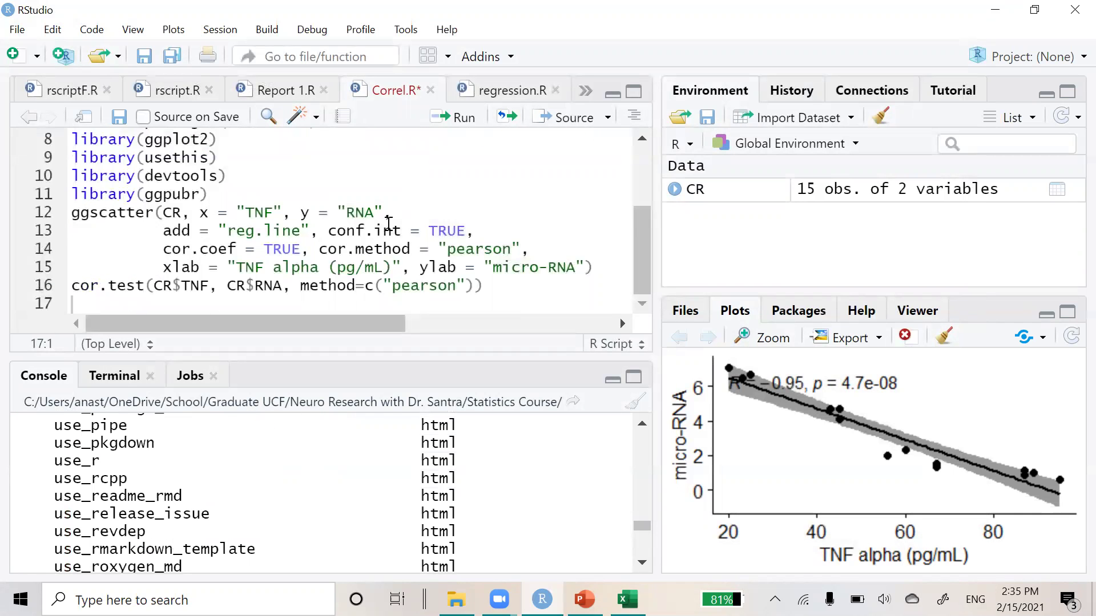
Switch to the regression.R script and look over its opening lines.
left_click(507, 86)
scroll(325, 257, "down", 1)
scroll(328, 259, "up", 1)
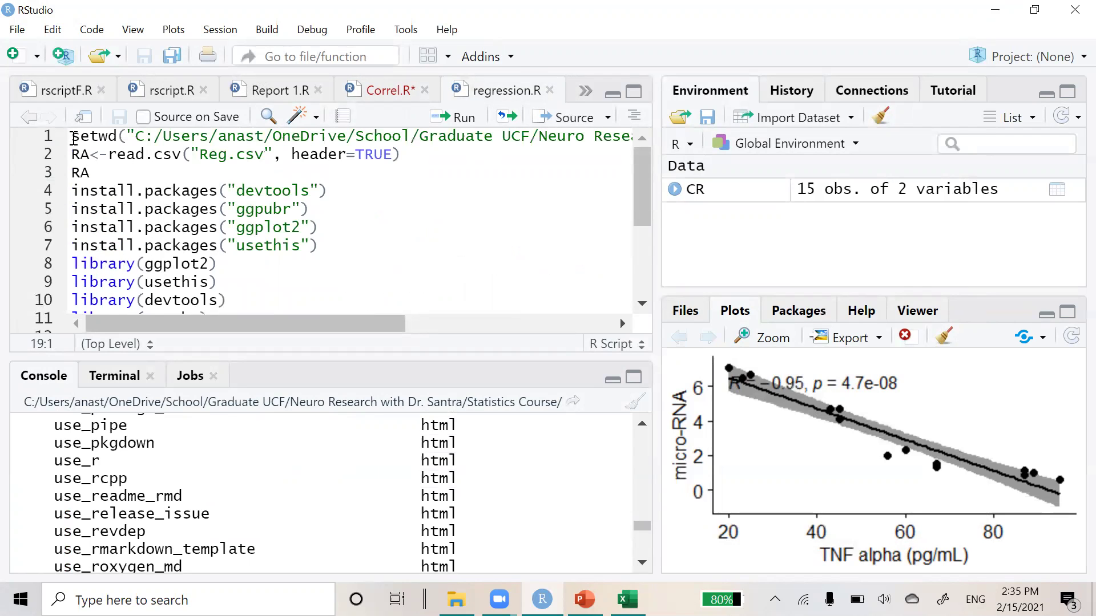
scroll(132, 517, "down", 3)
scroll(132, 516, "down", 5)
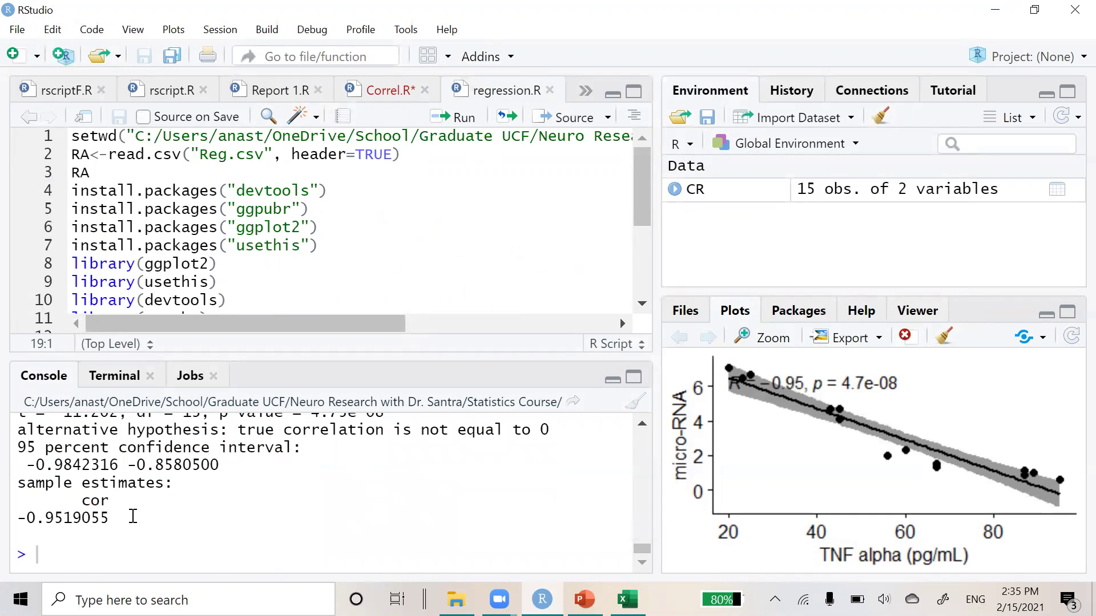
Clear all plots, every environment object including hidden ones, and the console output before starting the regression.
left_click(946, 335)
left_click(597, 321)
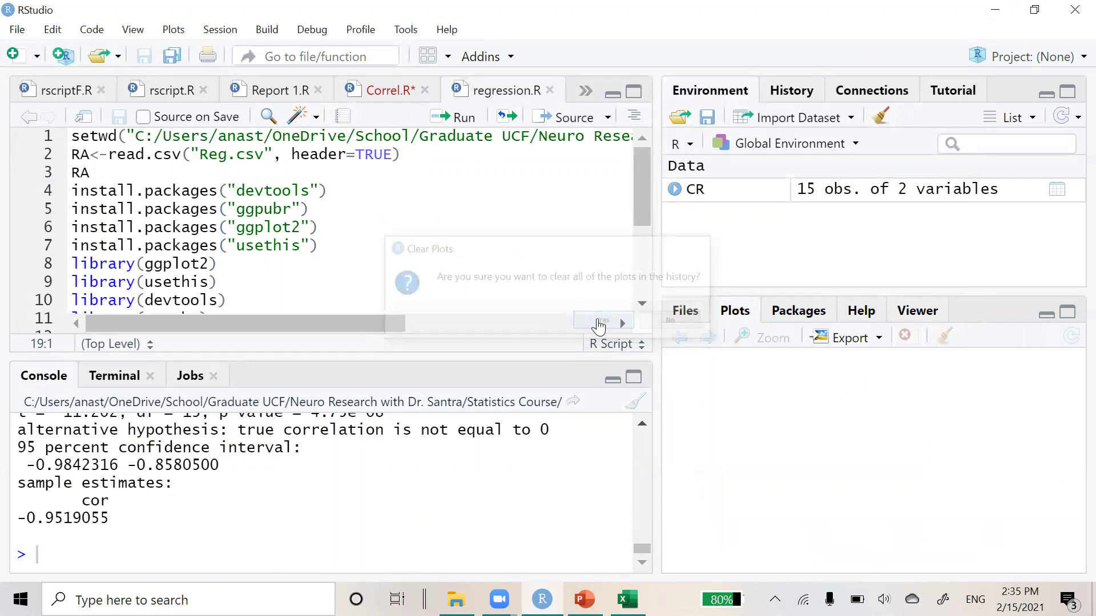
left_click(881, 117)
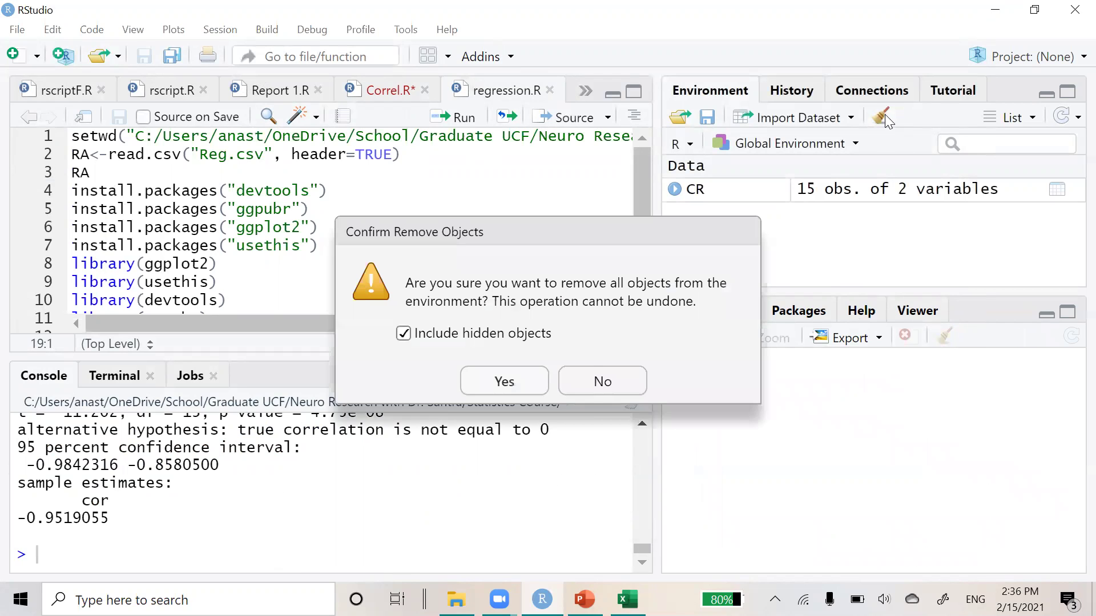
left_click(518, 385)
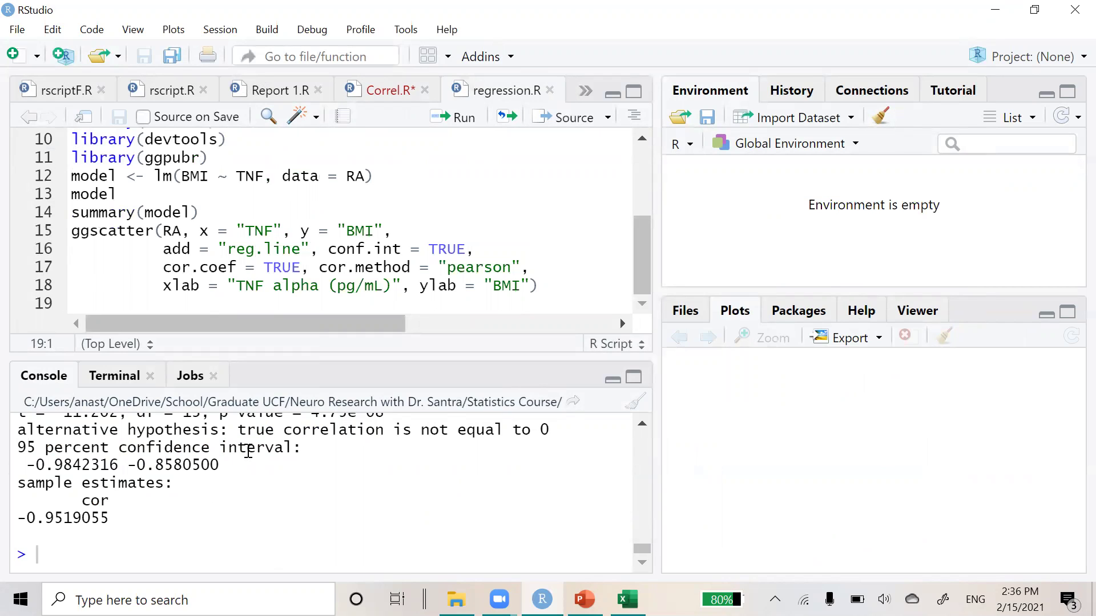
key("ctrl+l")
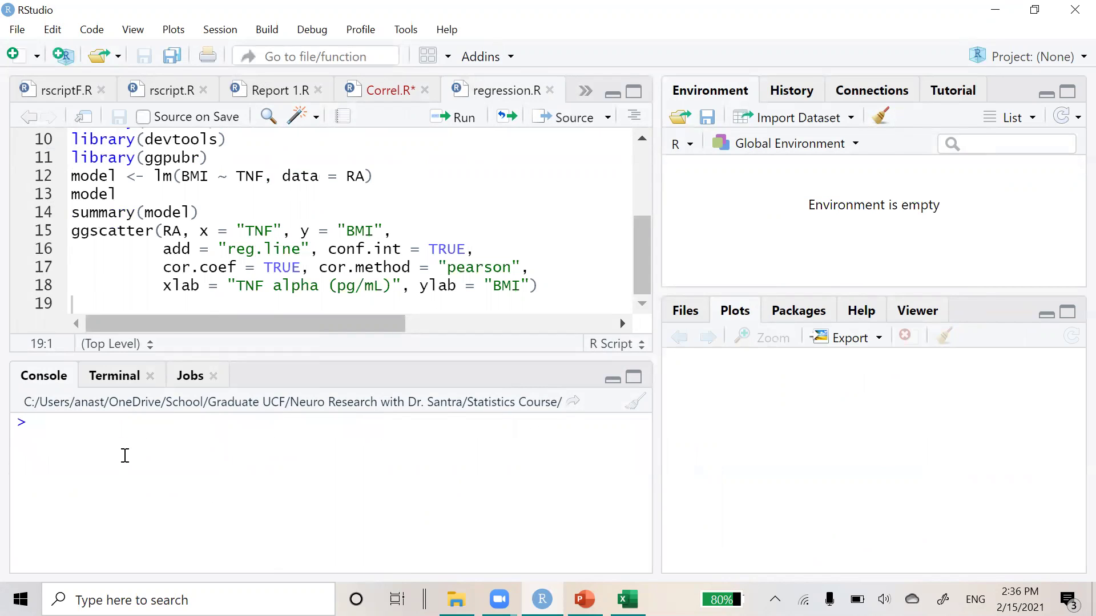
Run line 1 of regression.R to set the working directory to the Statistics Course folder.
scroll(399, 248, "up", 3)
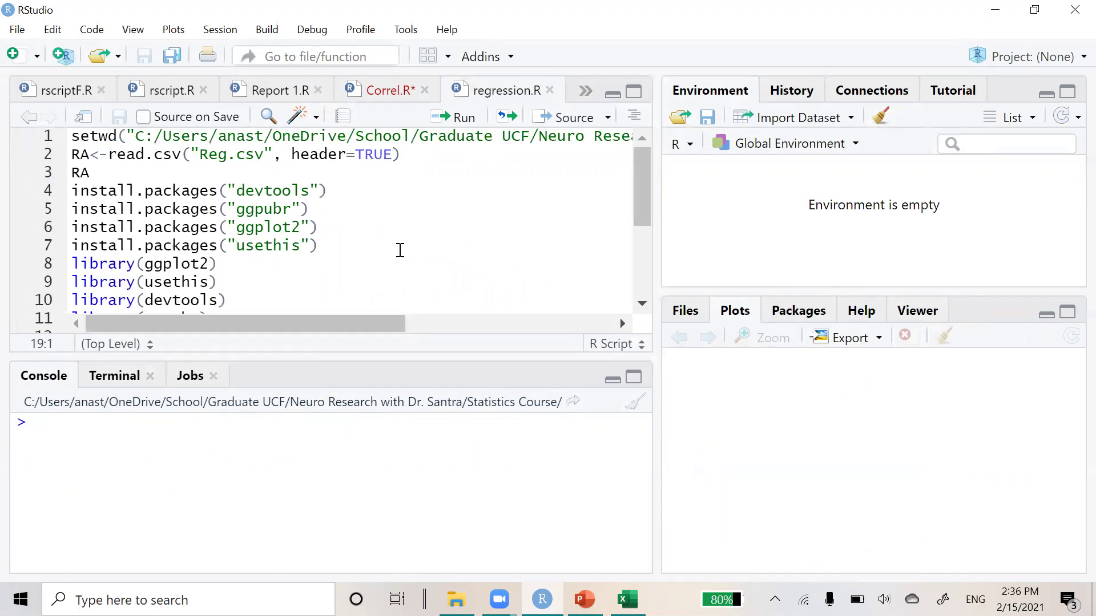
left_click(69, 137)
left_click(463, 118)
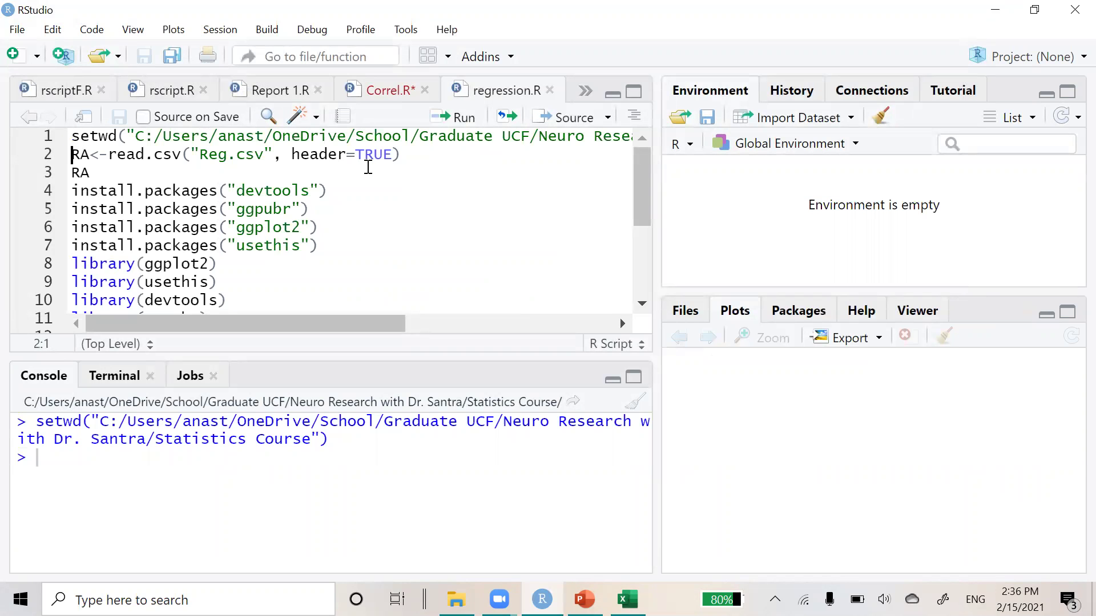
Review the read.csv arguments in line 2 and run it to load Reg.csv with header=TRUE into RA.
left_click_drag(80, 156, 71, 155)
left_click(116, 155)
left_click_drag(200, 157, 264, 153)
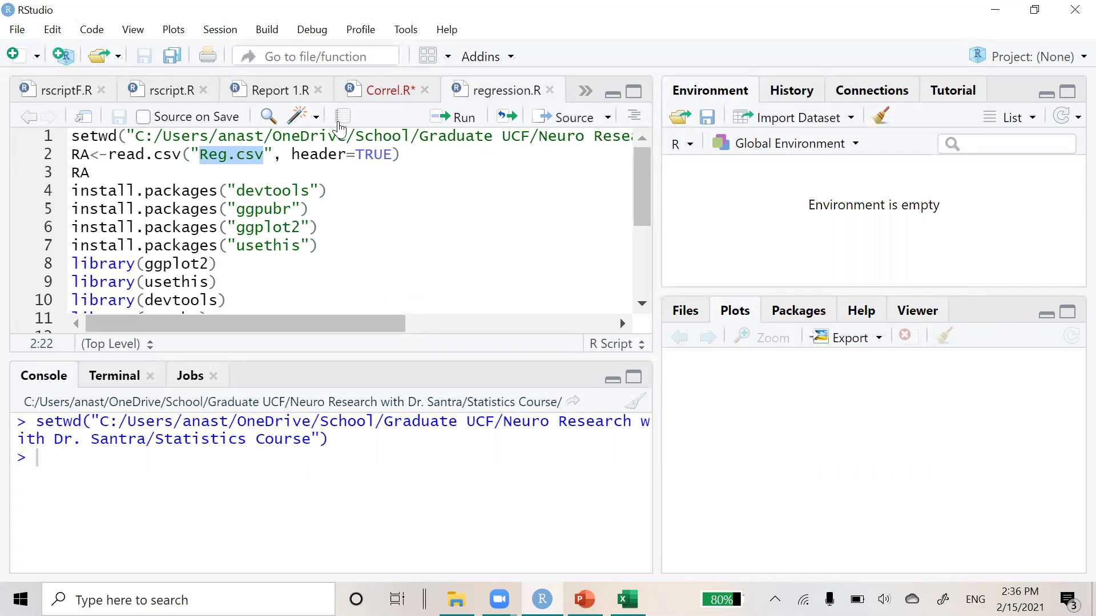
left_click(293, 154)
left_click(391, 154, "shift")
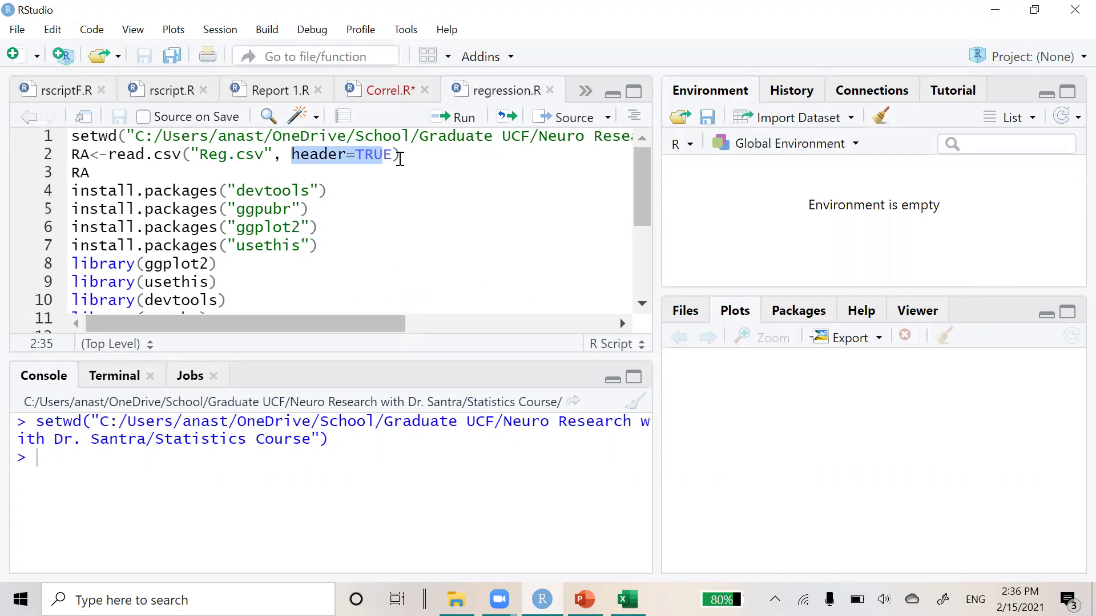
left_click(402, 154)
left_click(463, 121)
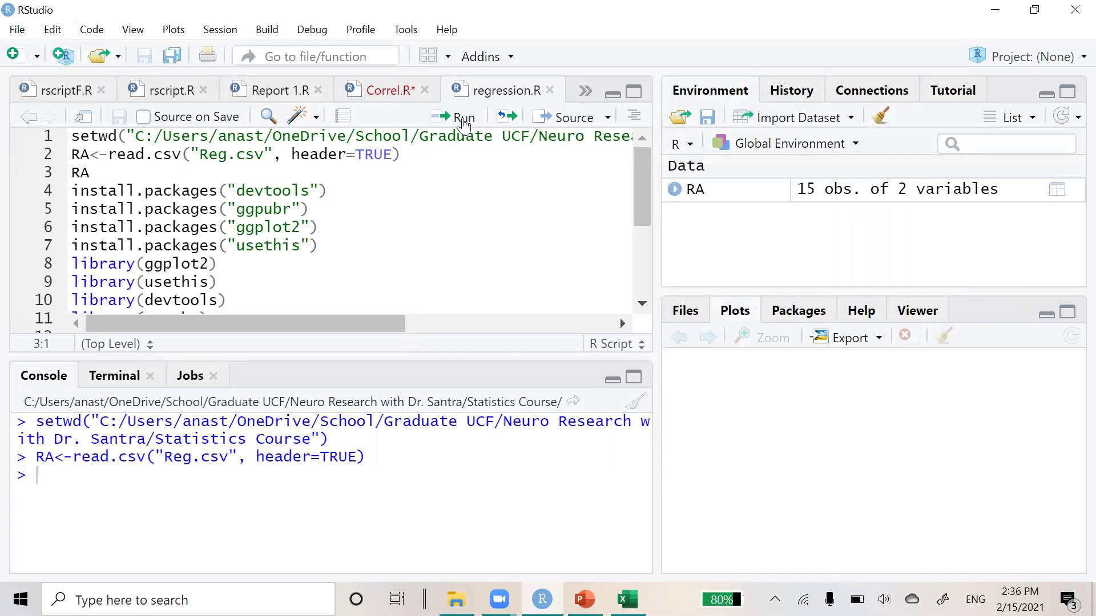
Run line 3 to print the RA data and look through its TNF and BMI columns.
left_click(463, 120)
scroll(124, 490, "up", 4)
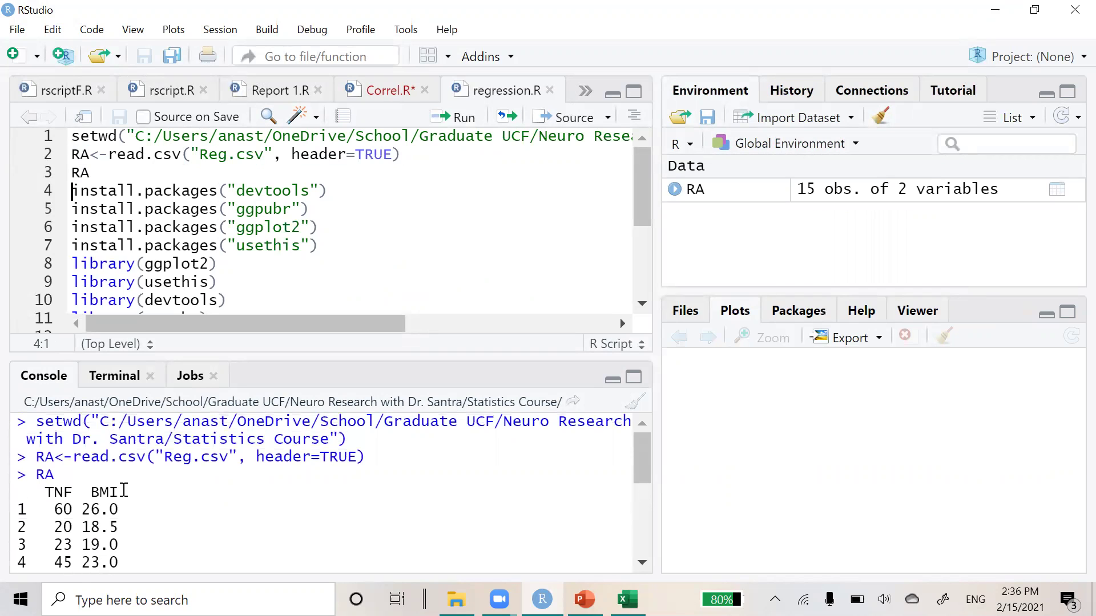
left_click_drag(97, 166, 67, 166)
left_click(92, 172)
scroll(149, 428, "down", 4)
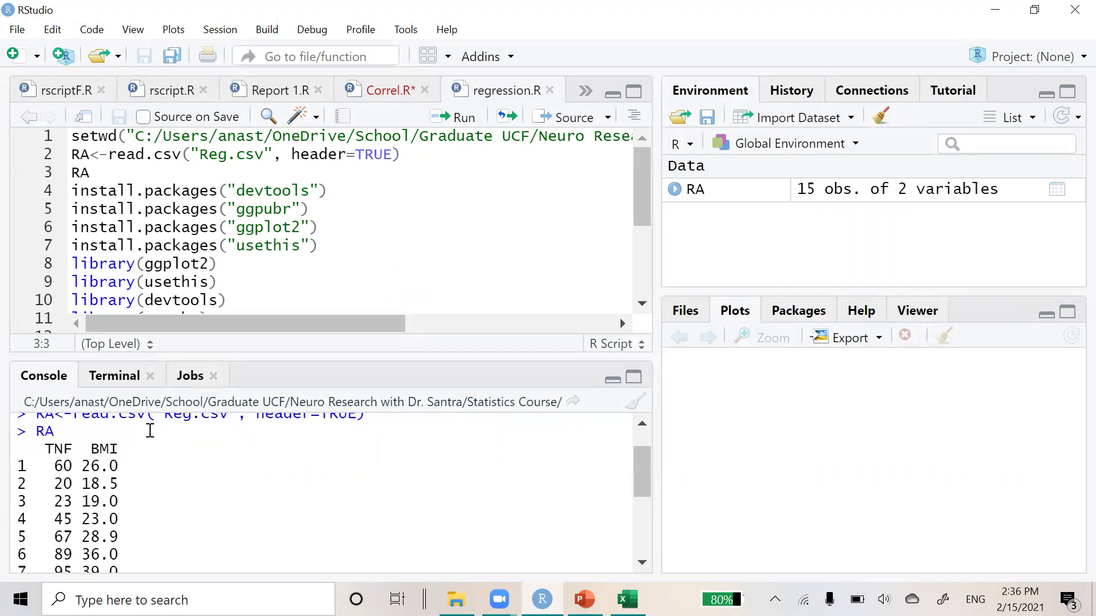
scroll(150, 430, "up", 5)
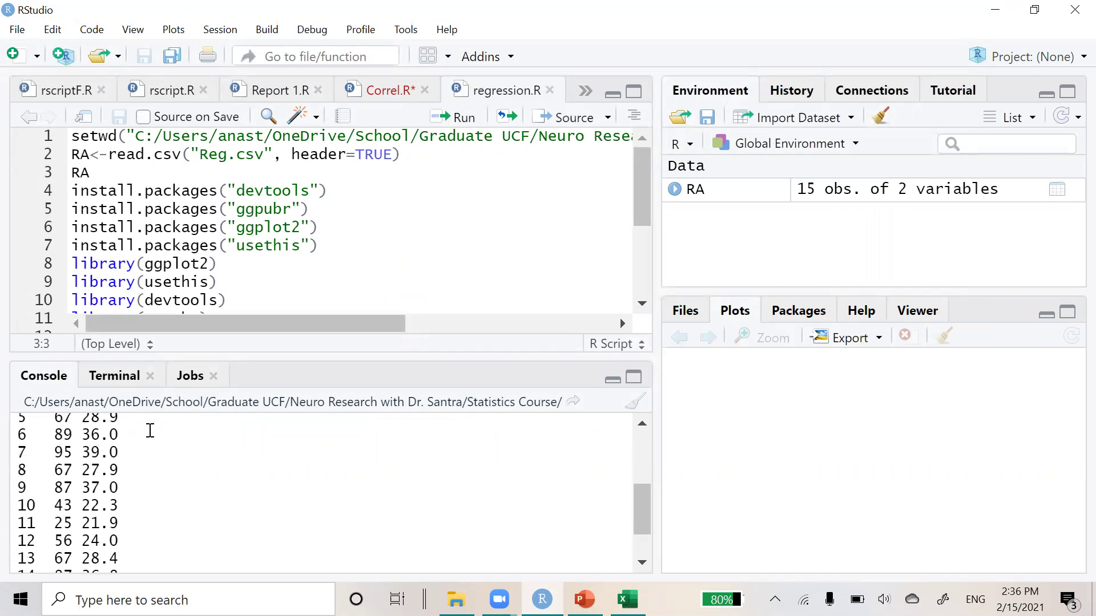
Skip the package installations and run lines 8 to 11 of regression.R to load ggplot2, usethis, devtools and ggpubr.
scroll(326, 197, "down", 1)
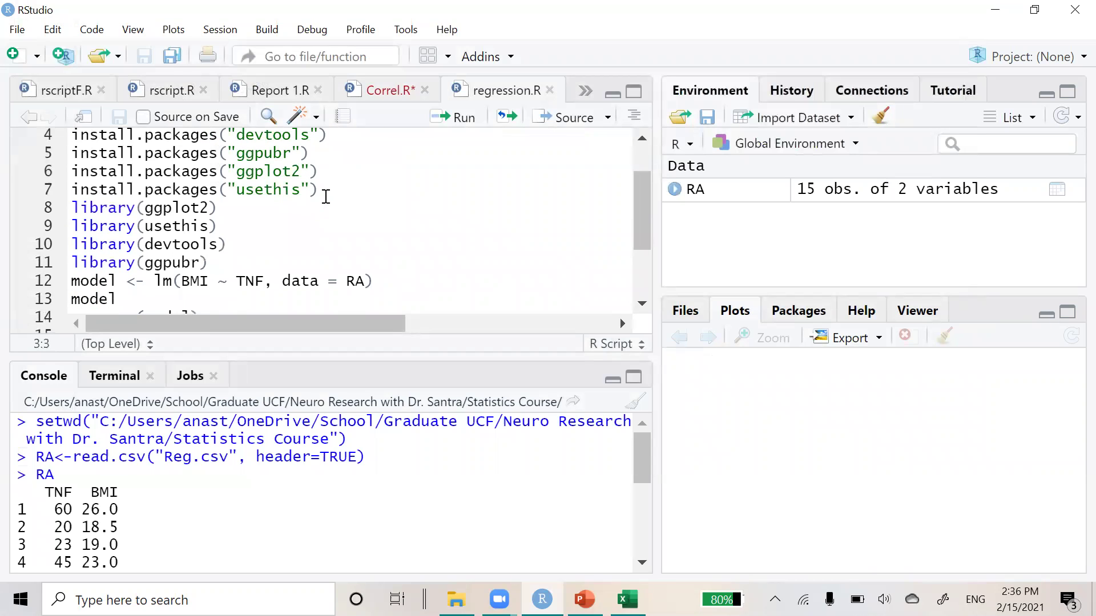
scroll(326, 197, "up", 1)
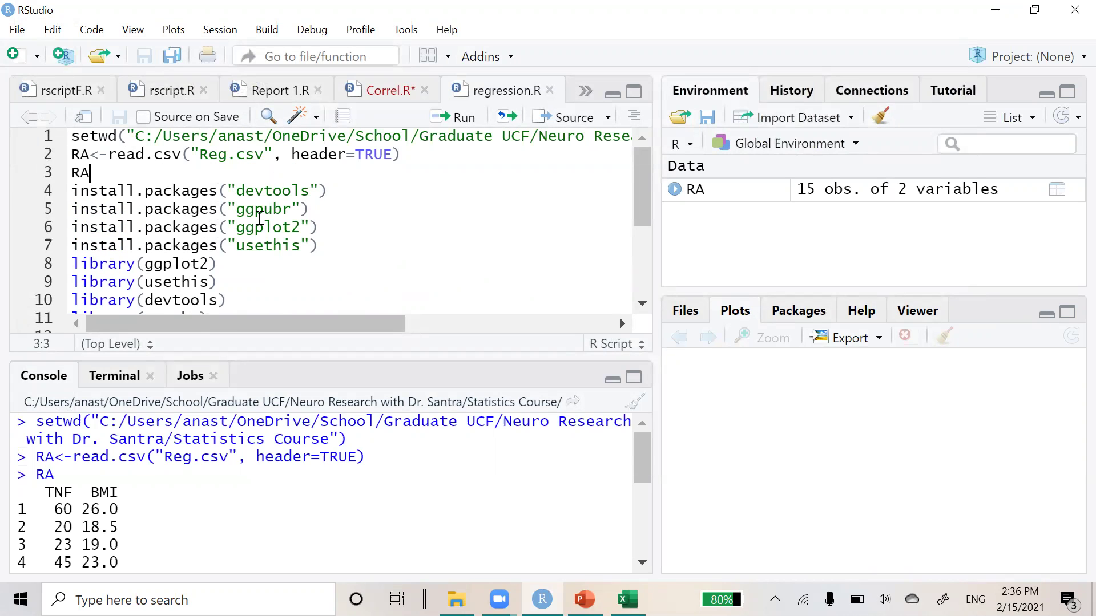
scroll(260, 219, "down", 1)
left_click(379, 95)
left_click(467, 92)
left_click(247, 224)
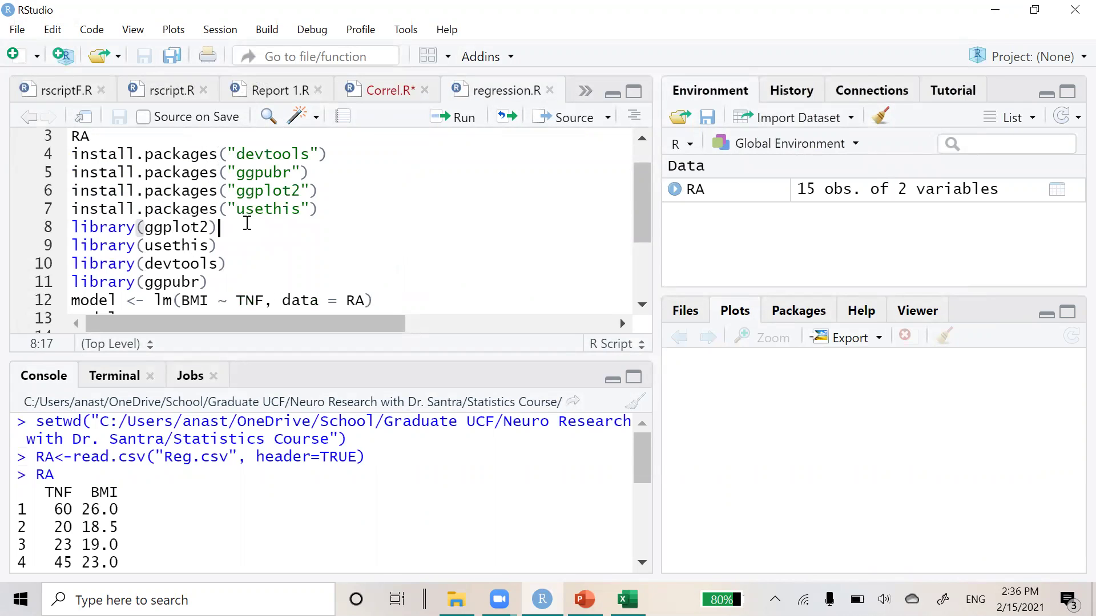
left_click(464, 118)
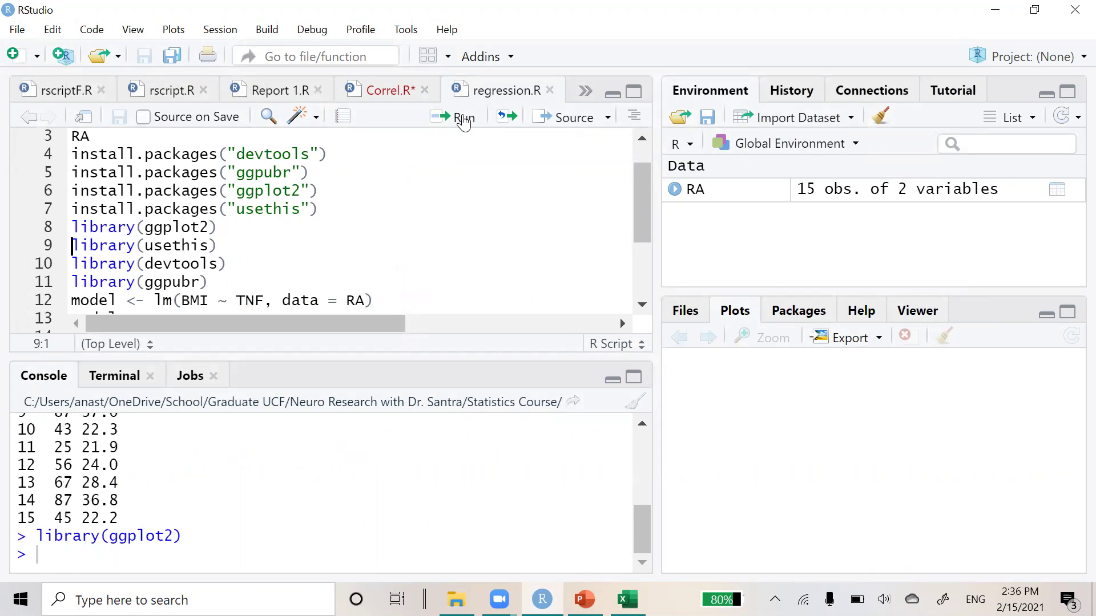
left_click(463, 118)
left_click(463, 118)
left_click(464, 118)
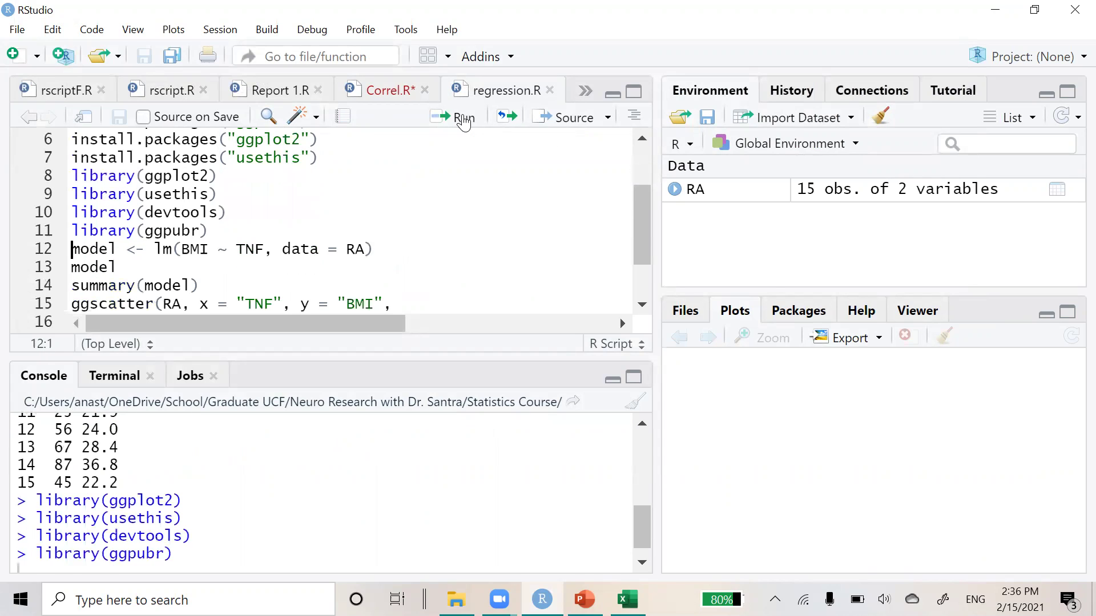
scroll(272, 184, "down", 2)
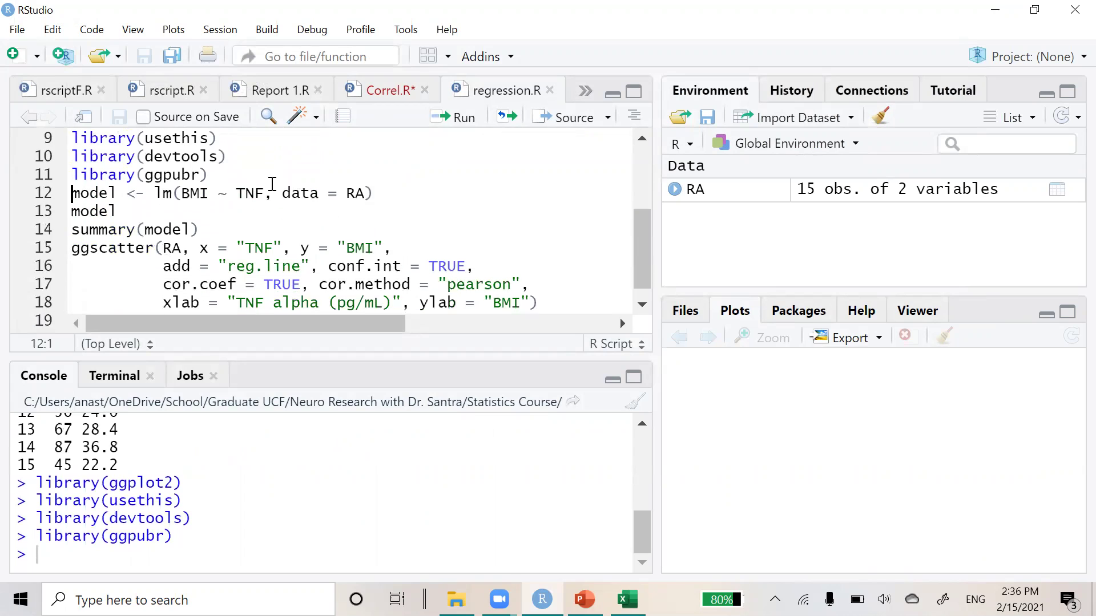
Review the lm call in line 12: the BMI ~ TNF formula and the RA data source defined in line 2.
scroll(272, 185, "down", 1)
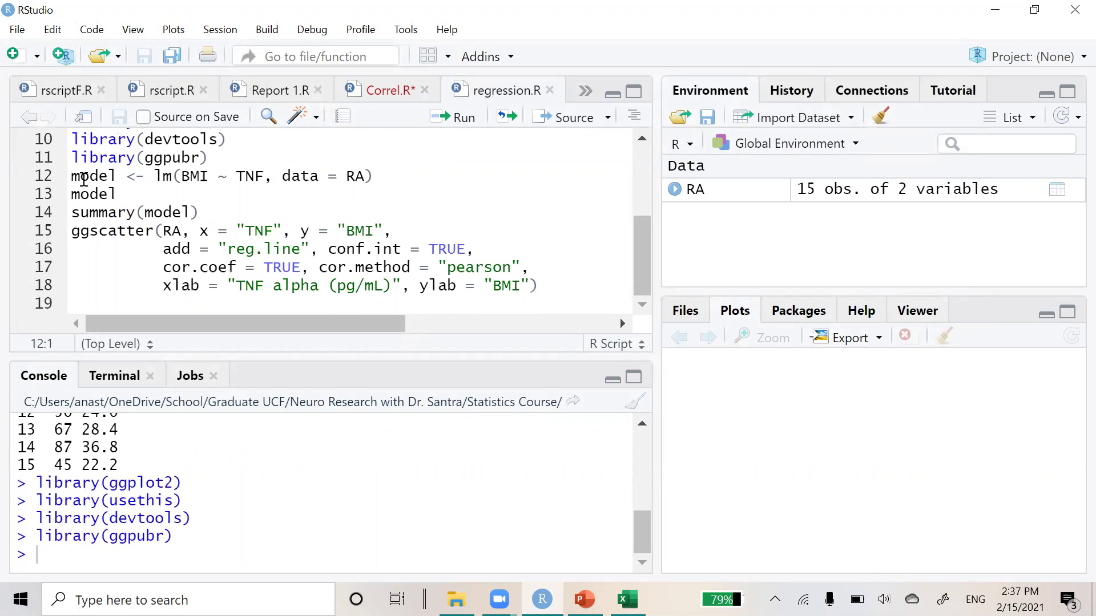
left_click(117, 177)
left_click_drag(117, 177, 152, 179)
left_click(153, 177)
double_click(161, 175)
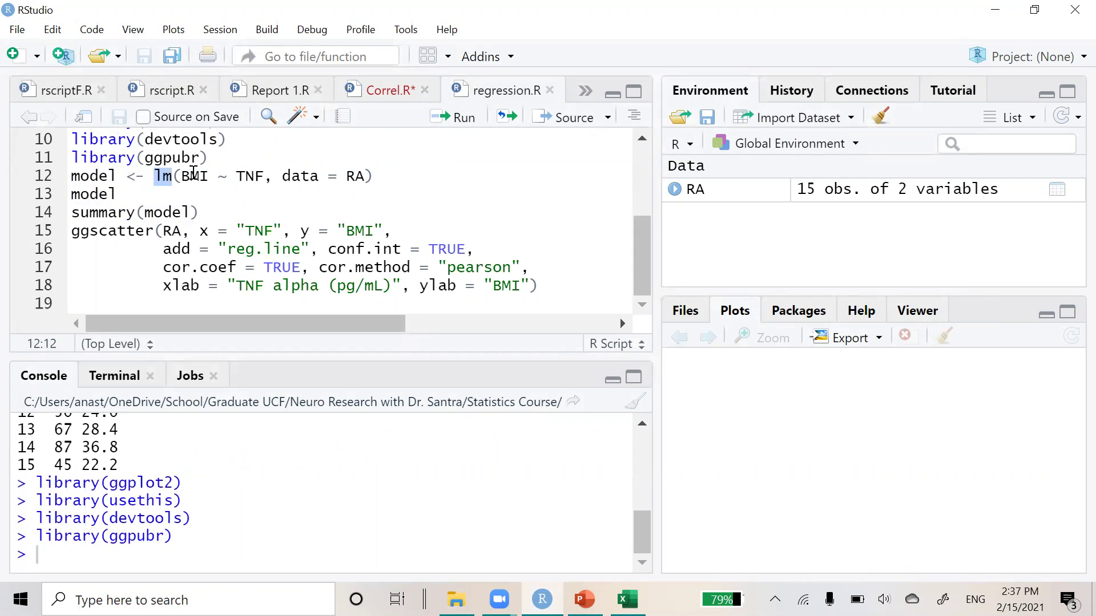
left_click(181, 177)
left_click_drag(182, 176, 227, 177)
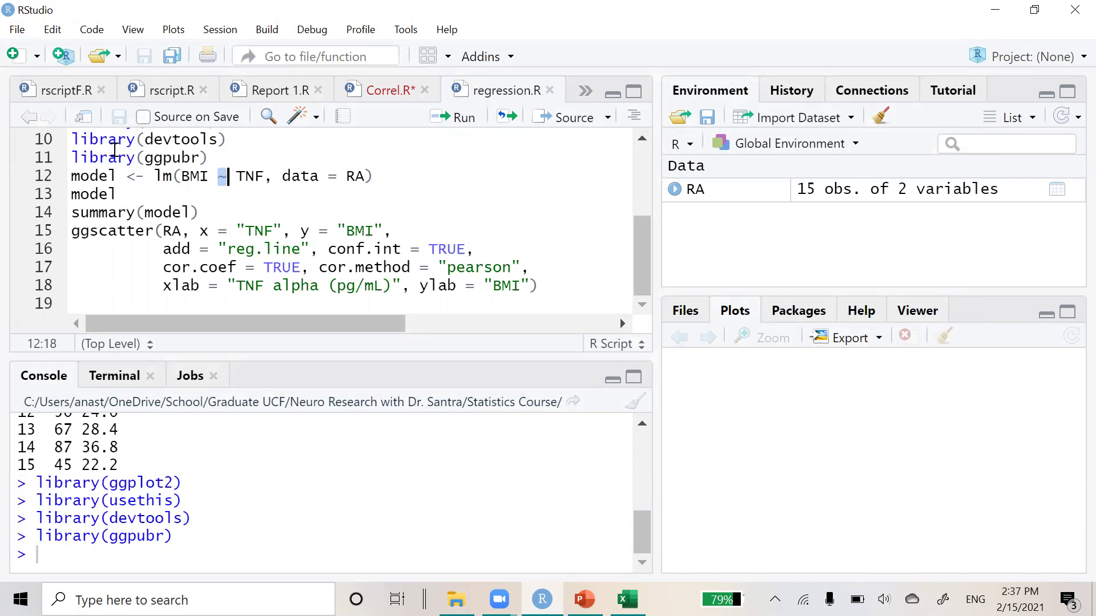
left_click_drag(235, 177, 264, 179)
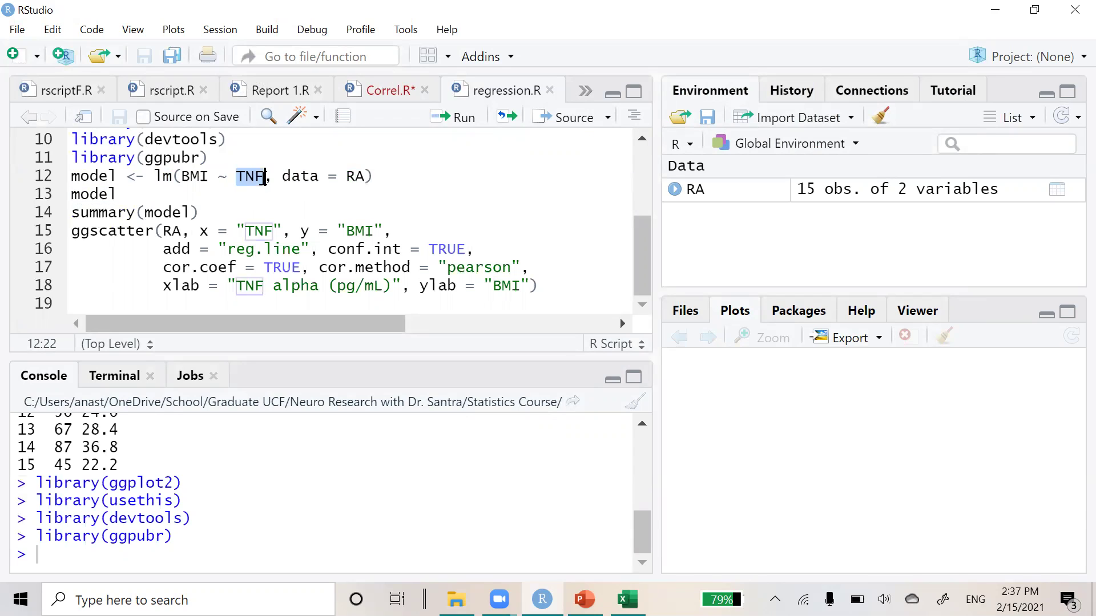
left_click(300, 176)
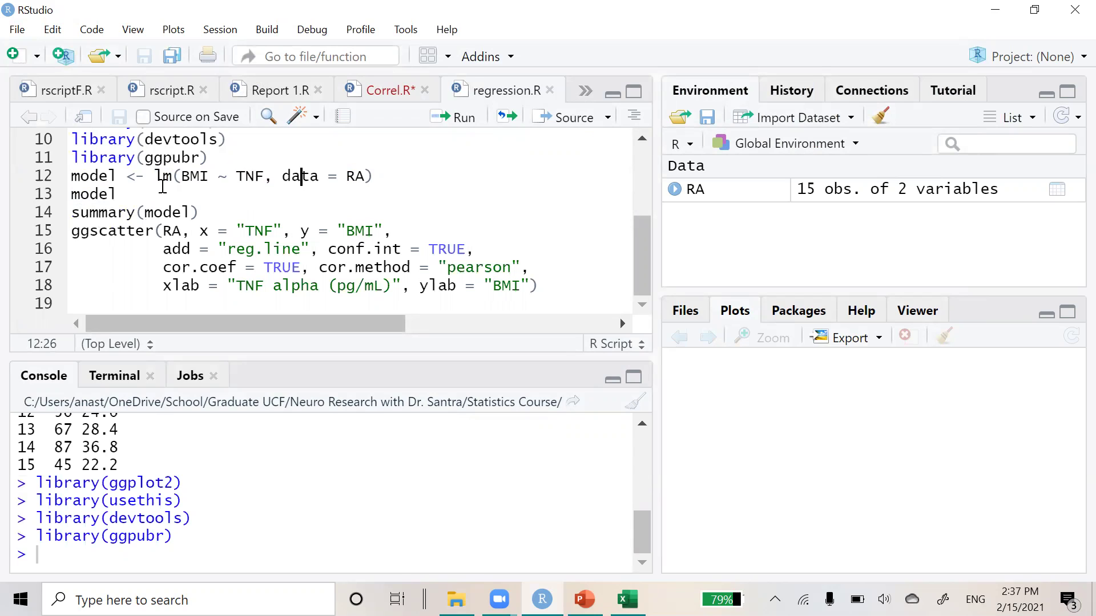
left_click(349, 177)
double_click(354, 176)
scroll(360, 177, "up", 3)
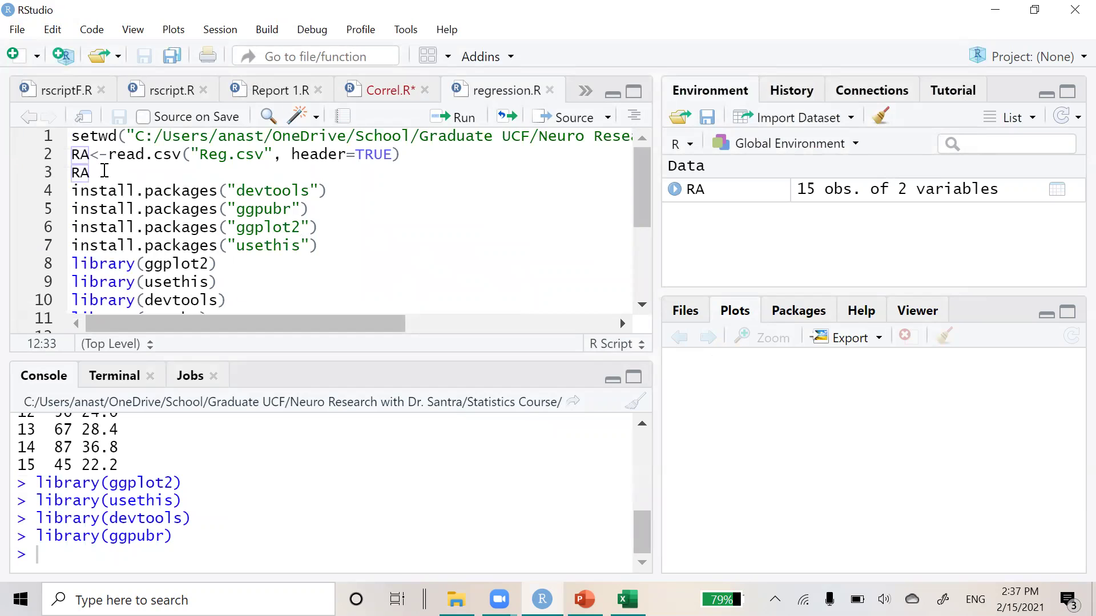
scroll(79, 153, "down", 3)
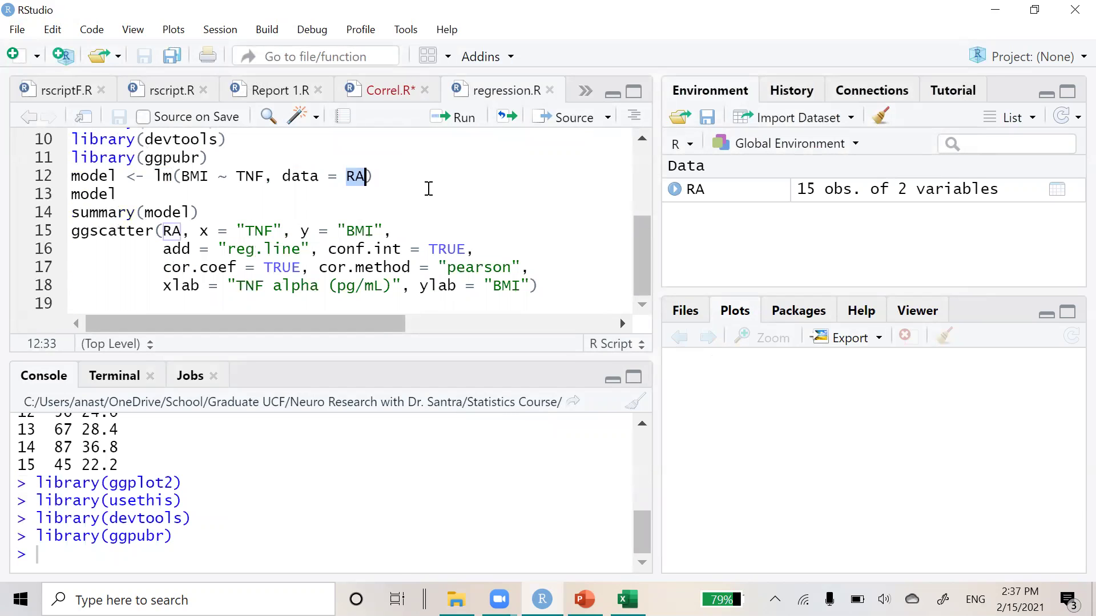
Run line 12 to fit the linear model of BMI on TNF and line 13 to print the model.
left_click(424, 180)
left_click(449, 121)
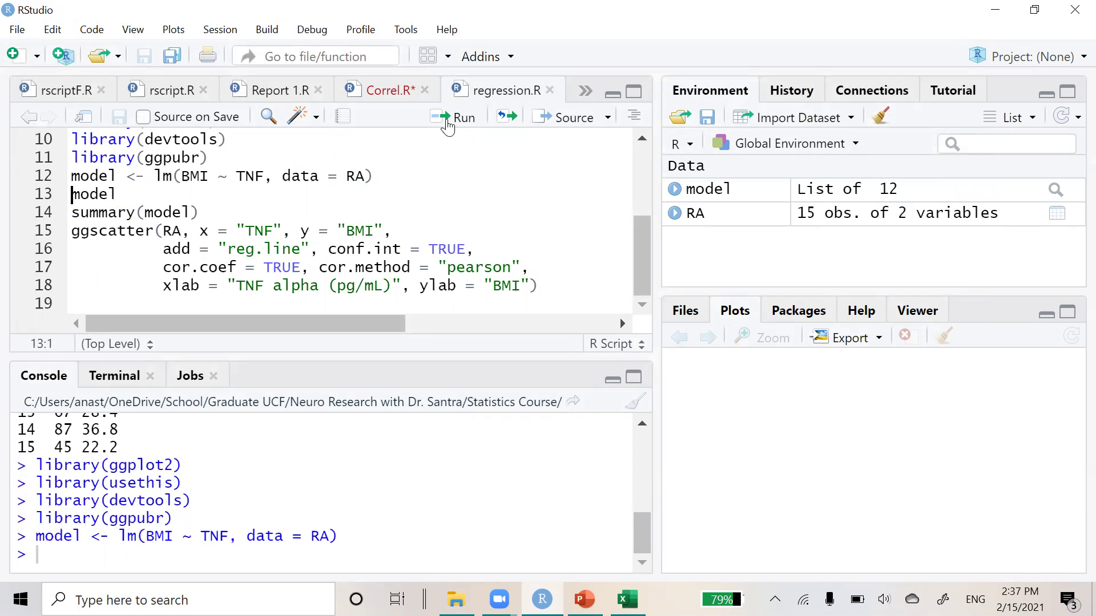
left_click(450, 121)
scroll(121, 552, "up", 2)
scroll(143, 514, "down", 2)
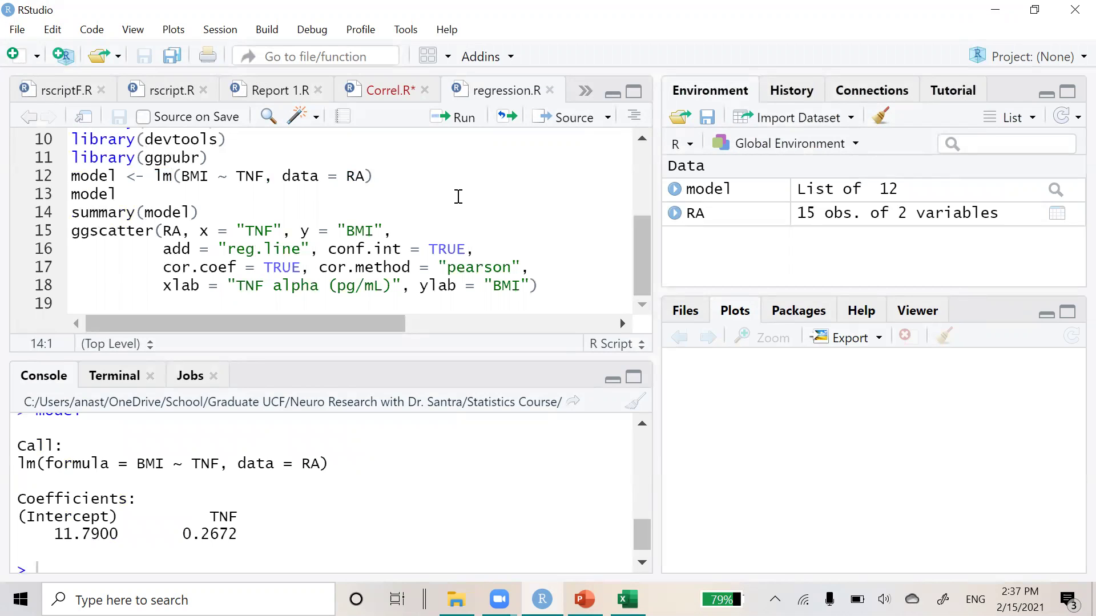
Run line 14 to print summary(model) and look through its residuals and coefficients.
left_click(222, 213)
left_click(455, 117)
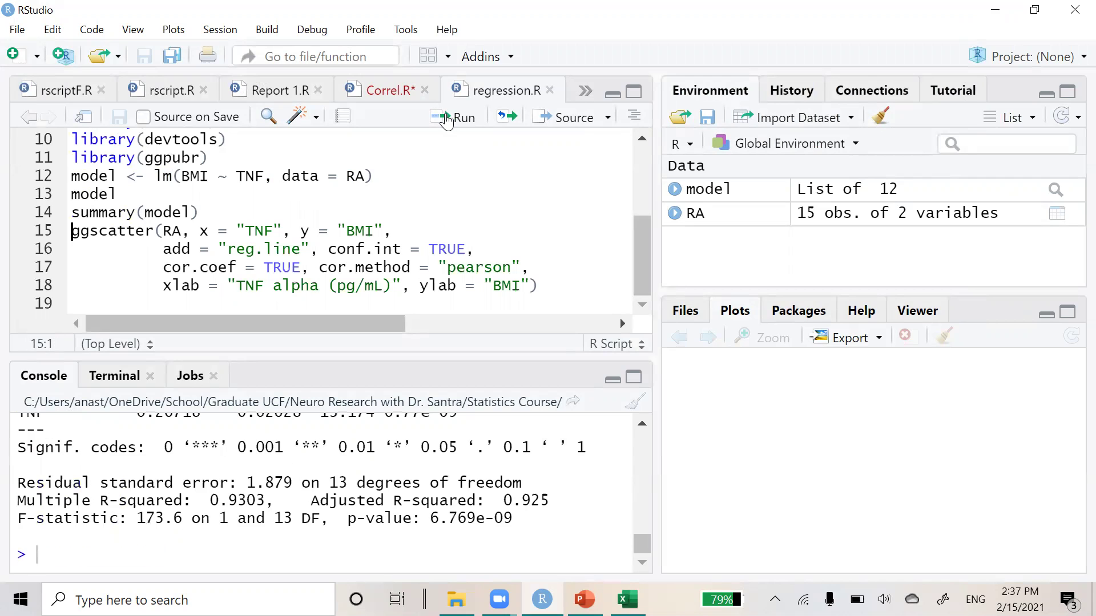
scroll(254, 489, "up", 5)
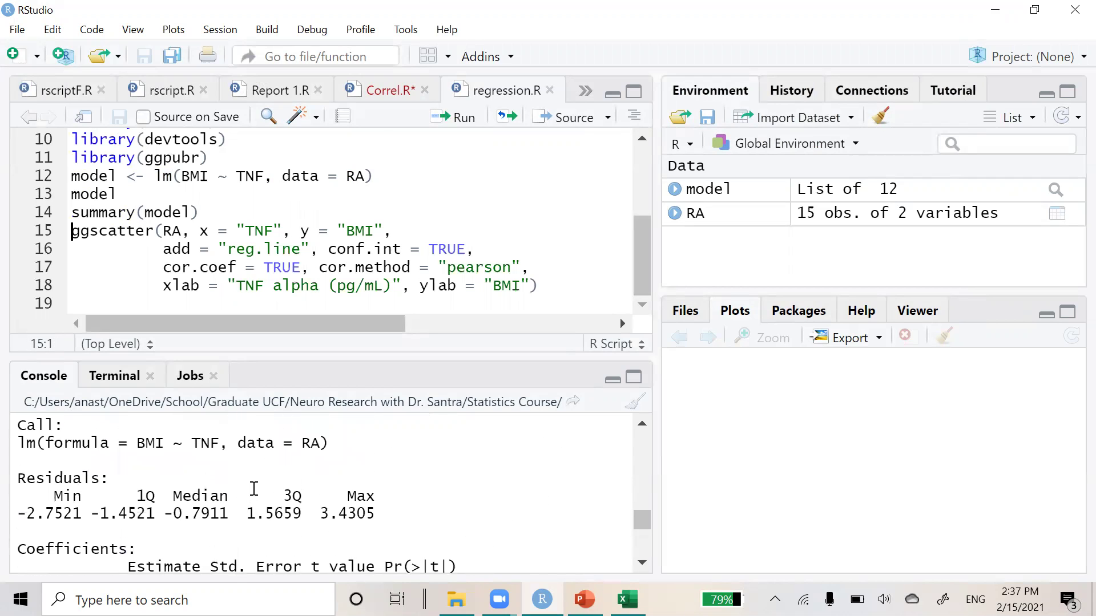
scroll(254, 489, "down", 4)
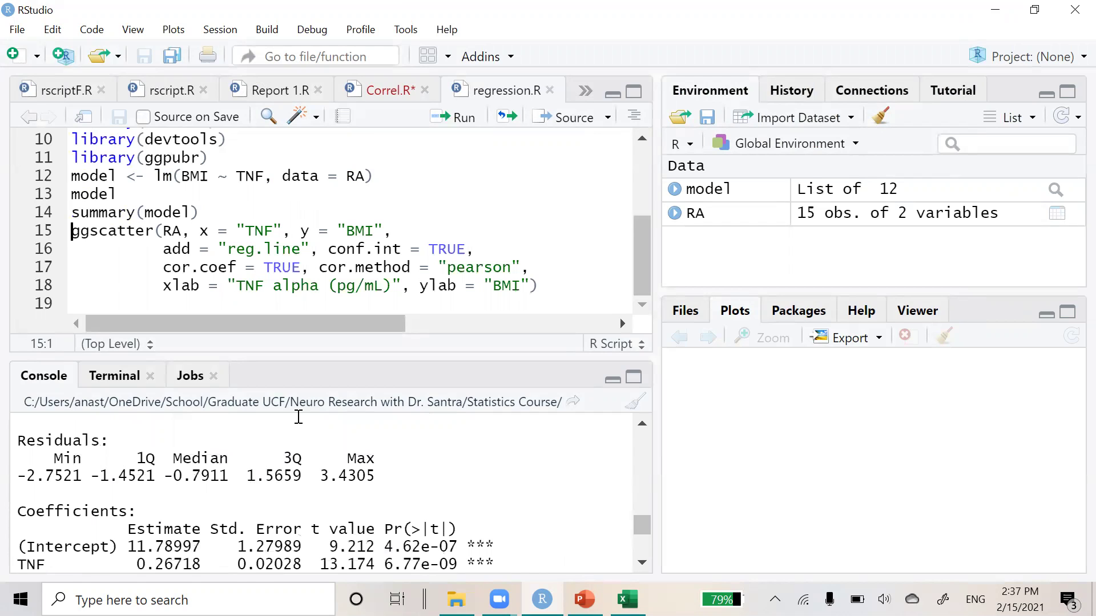
scroll(298, 422, "down", 1)
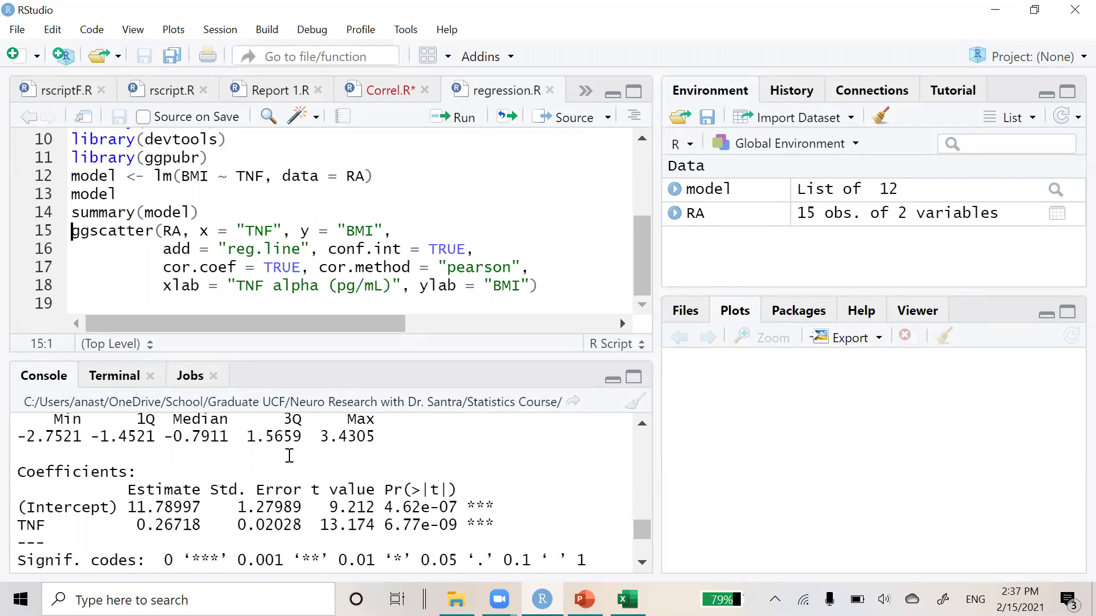
scroll(291, 455, "down", 1)
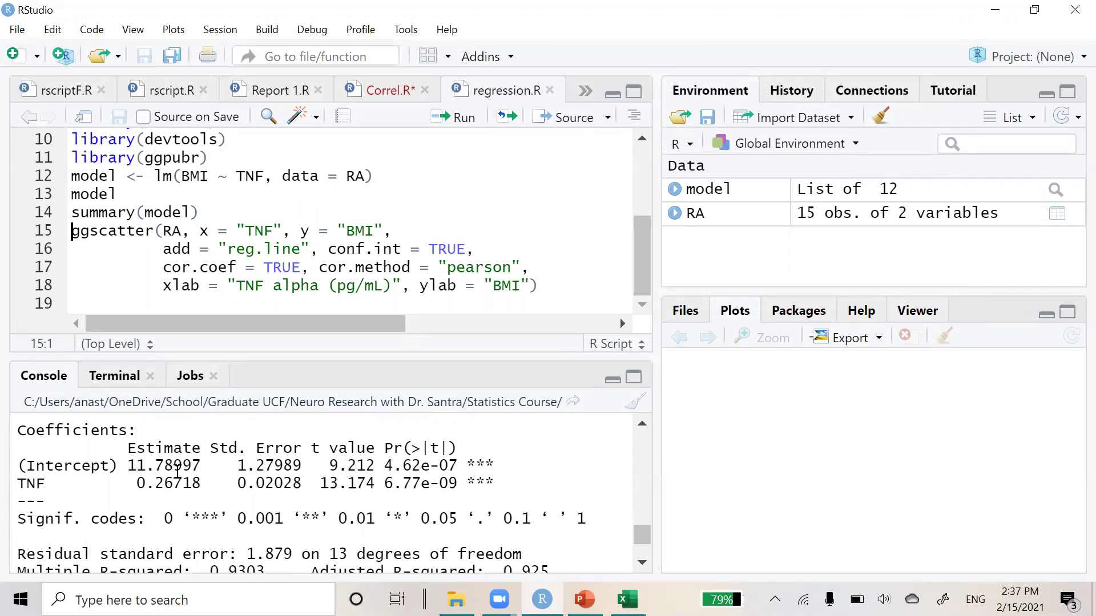
scroll(177, 471, "down", 2)
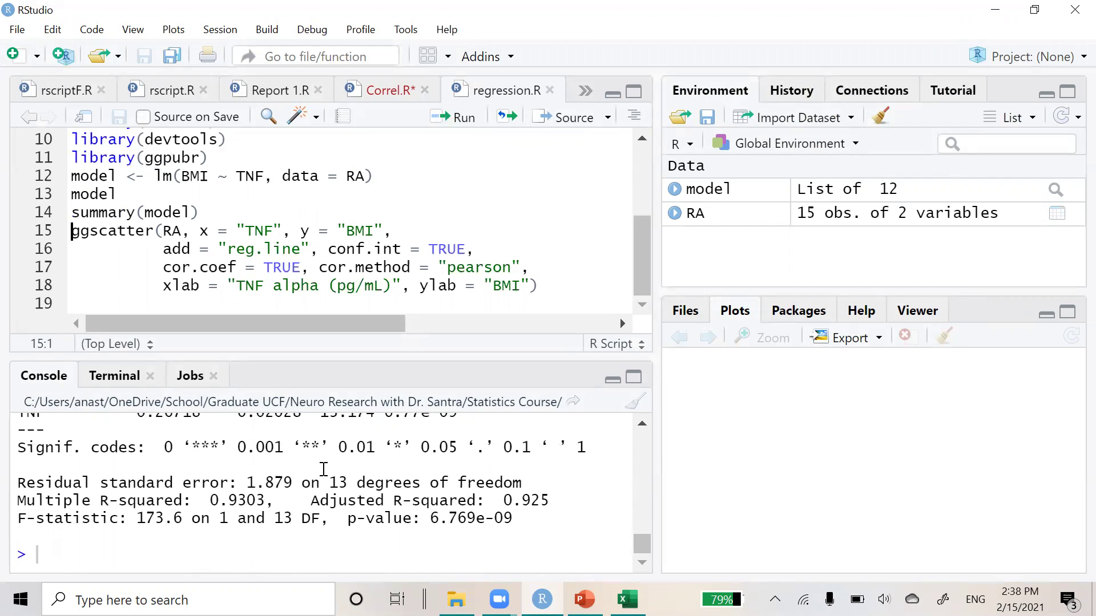
Examine the degrees of freedom, multiple and adjusted R-squared, and p-value in the model summary.
left_click_drag(330, 482, 338, 484)
left_click_drag(210, 498, 265, 500)
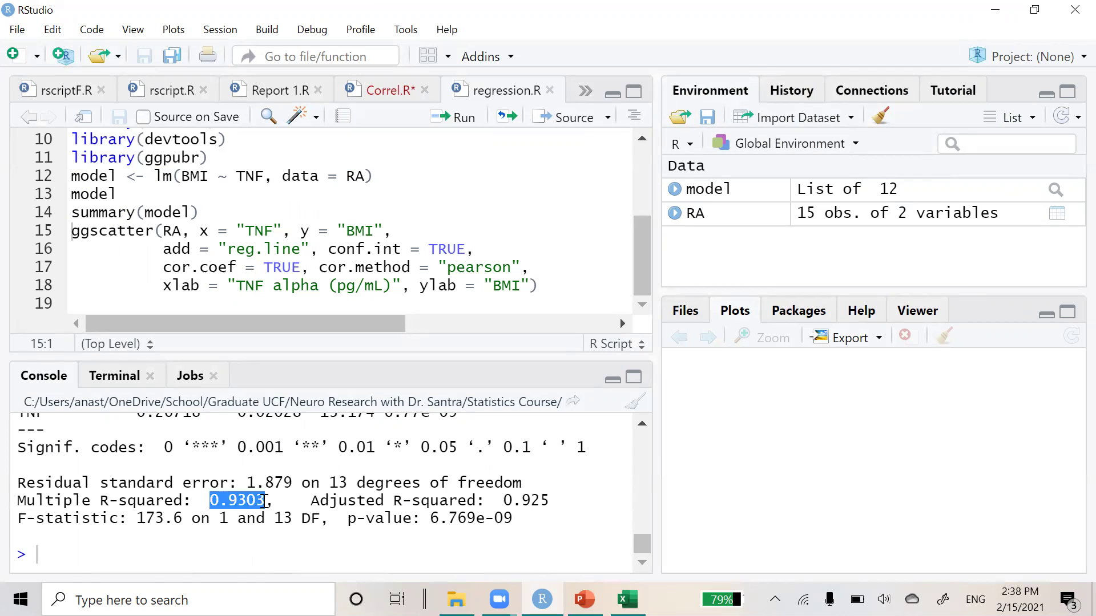
left_click(505, 500)
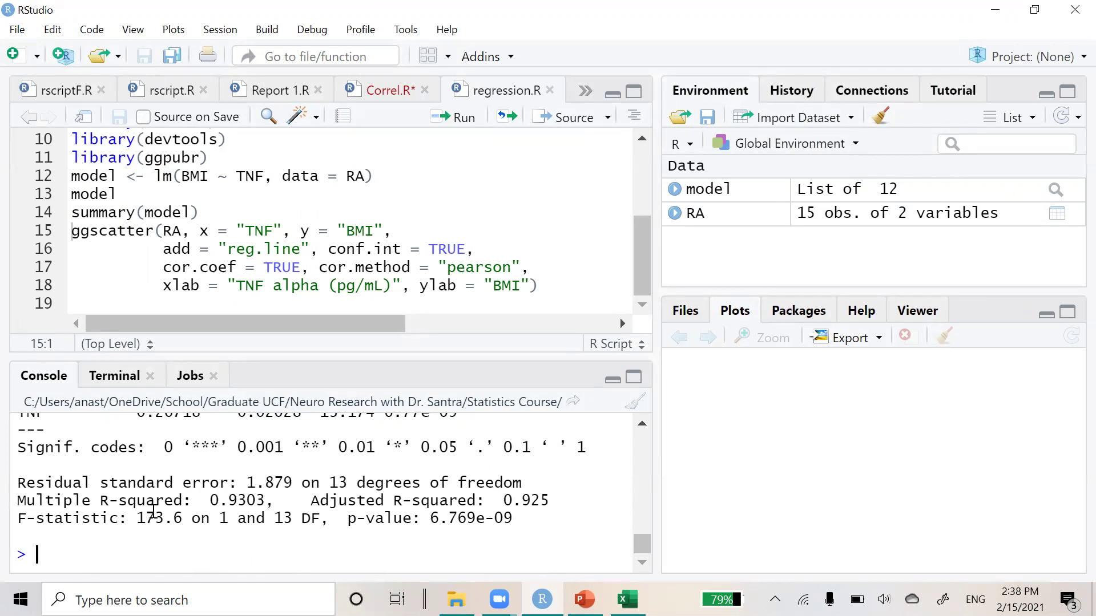
left_click_drag(430, 518, 512, 518)
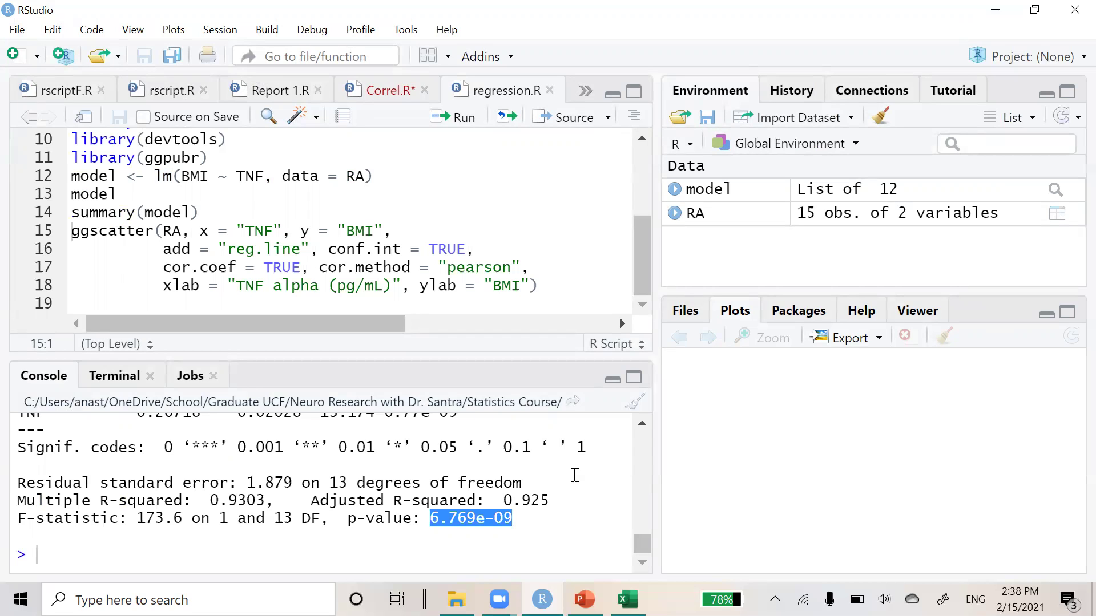
left_click(471, 483)
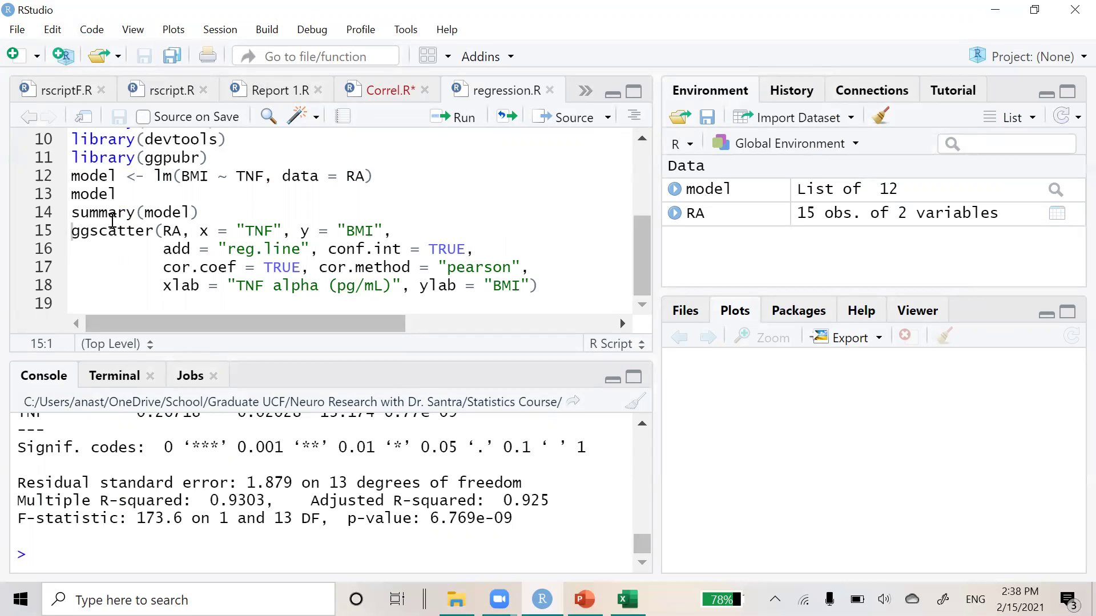
Review the ggscatter arguments in lines 15 to 18: data, x and y variables, regression line, confidence interval, Pearson correlation and axis labels.
left_click(165, 231)
left_click_drag(164, 231, 181, 233)
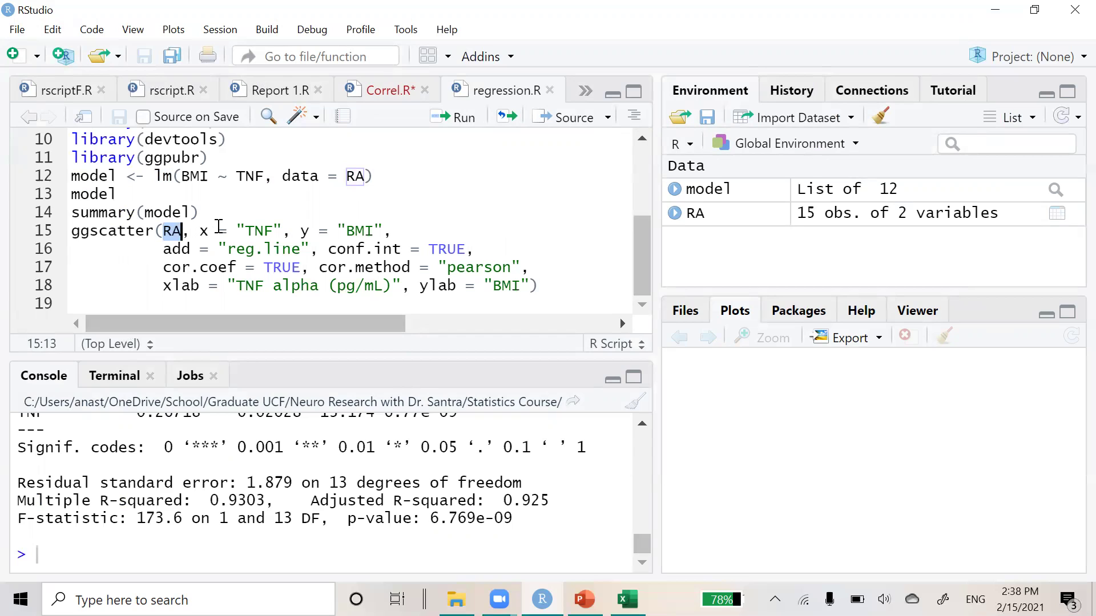
left_click(285, 230)
left_click(275, 231)
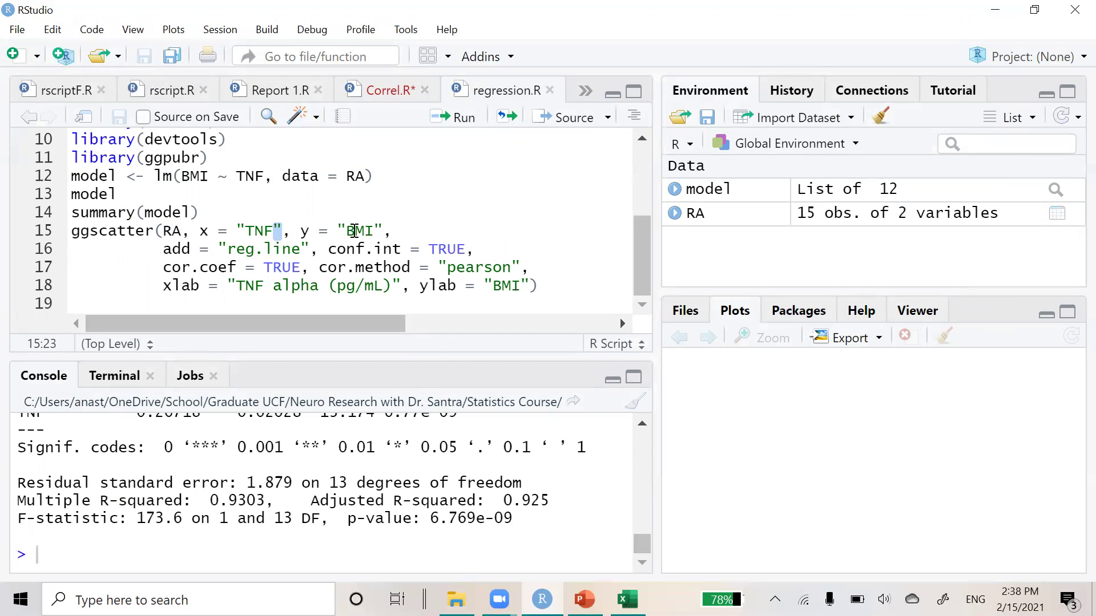
left_click_drag(163, 249, 255, 249)
left_click_drag(329, 249, 467, 251)
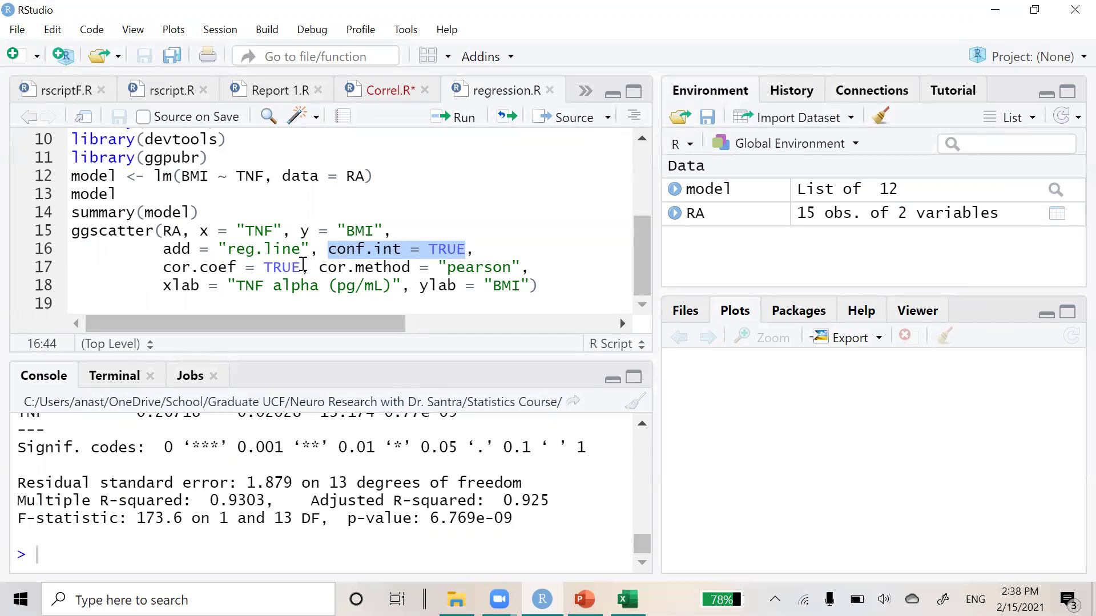
left_click_drag(163, 267, 503, 267)
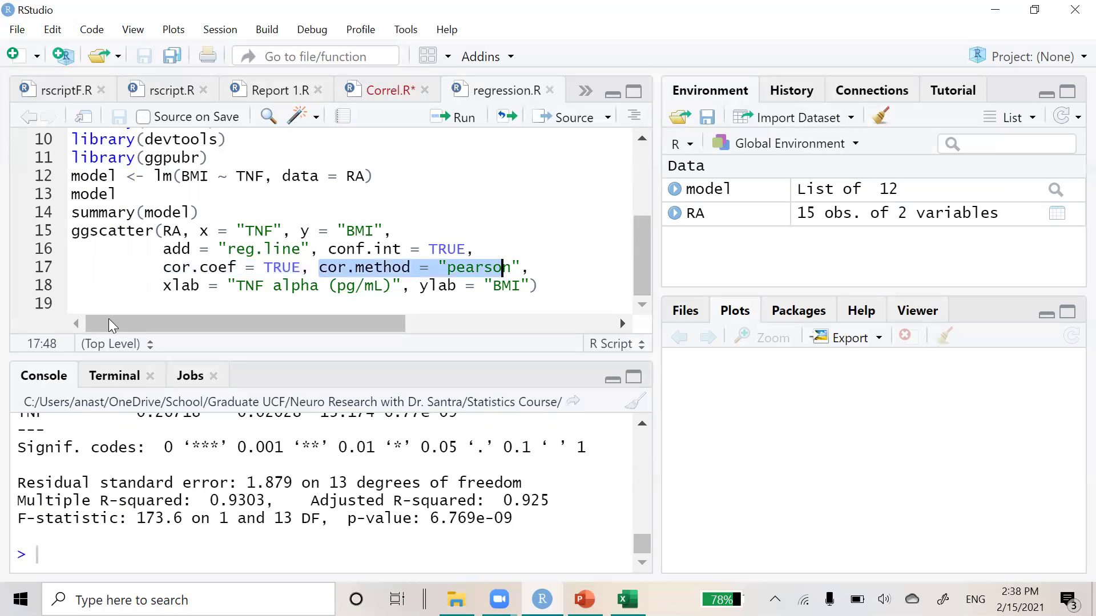
left_click_drag(163, 285, 535, 282)
Run the ggscatter call in lines 15 to 18 to plot BMI against TNF alpha with a regression line.
left_click(542, 286)
type(")")
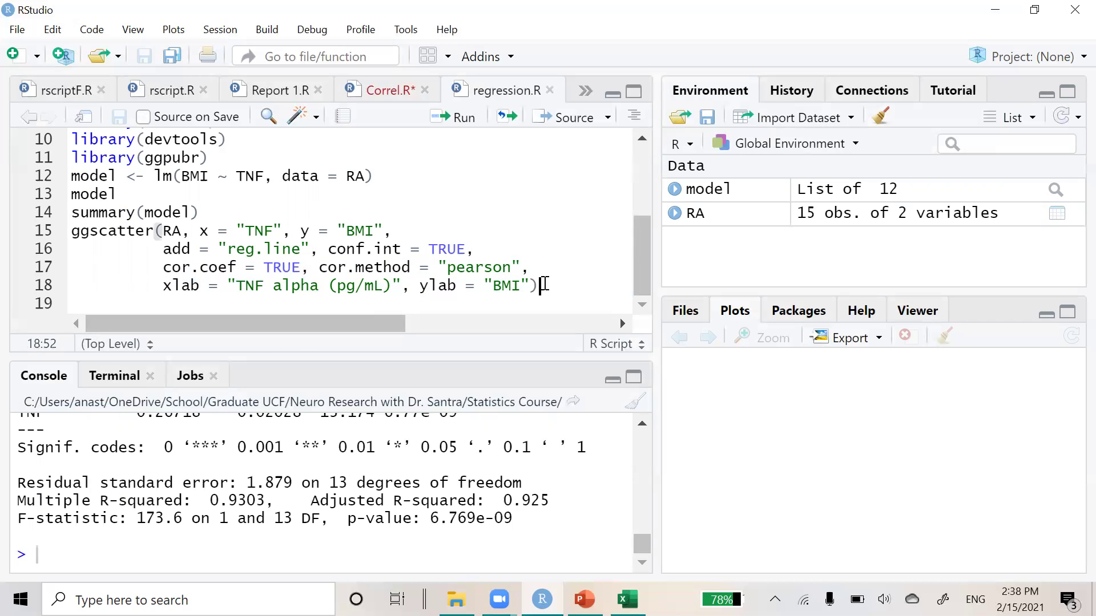
left_click(460, 117)
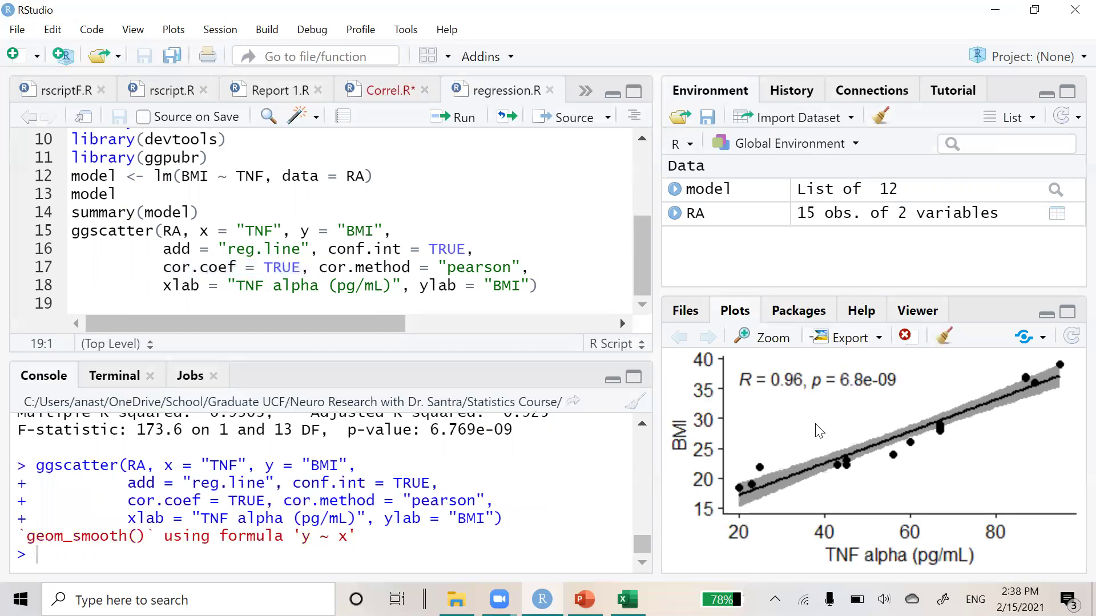
View the BMI versus TNF alpha plot enlarged in its own window, then minimize that window.
left_click(771, 338)
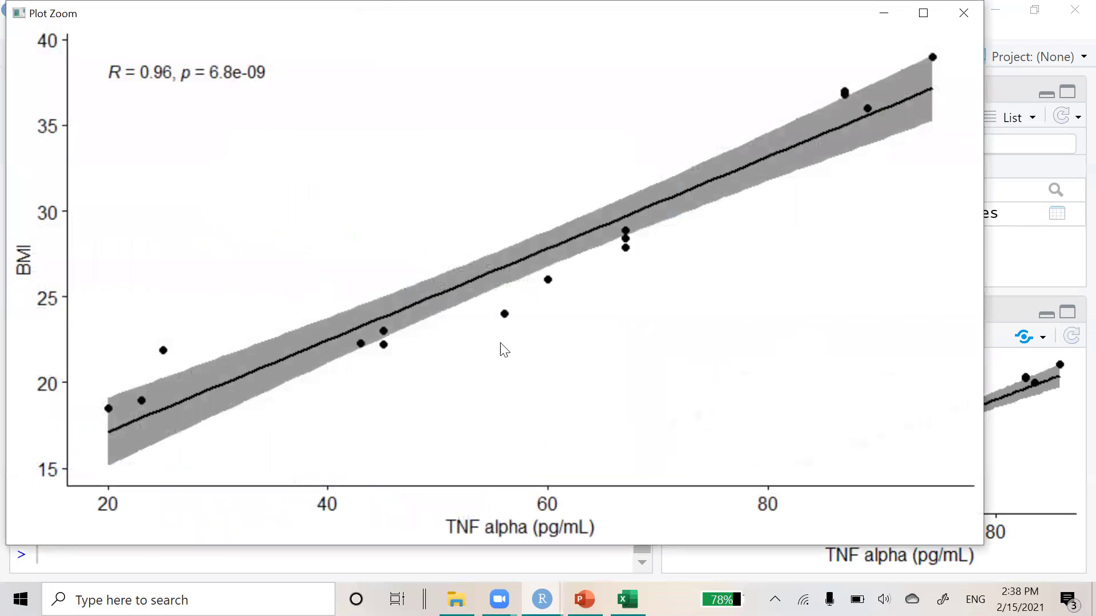
left_click_drag(376, 19, 376, 30)
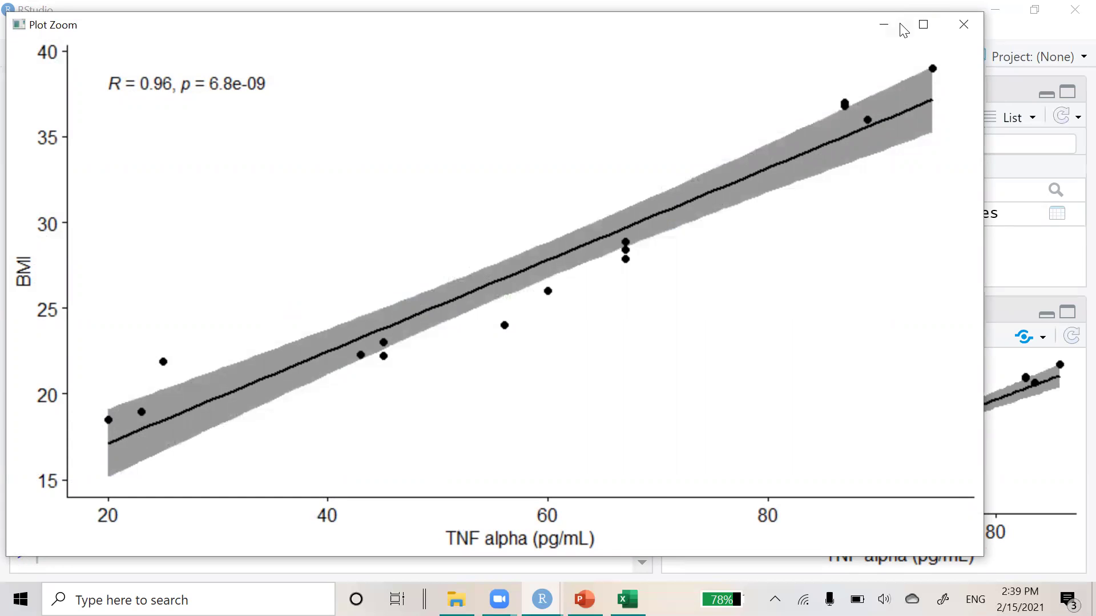
left_click(878, 25)
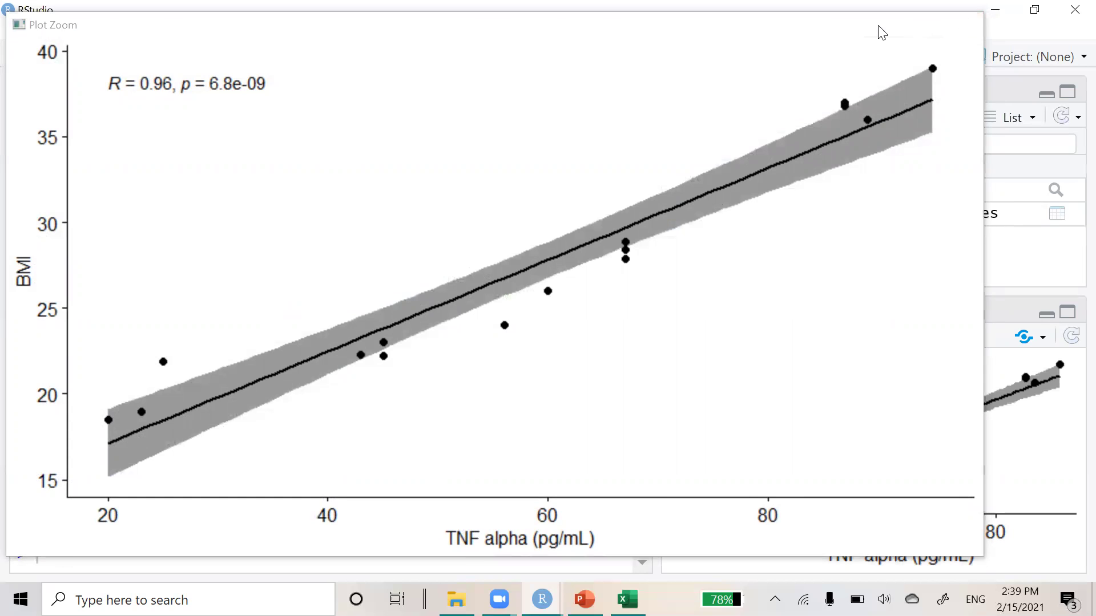
Compare the multiple and adjusted R-squared values in the console's regression summary.
scroll(308, 444, "up", 1)
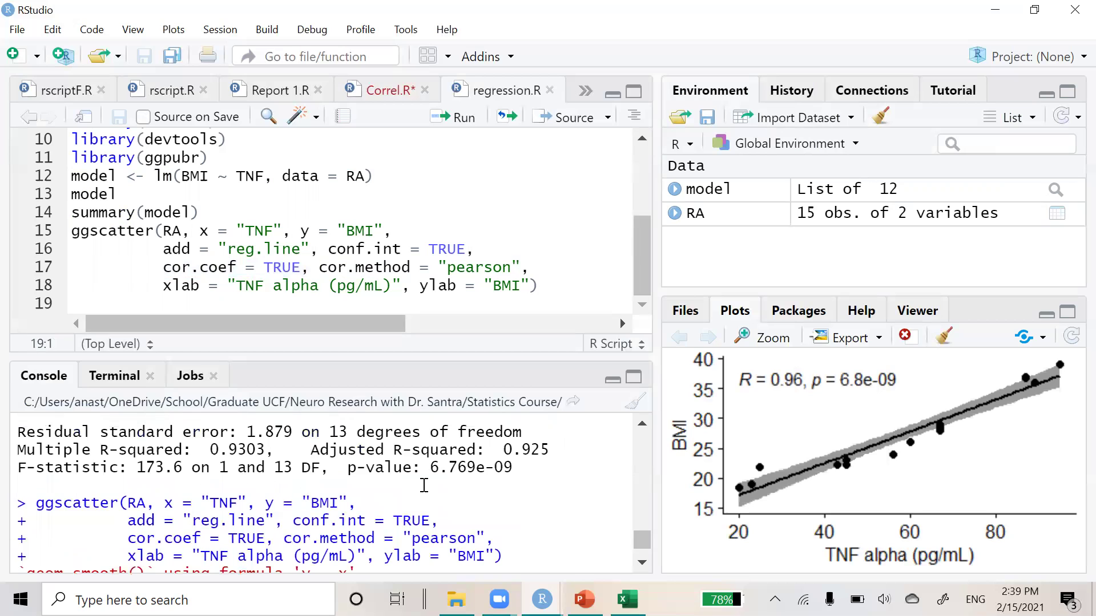
scroll(399, 485, "up", 2)
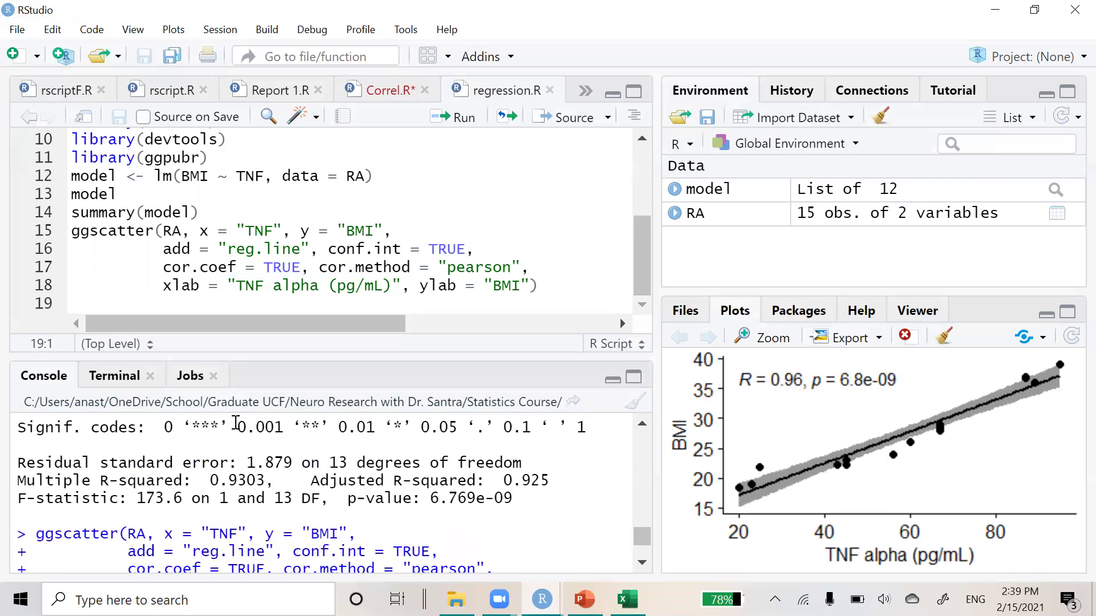
scroll(237, 423, "up", 1)
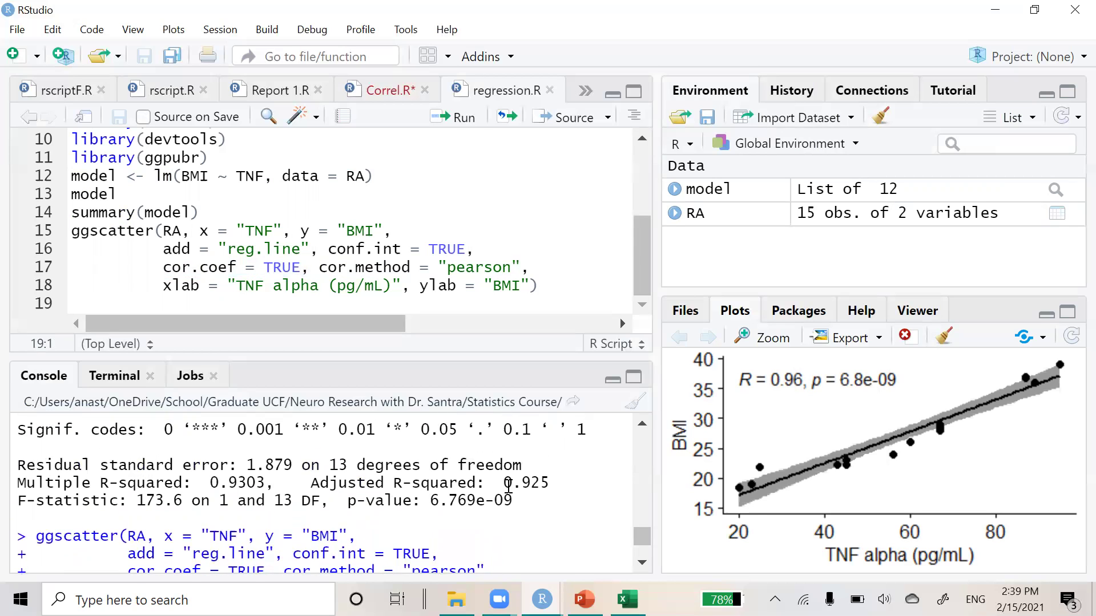
left_click_drag(512, 484, 545, 486)
left_click(545, 486)
left_click_drag(210, 483, 268, 481)
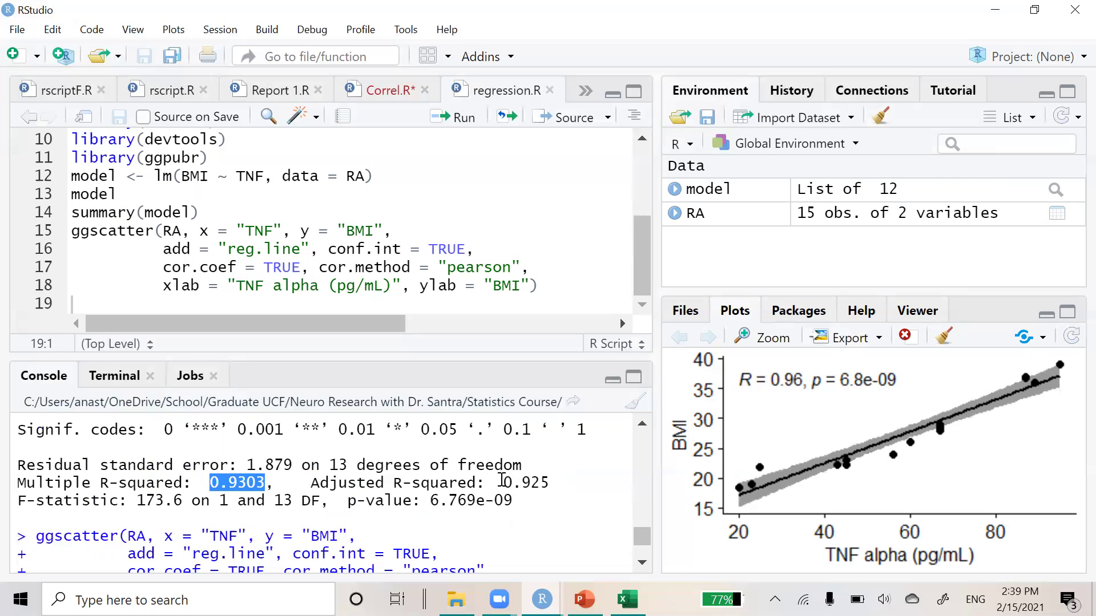
left_click_drag(502, 482, 551, 481)
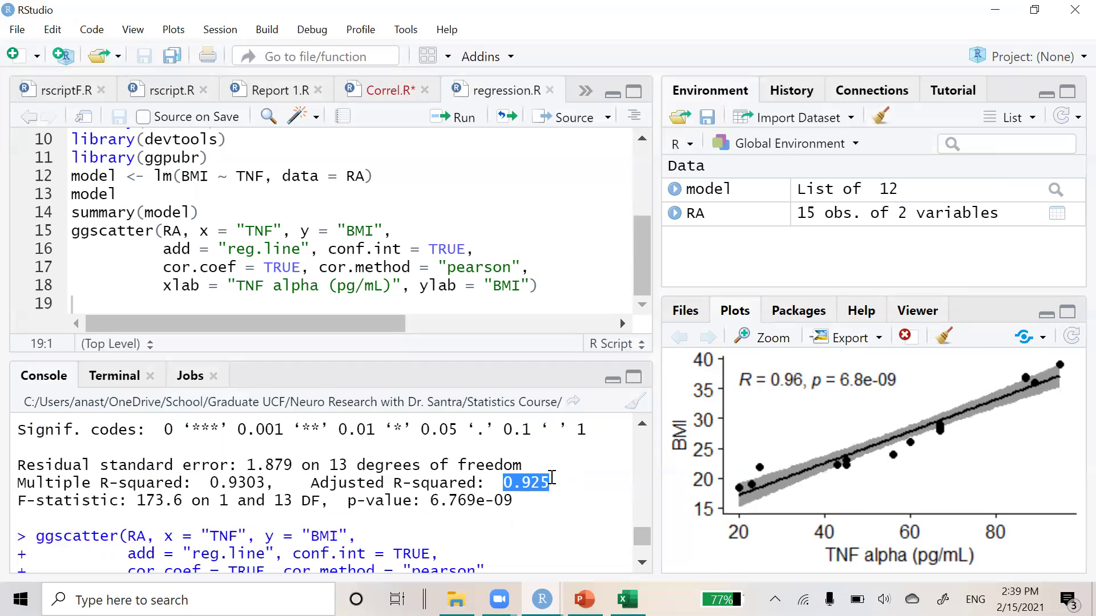
scroll(390, 506, "down", 2)
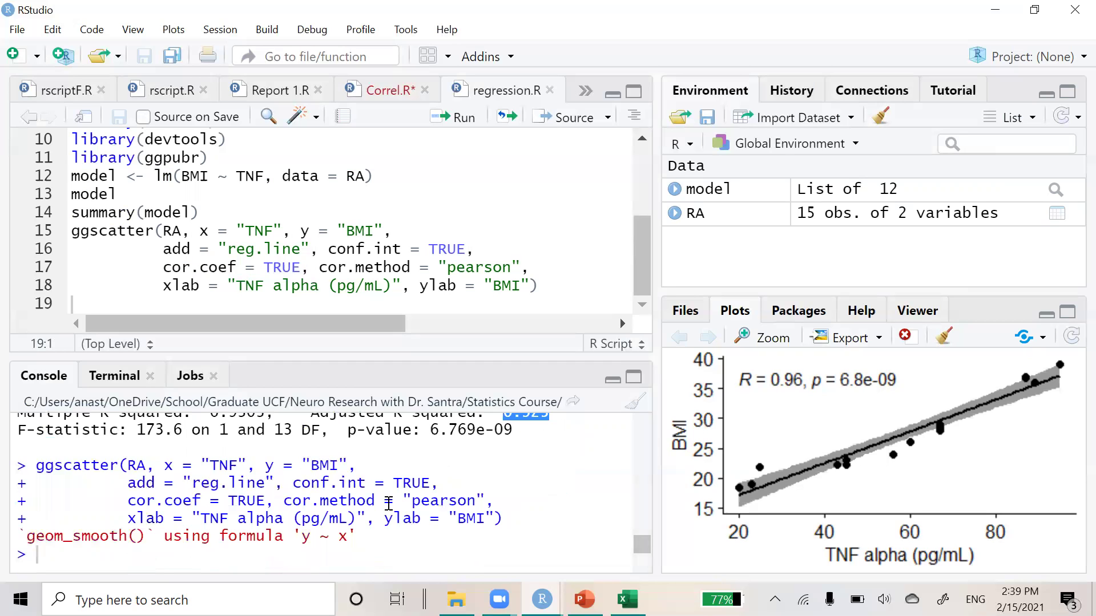
Bring the enlarged BMI versus TNF alpha plot window back up for another look.
left_click(774, 341)
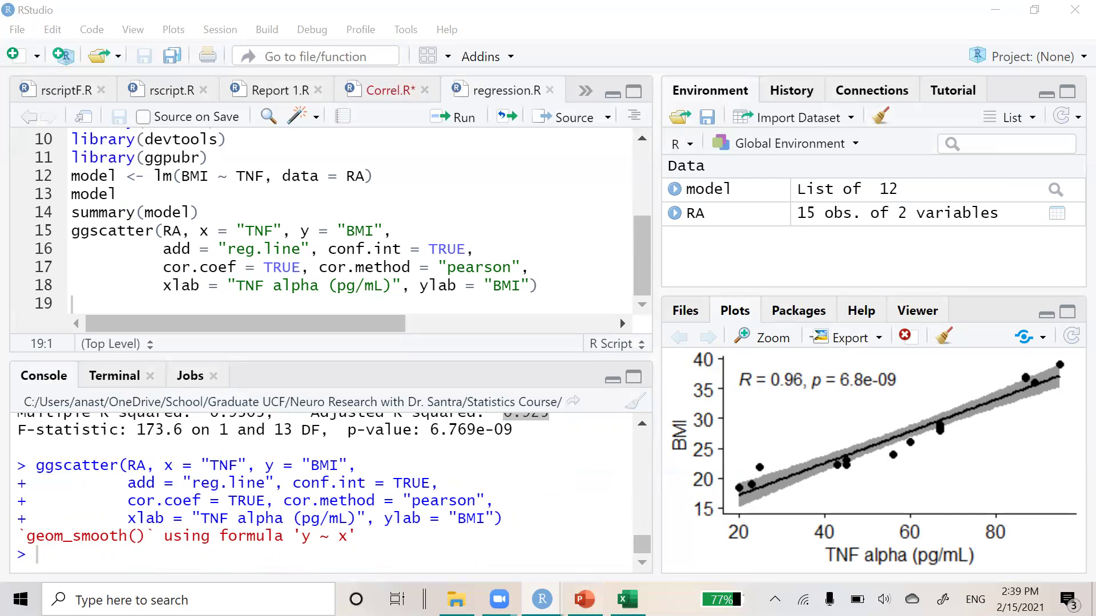
key("alt+Tab")
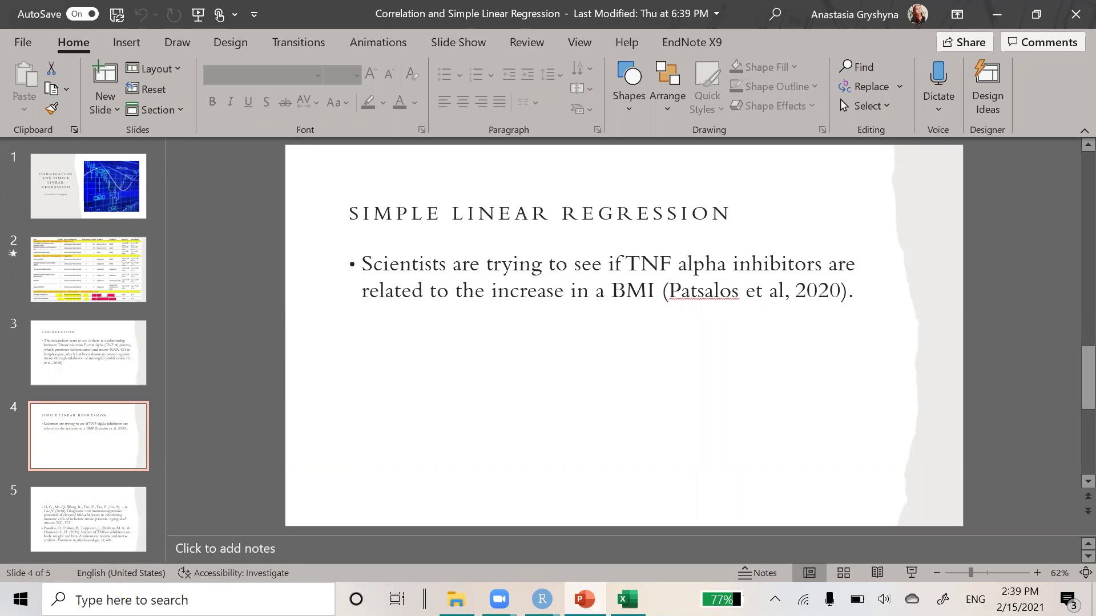
mouse_move(542, 599)
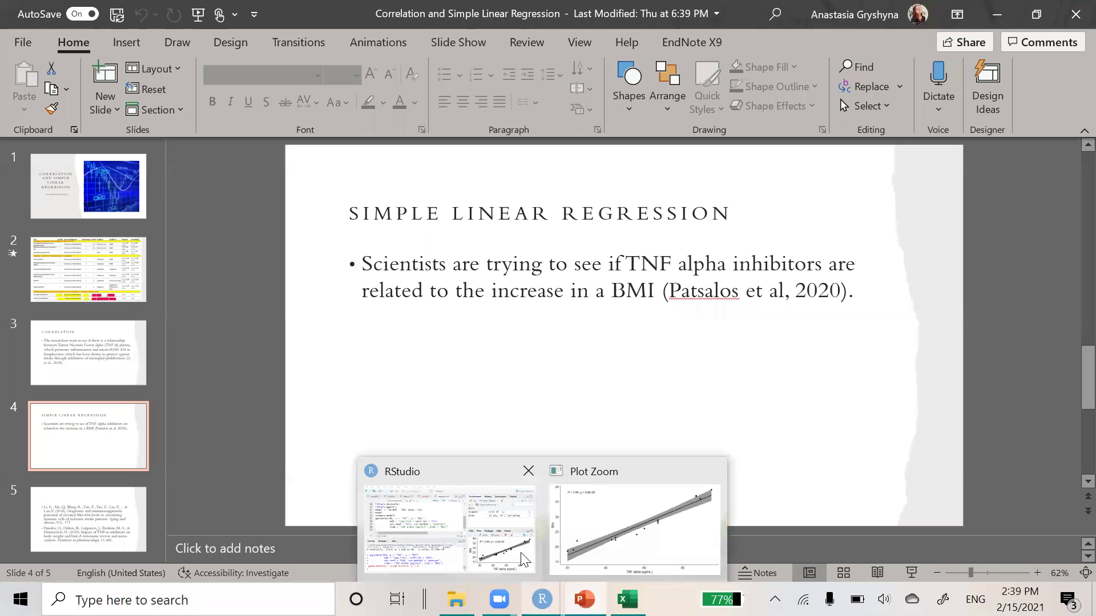